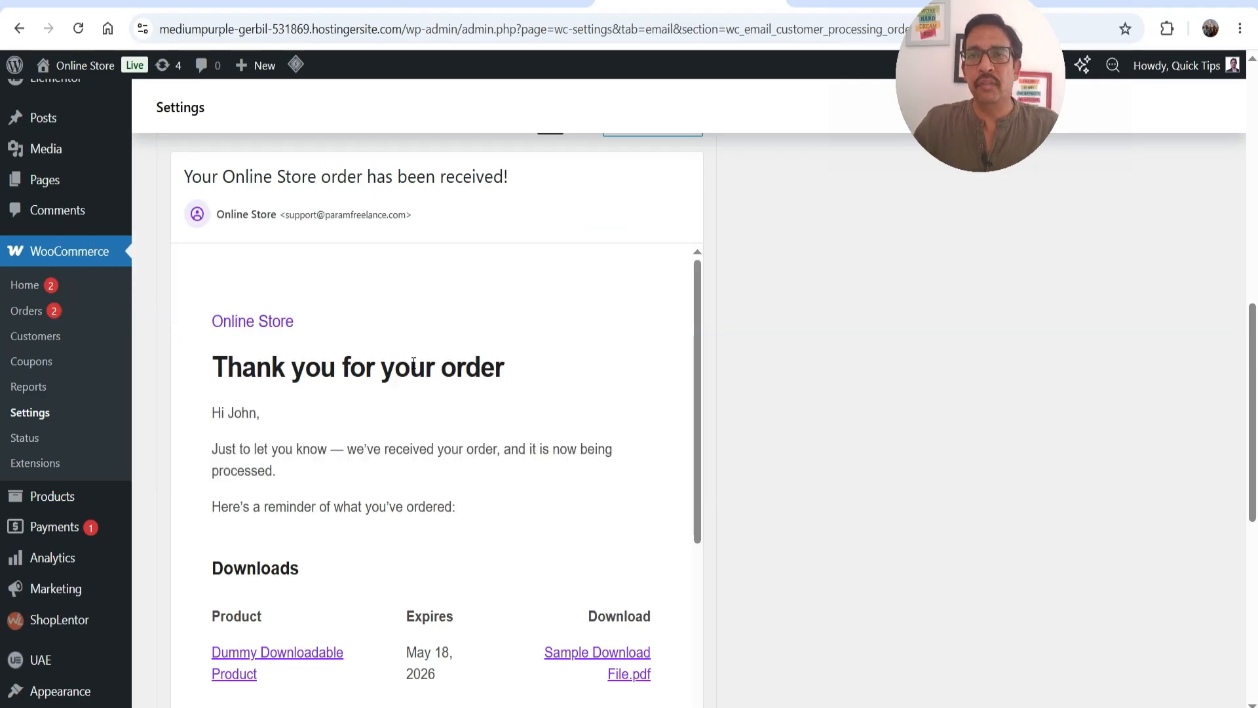
Step: Examine the default processing order email preview, from the greeting to the order summary and addresses
scroll(412, 333, down, 7)
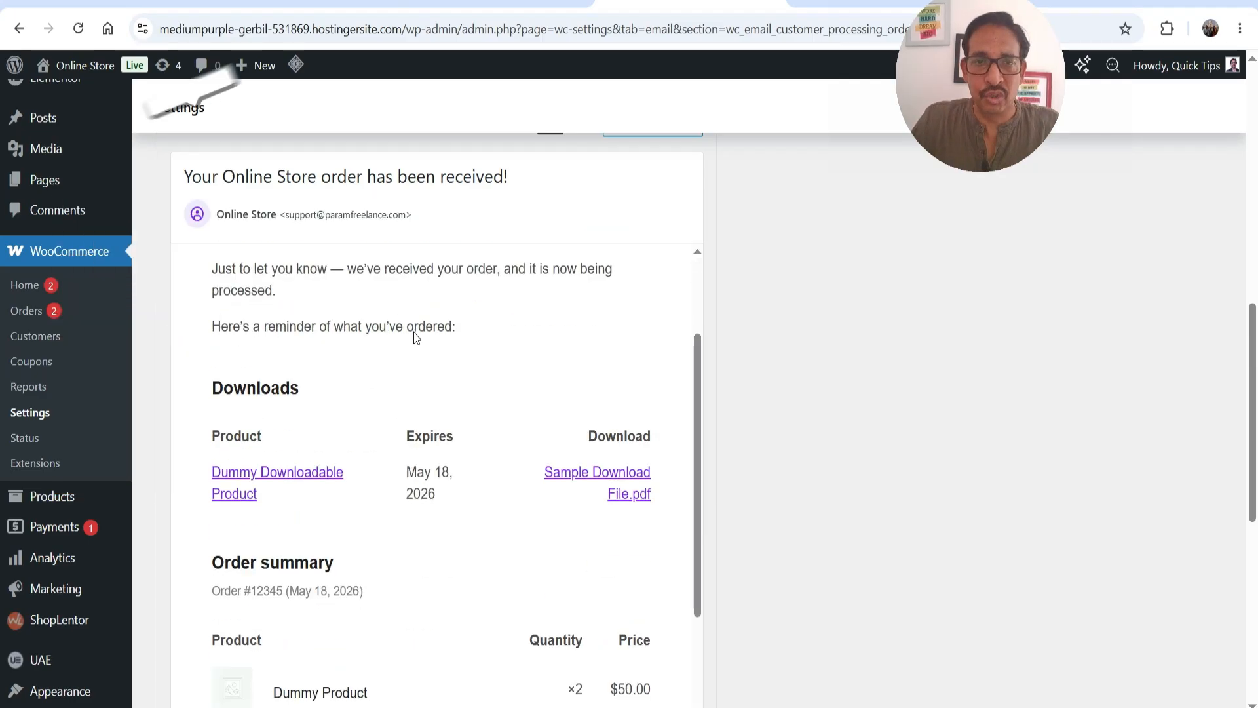
scroll(412, 331, down, 6)
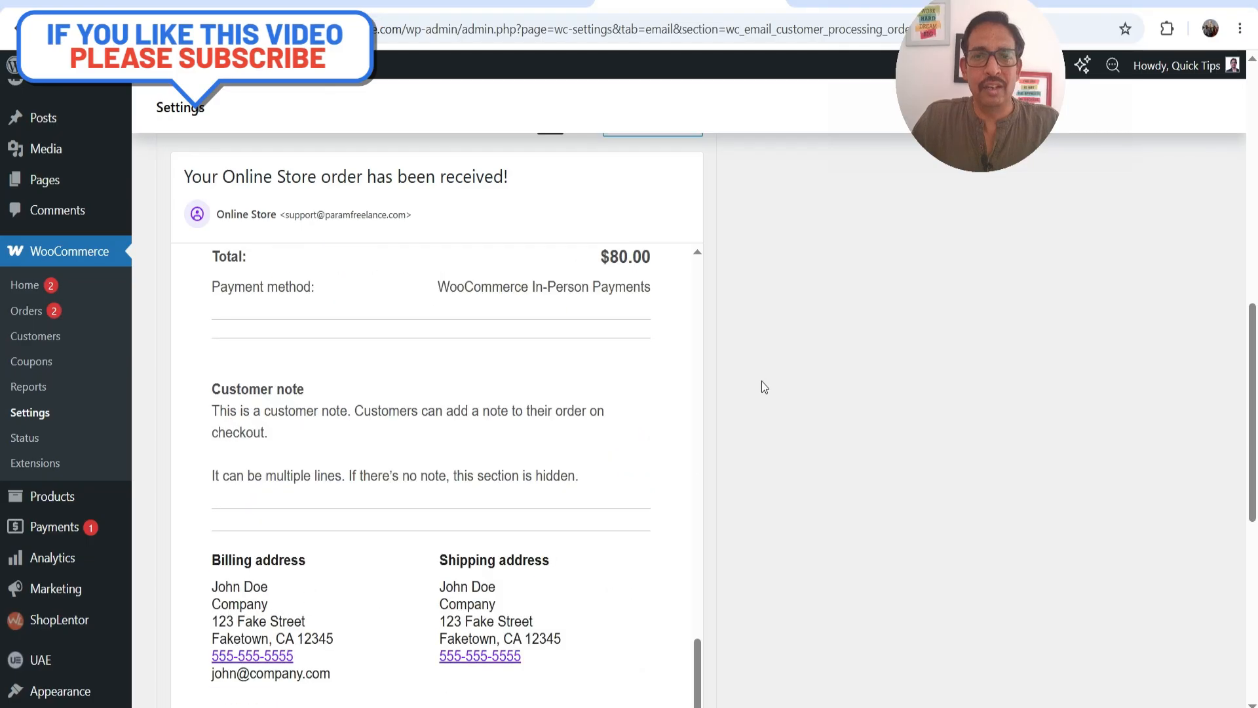
scroll(534, 373, up, 13)
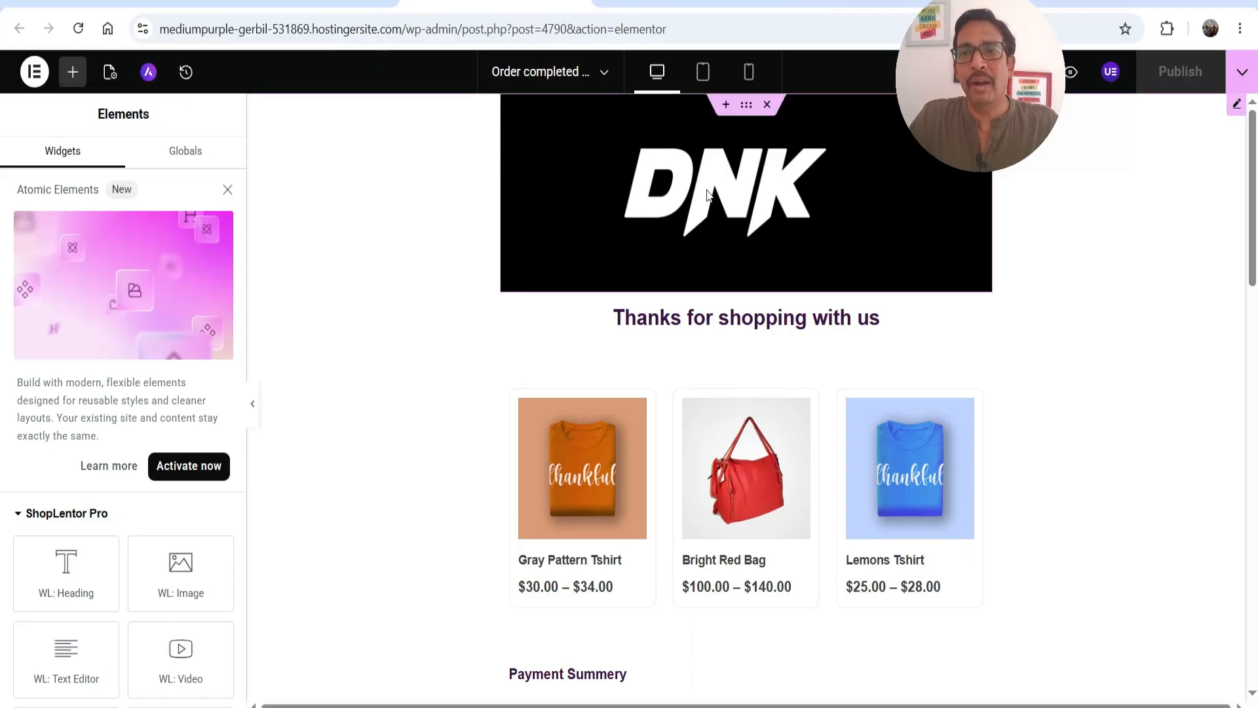
Step: Examine the Order completed email template in the Elementor editor, including its heading, products, payment summary, billing, video and footer sections
click(766, 320)
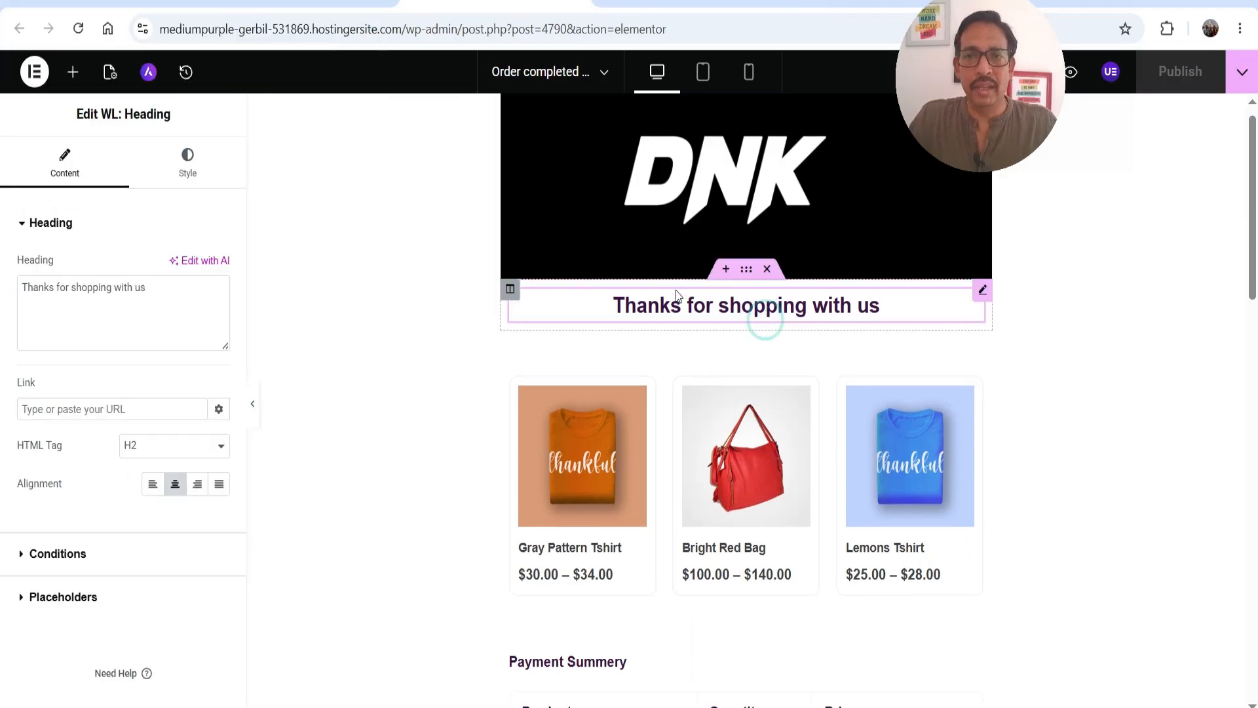
scroll(767, 319, down, 2)
scroll(618, 413, down, 4)
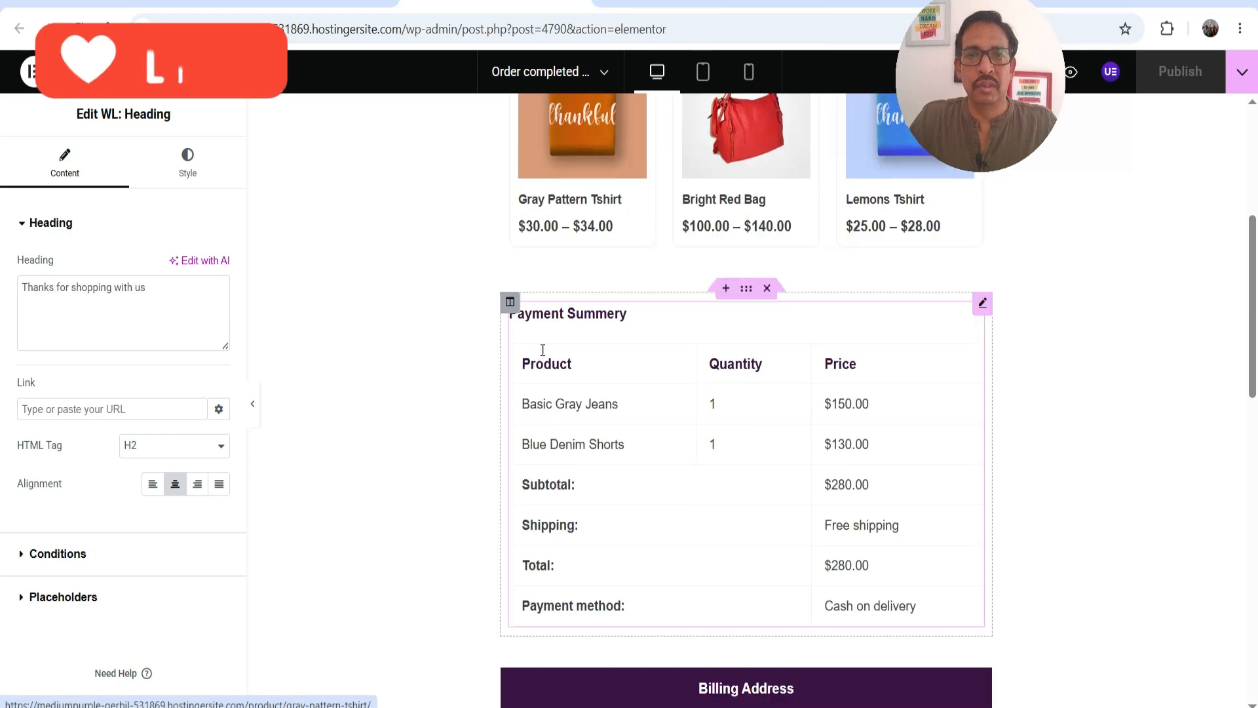
scroll(831, 437, down, 4)
scroll(830, 436, down, 5)
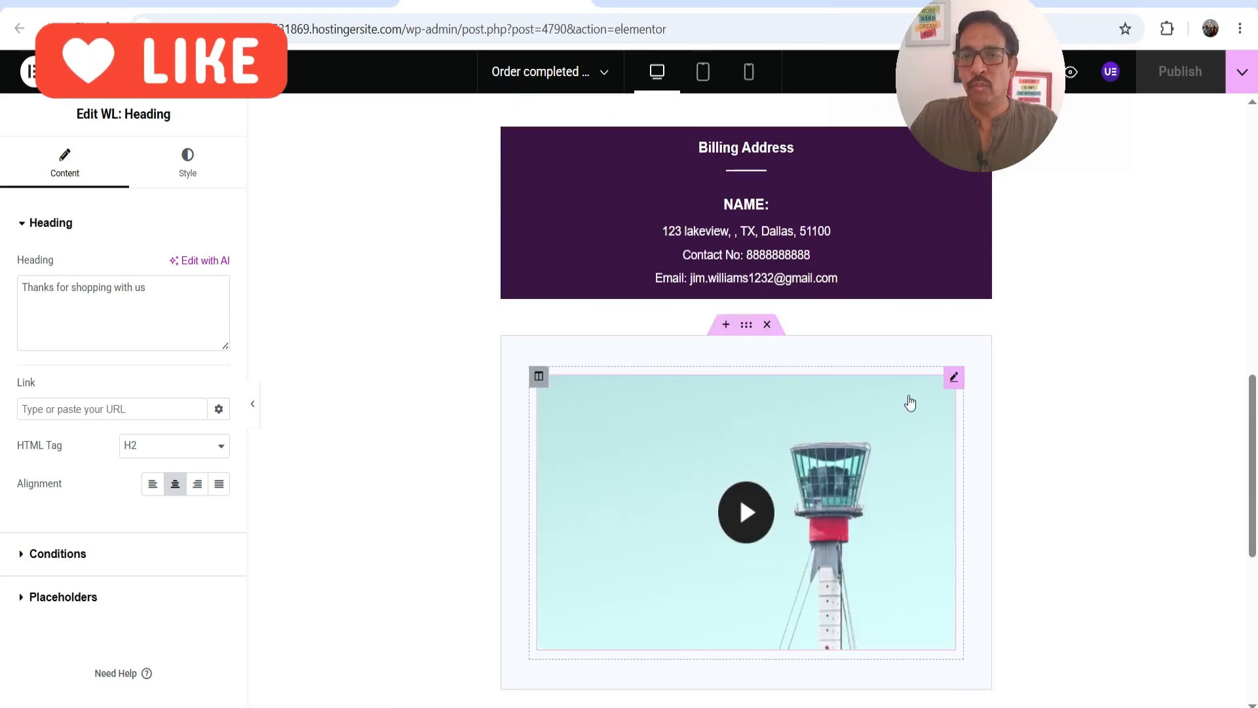
scroll(717, 419, down, 5)
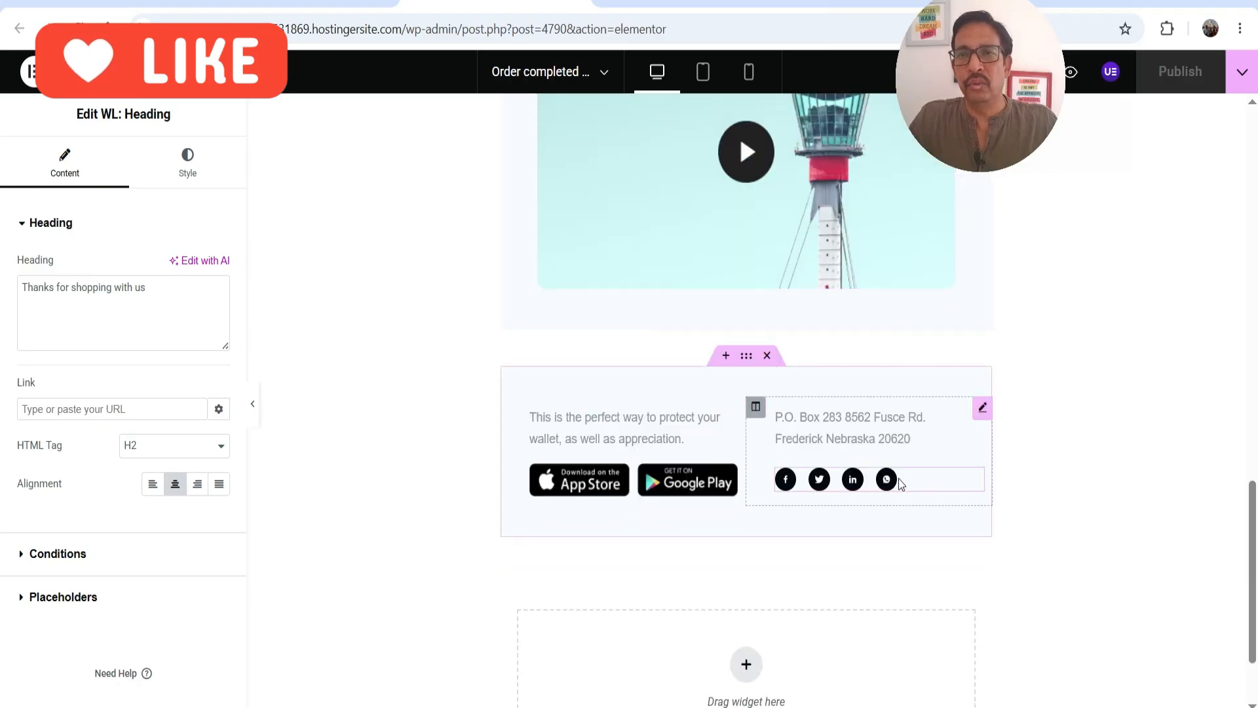
click(989, 480)
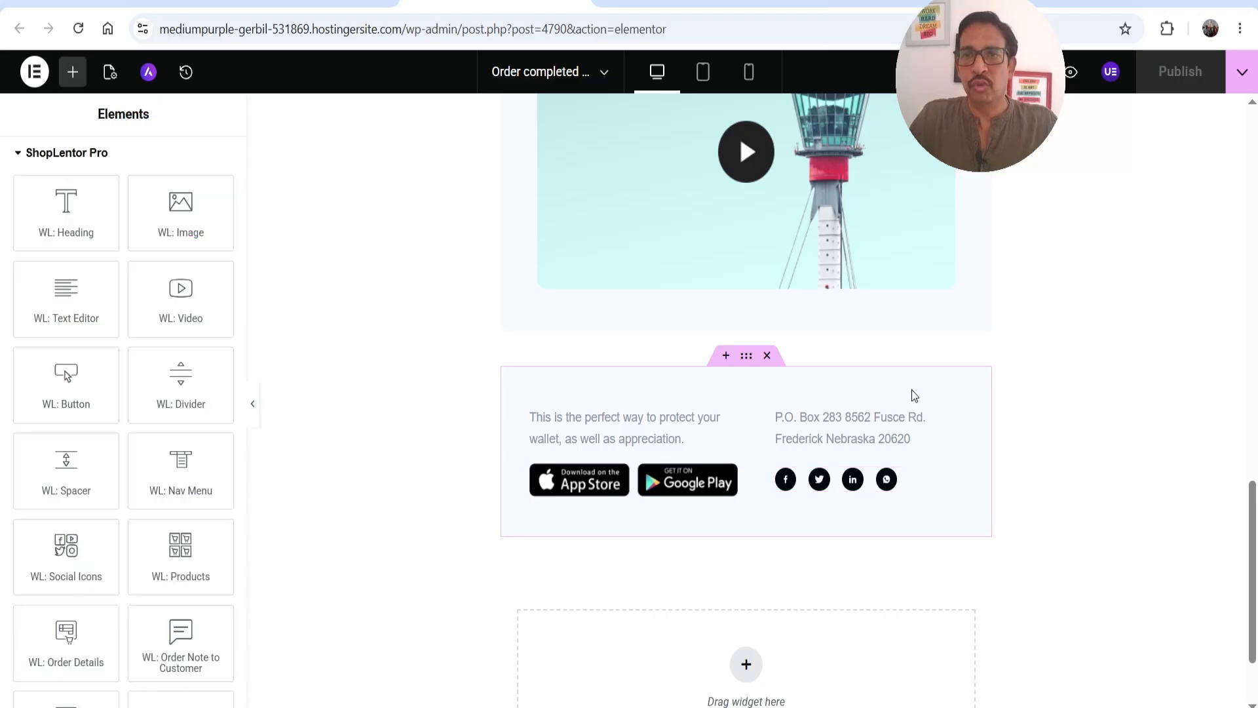
scroll(730, 379, up, 8)
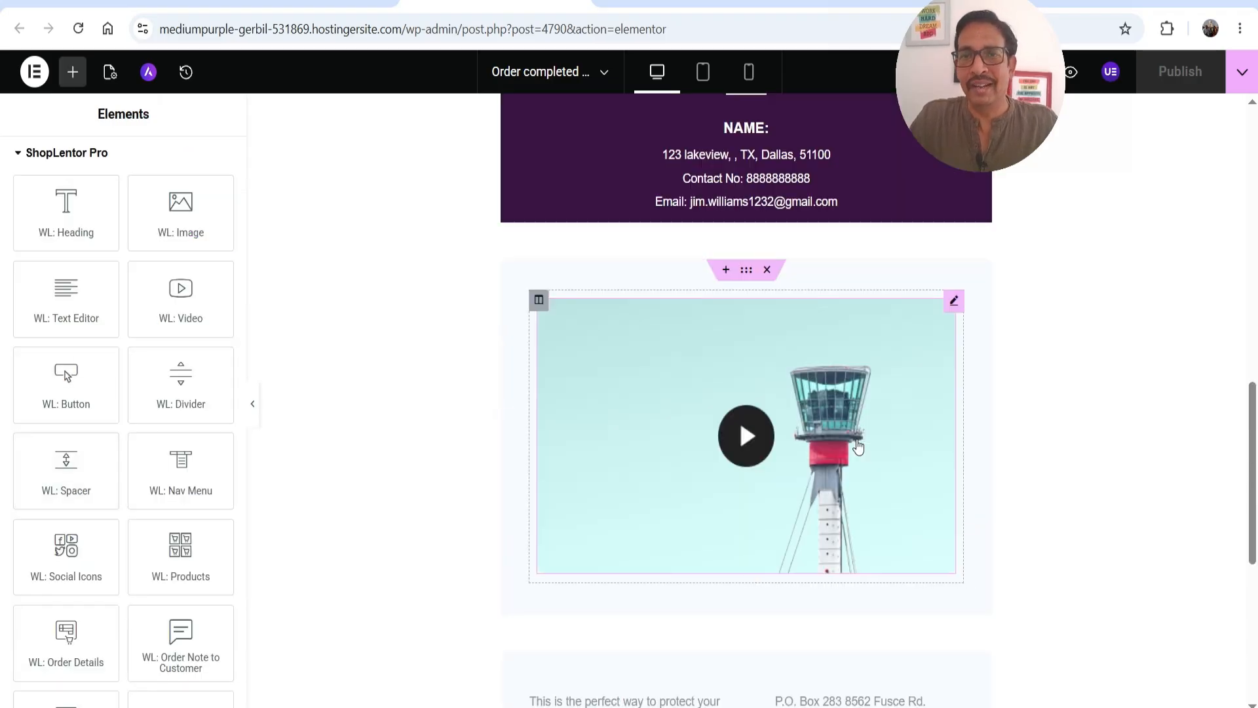
scroll(811, 412, up, 8)
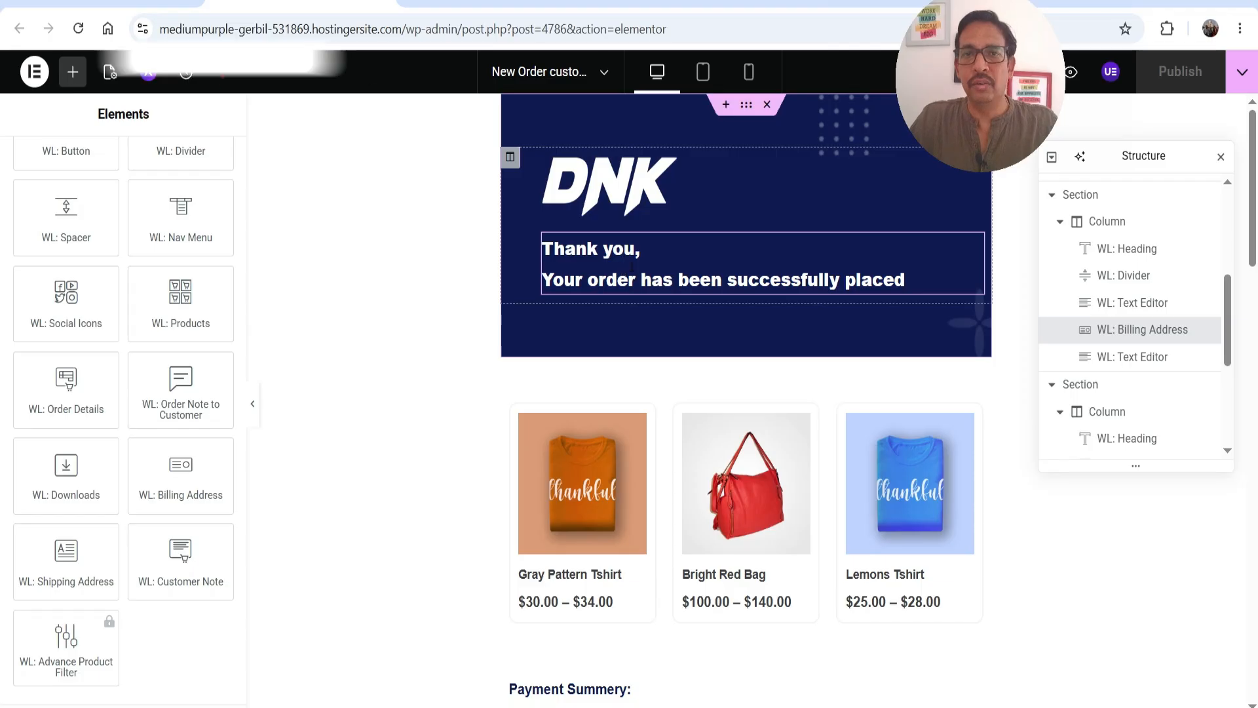
Step: Examine the New Order customer email template from the thank-you banner through payment summary, billing address, popular products and footer
scroll(633, 288, down, 3)
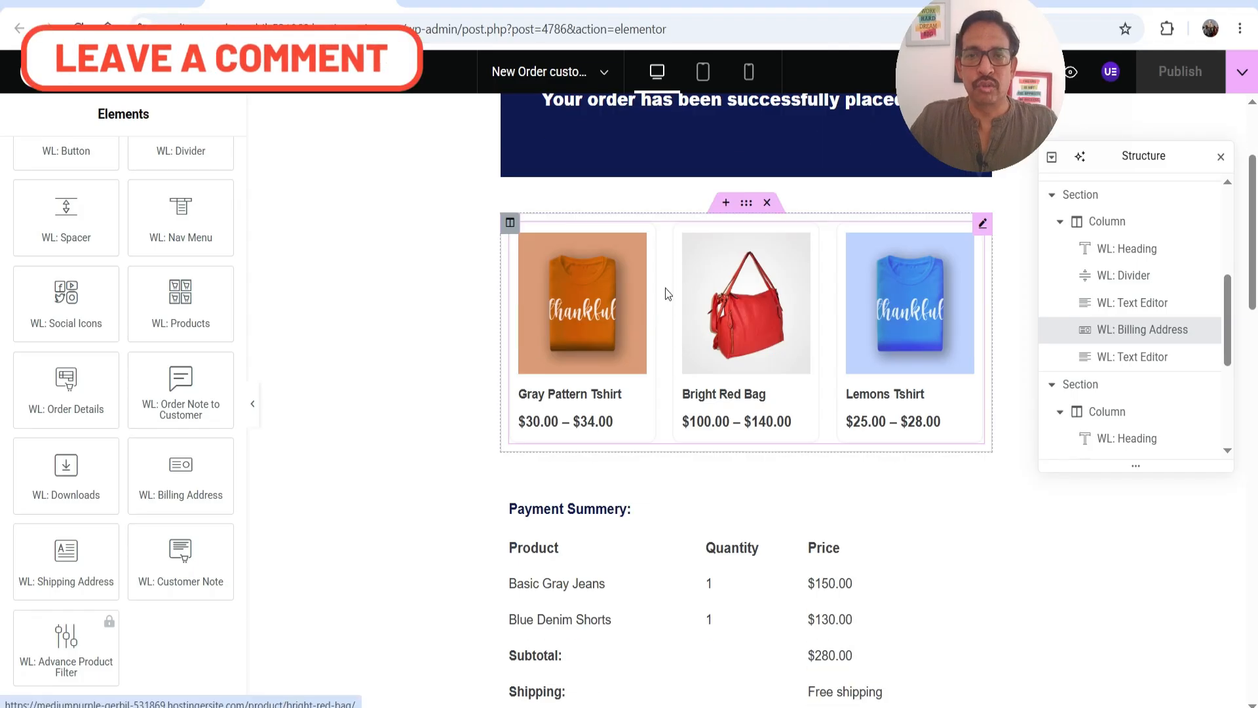
scroll(640, 321, down, 3)
scroll(640, 326, down, 7)
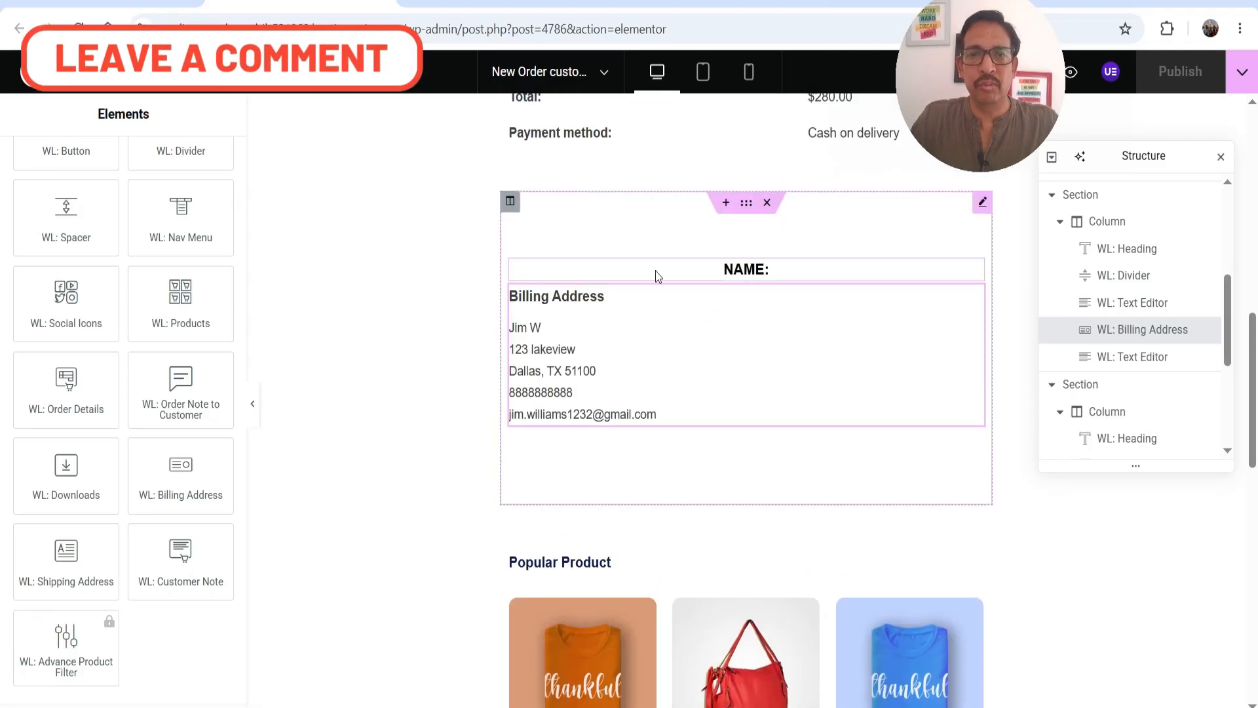
scroll(760, 352, down, 4)
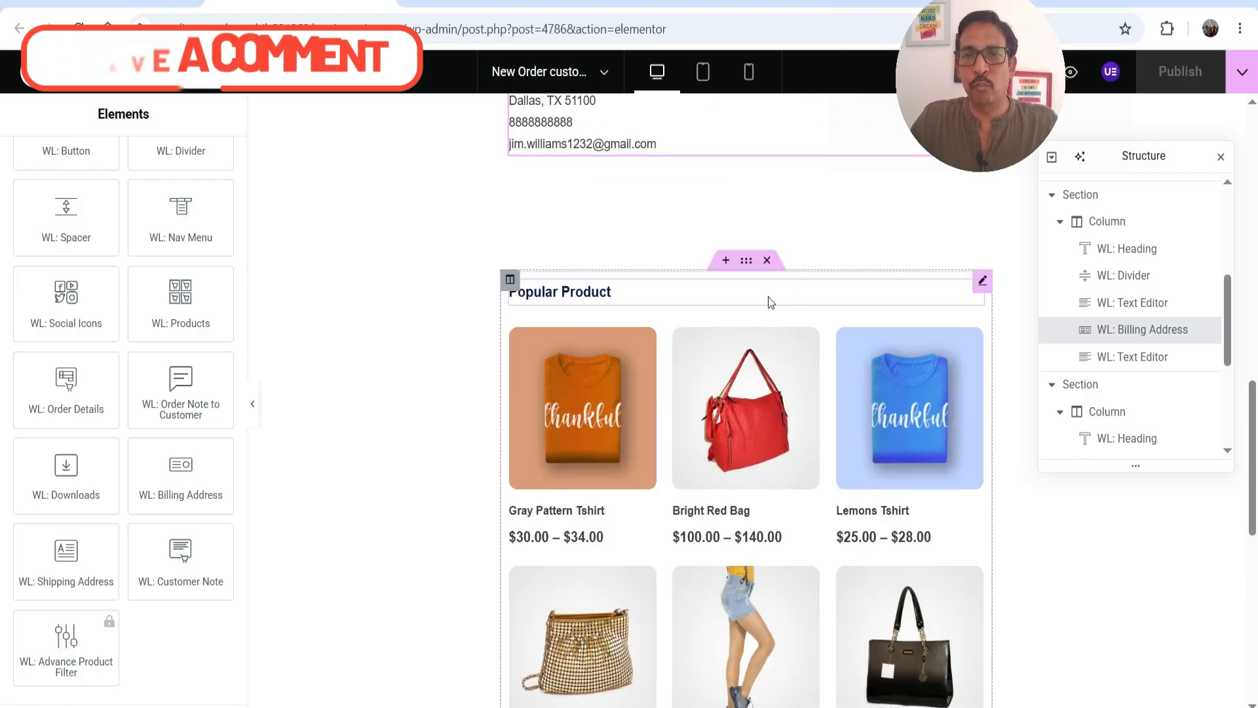
scroll(770, 302, down, 2)
scroll(765, 369, up, 1)
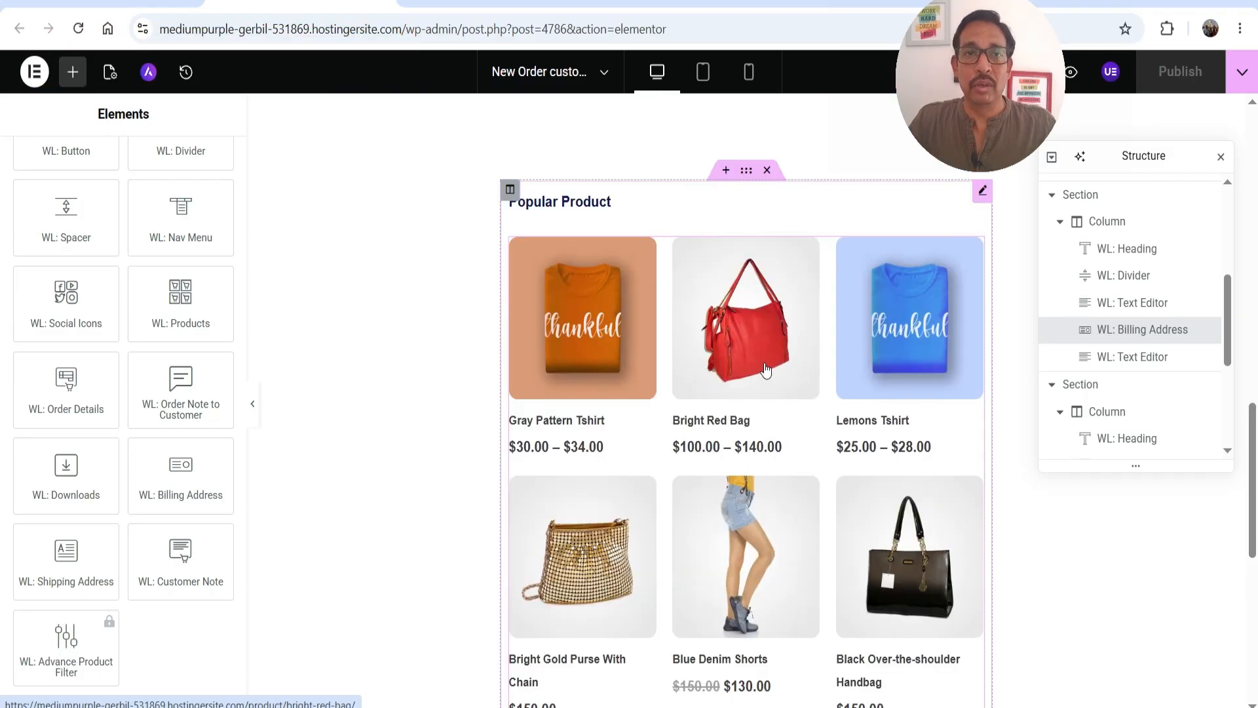
scroll(765, 370, down, 7)
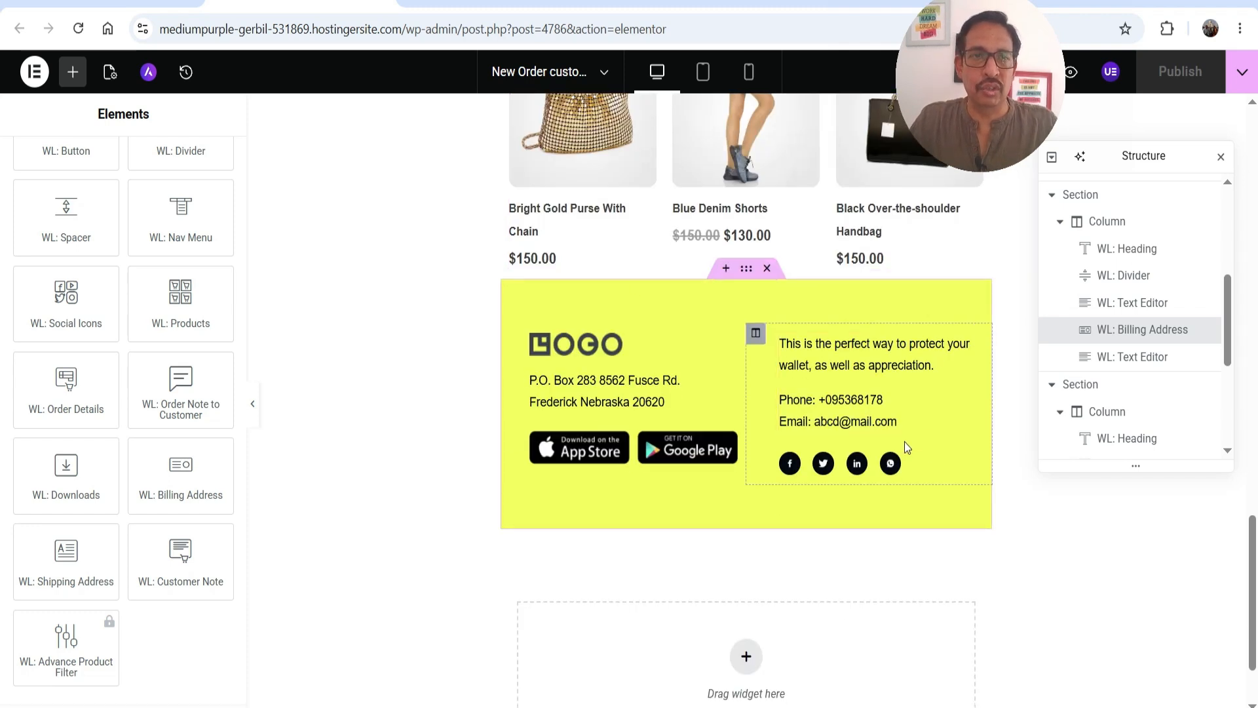
scroll(777, 371, up, 3)
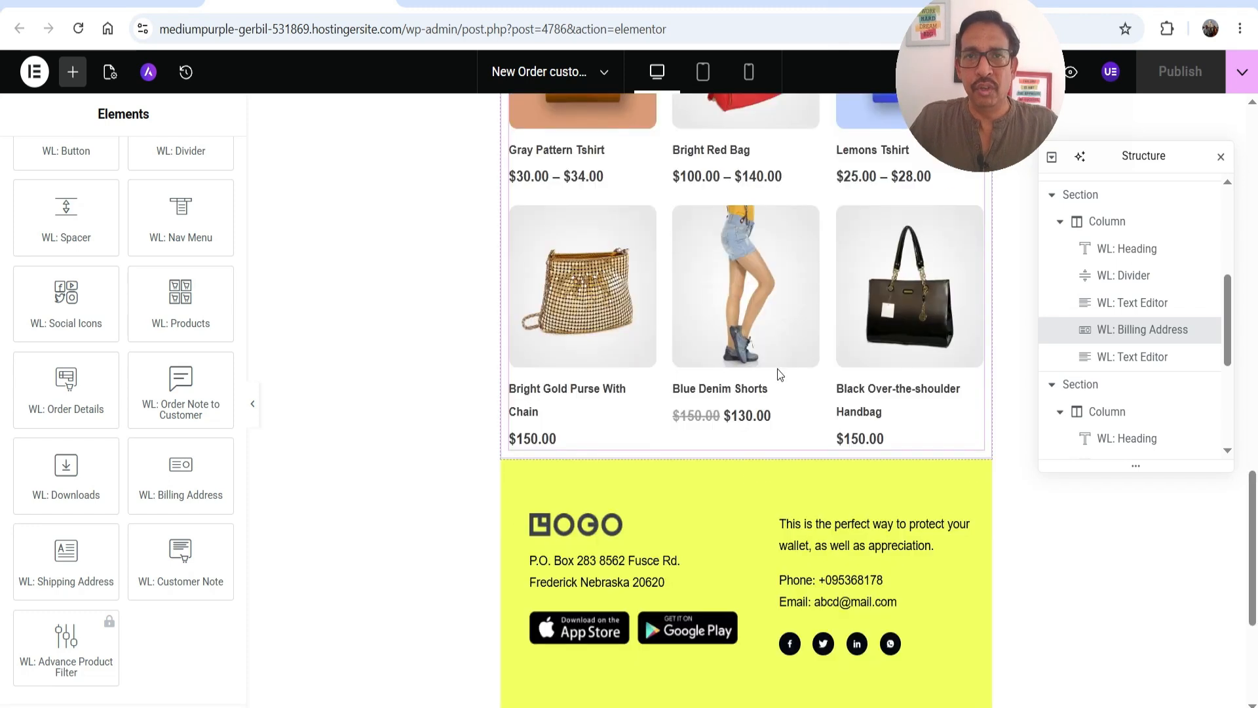
scroll(776, 371, up, 14)
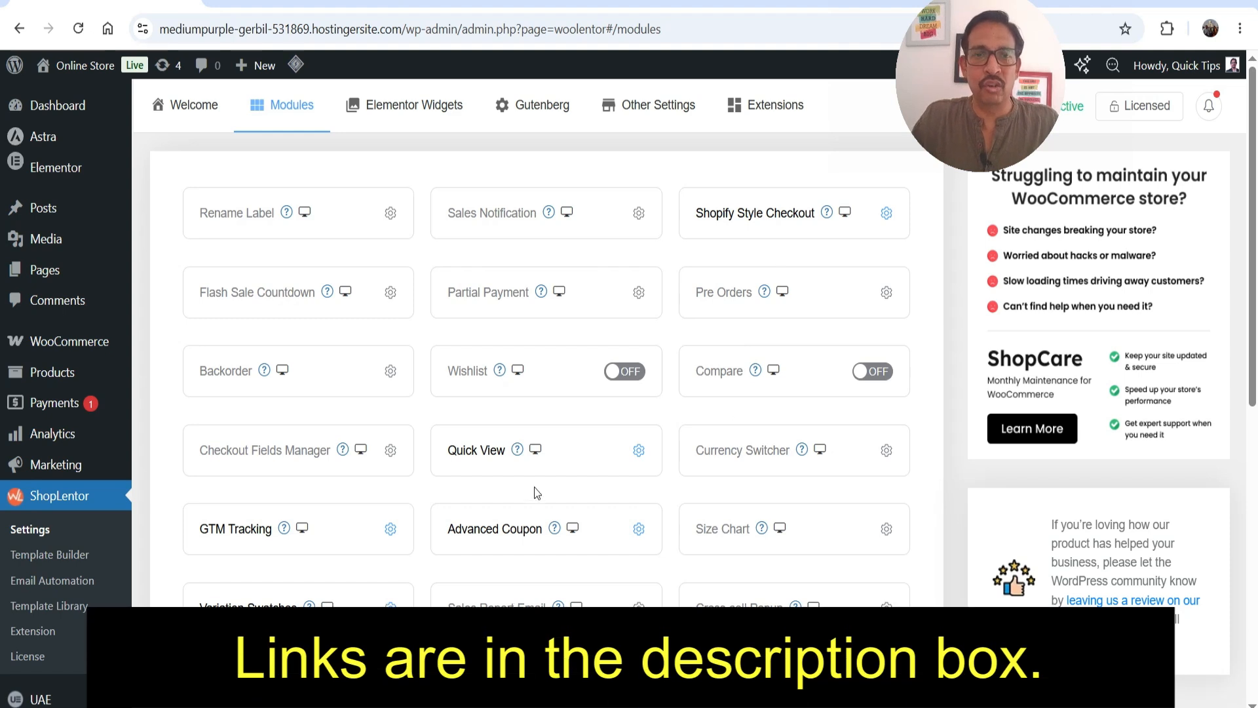
Step: Review the ShopLentor modules list, including Email Customizer and Email Automation
scroll(510, 335, down, 4)
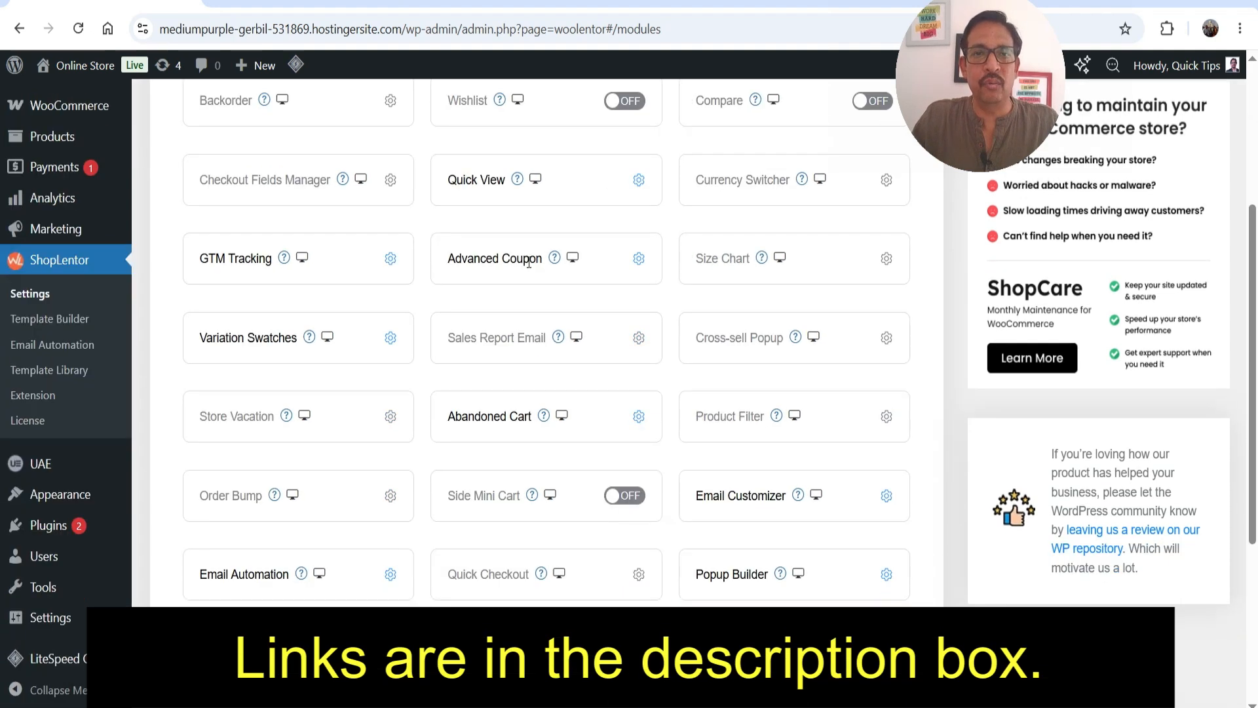
scroll(239, 378, down, 3)
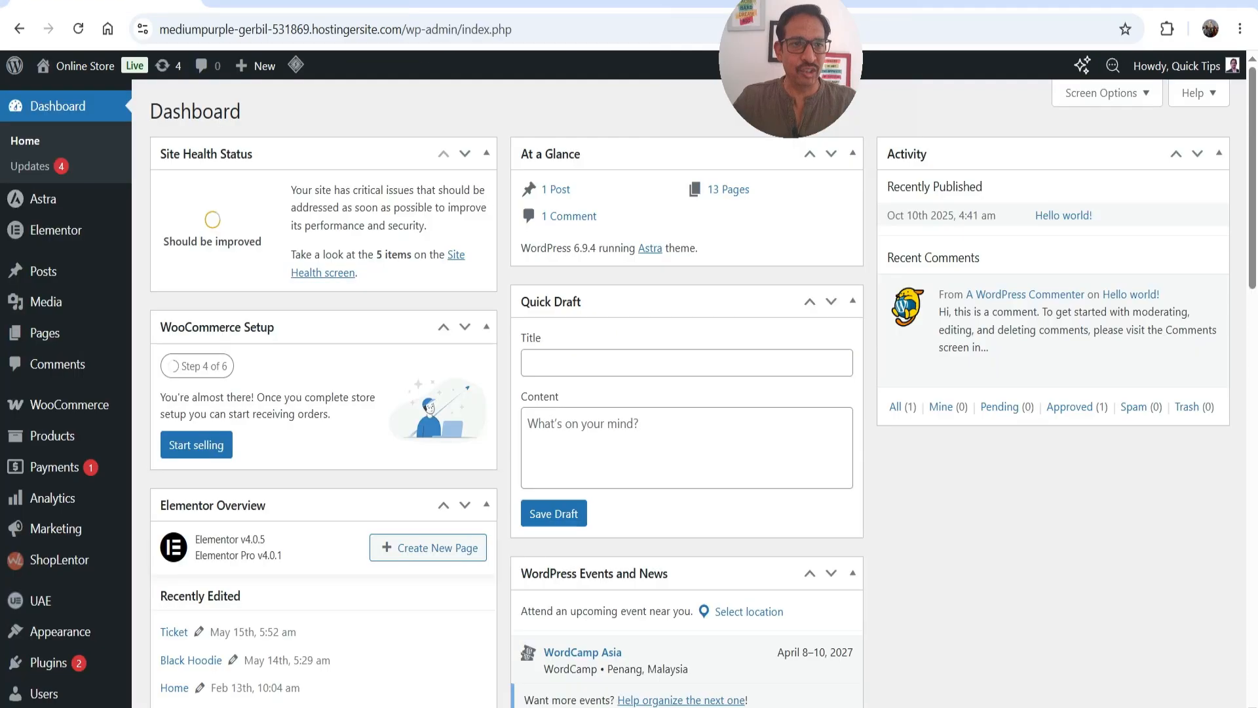
Step: Open the Emails section of the WooCommerce settings
mouse_move(71, 412)
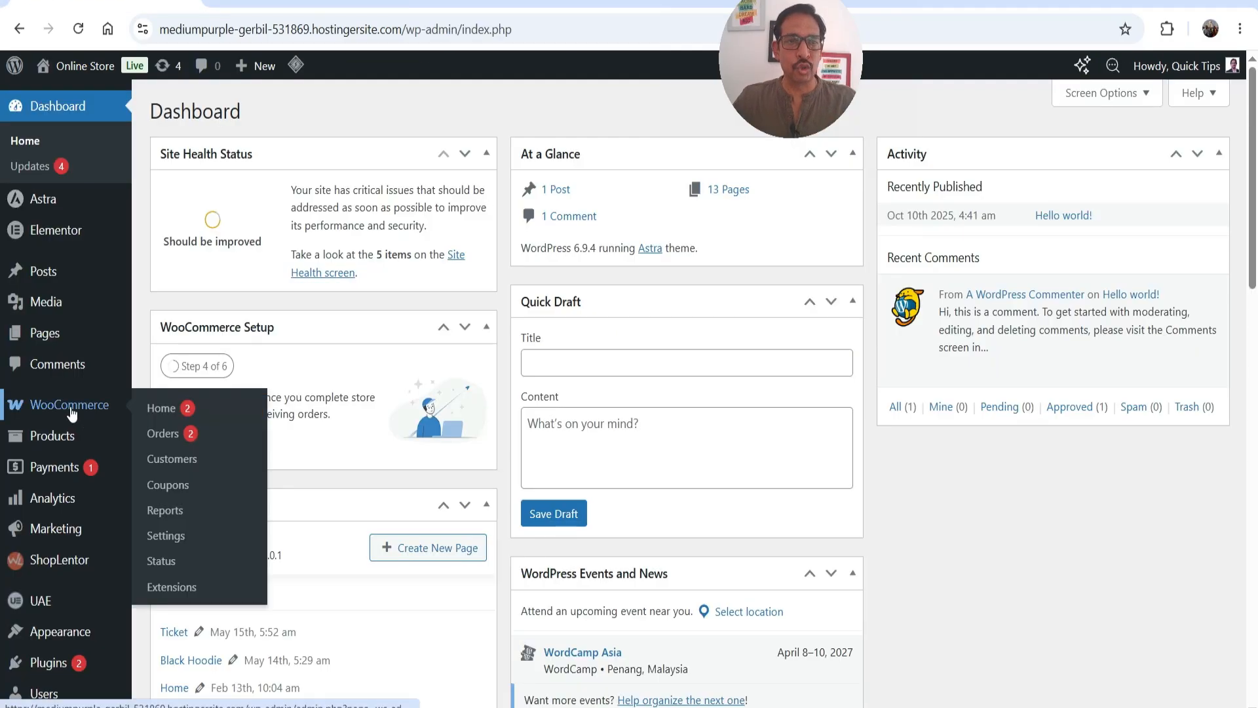
click(185, 531)
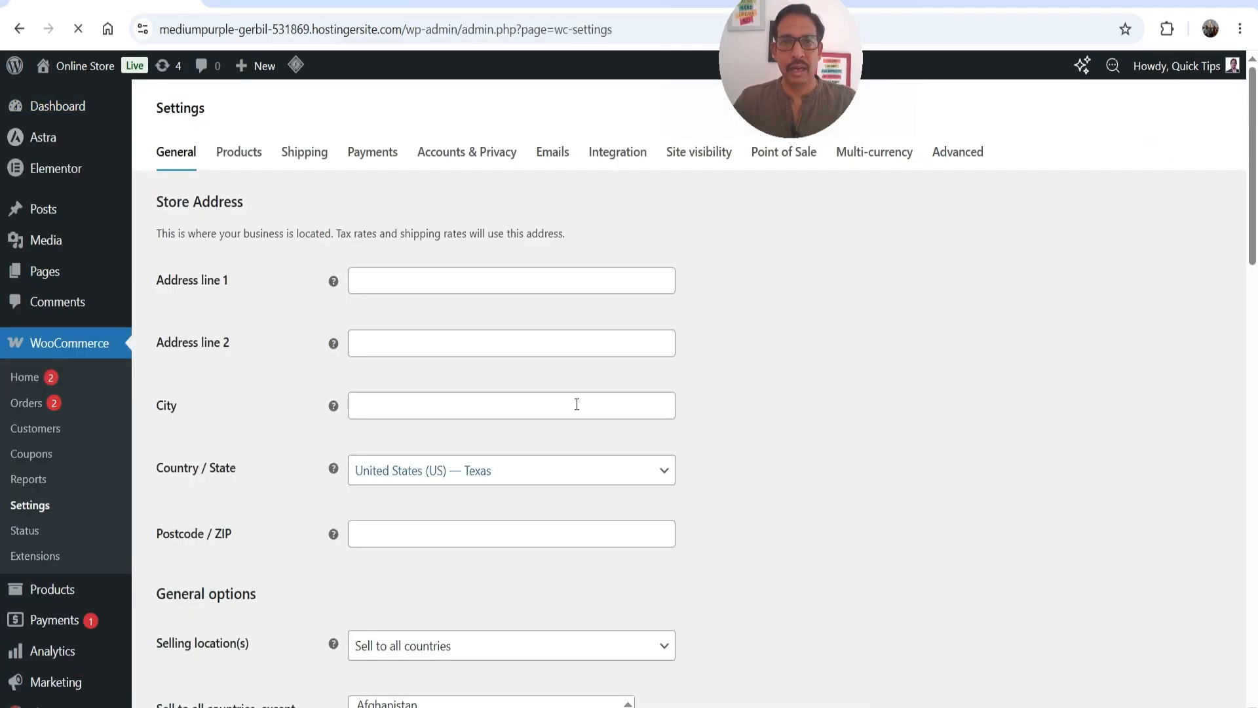
click(554, 157)
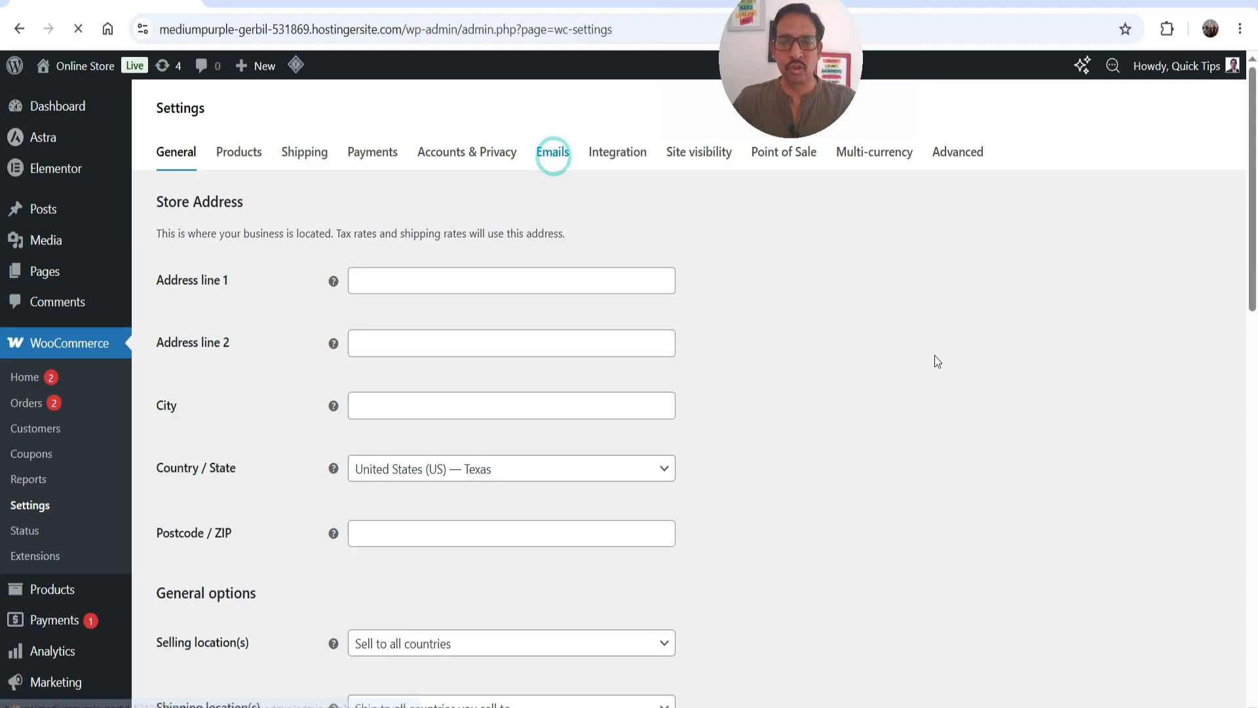
Step: Examine the email notifications list, comparing which order emails go to the store address and which go to the customer
scroll(539, 294, down, 2)
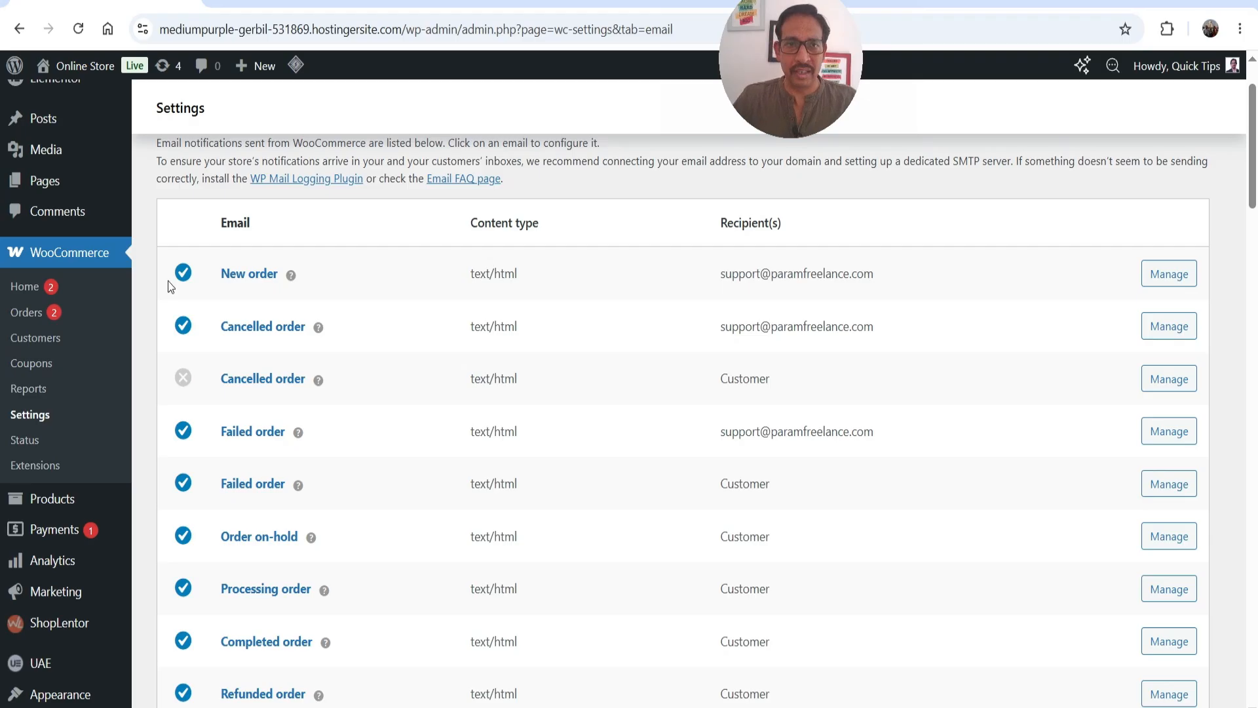
drag(172, 261, 1041, 432)
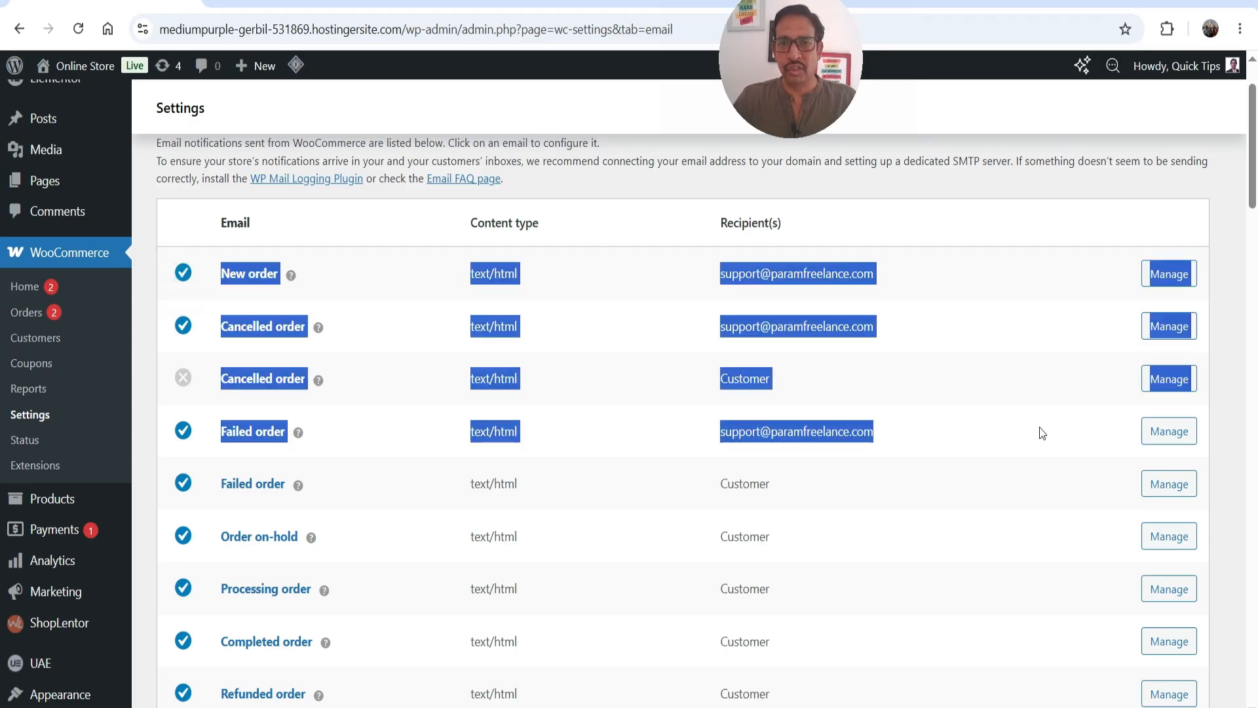
click(884, 390)
scroll(292, 451, up, 2)
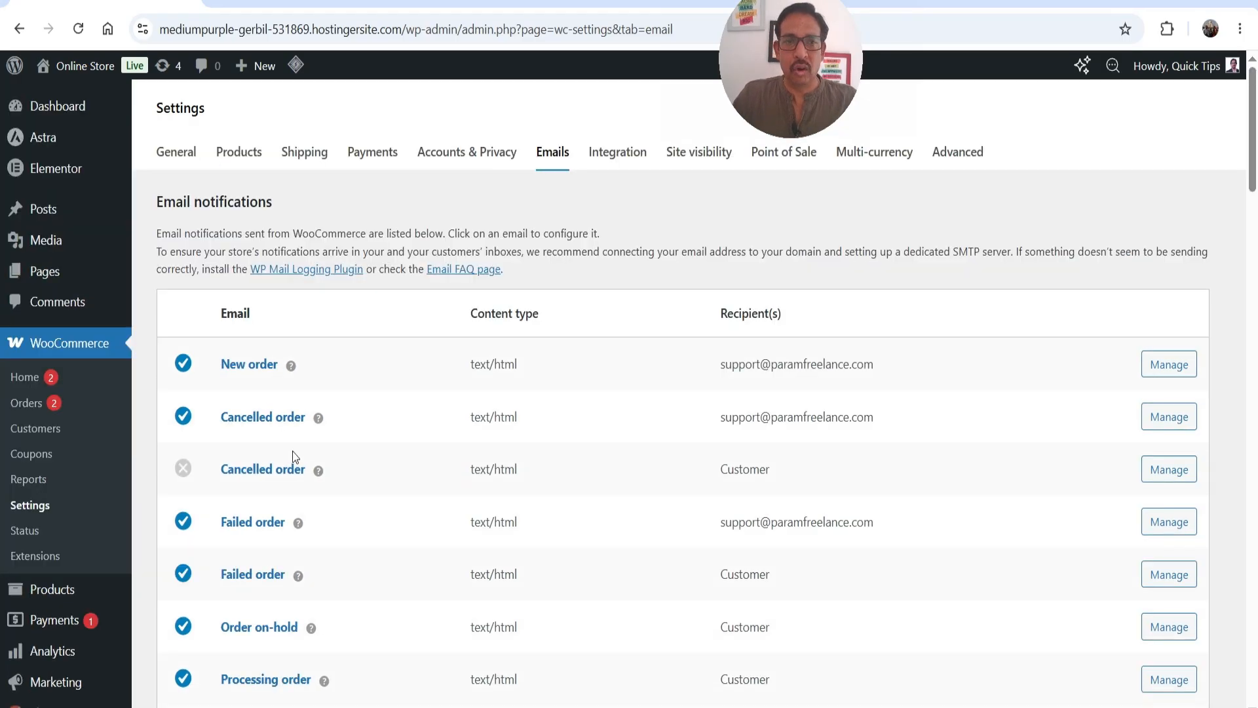
scroll(292, 435, down, 2)
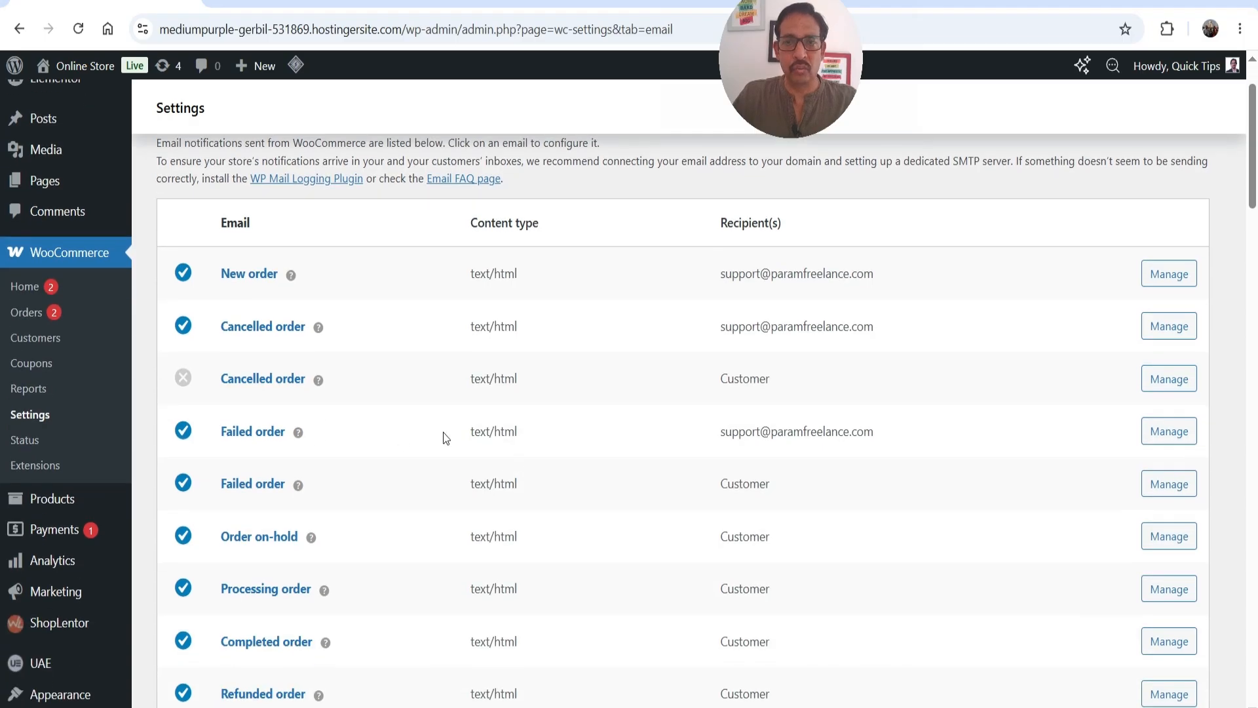
drag(424, 431, 900, 434)
click(374, 481)
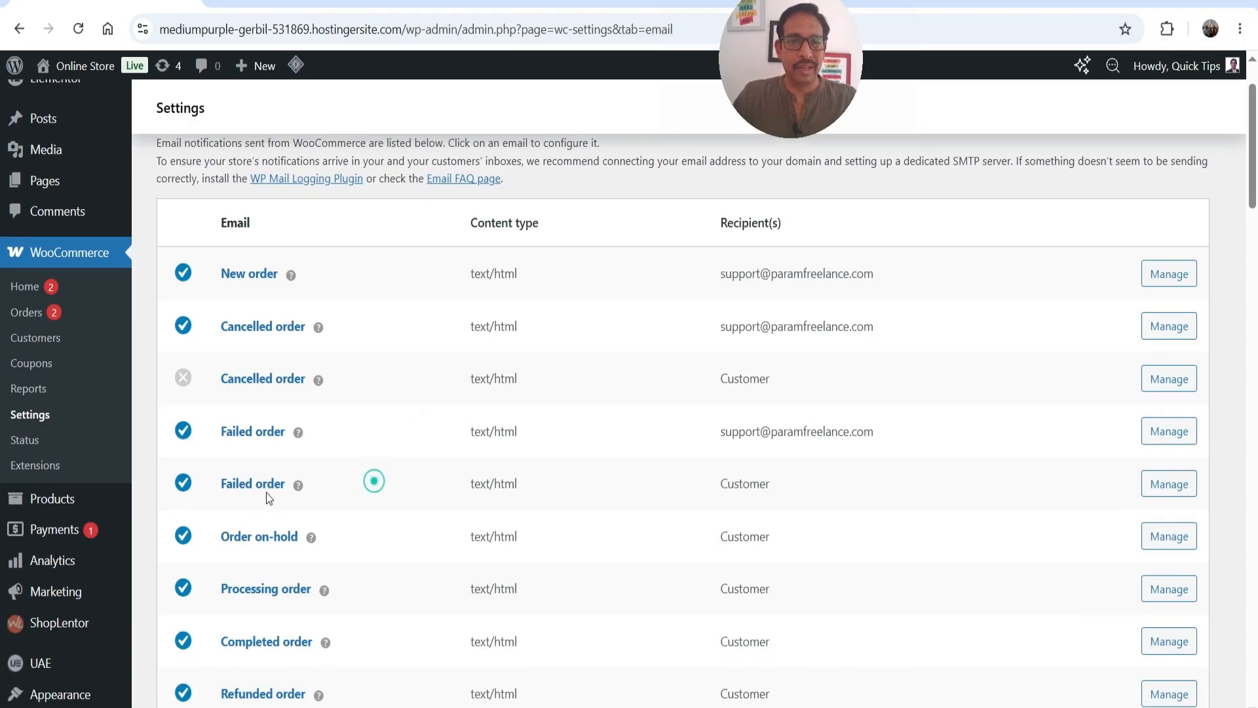
drag(728, 505, 816, 498)
scroll(879, 452, down, 3)
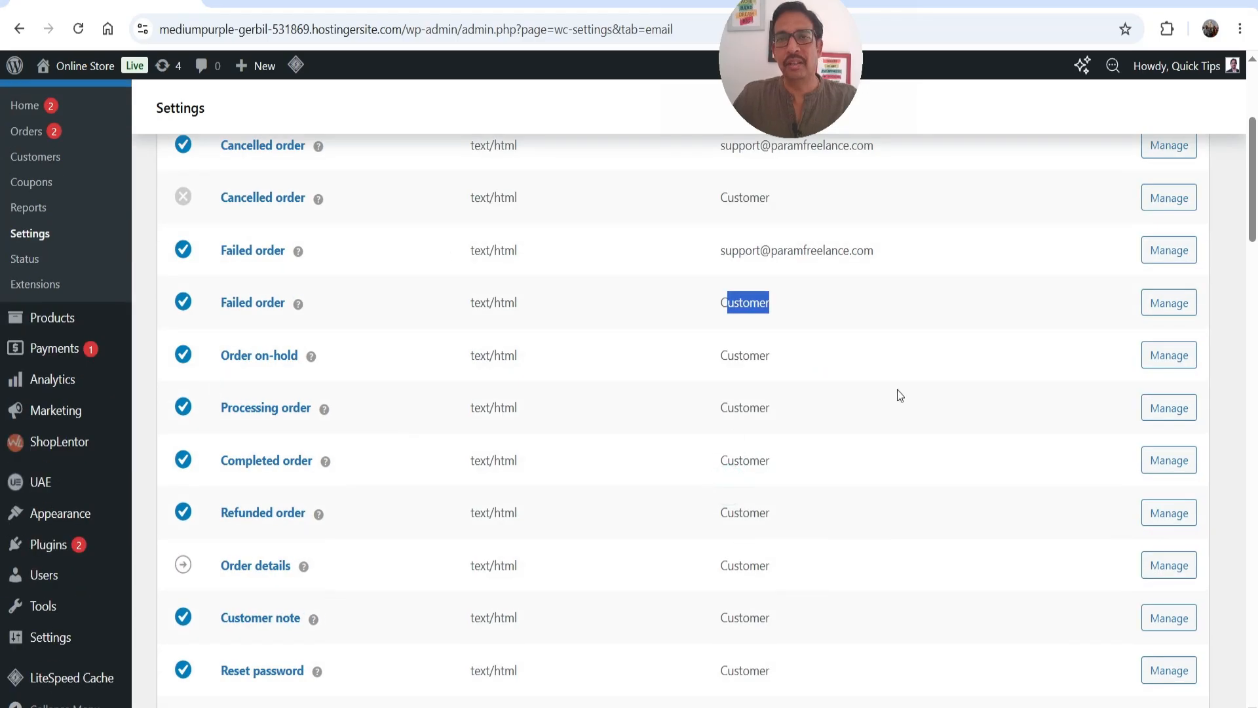
scroll(786, 508, down, 3)
scroll(808, 492, up, 6)
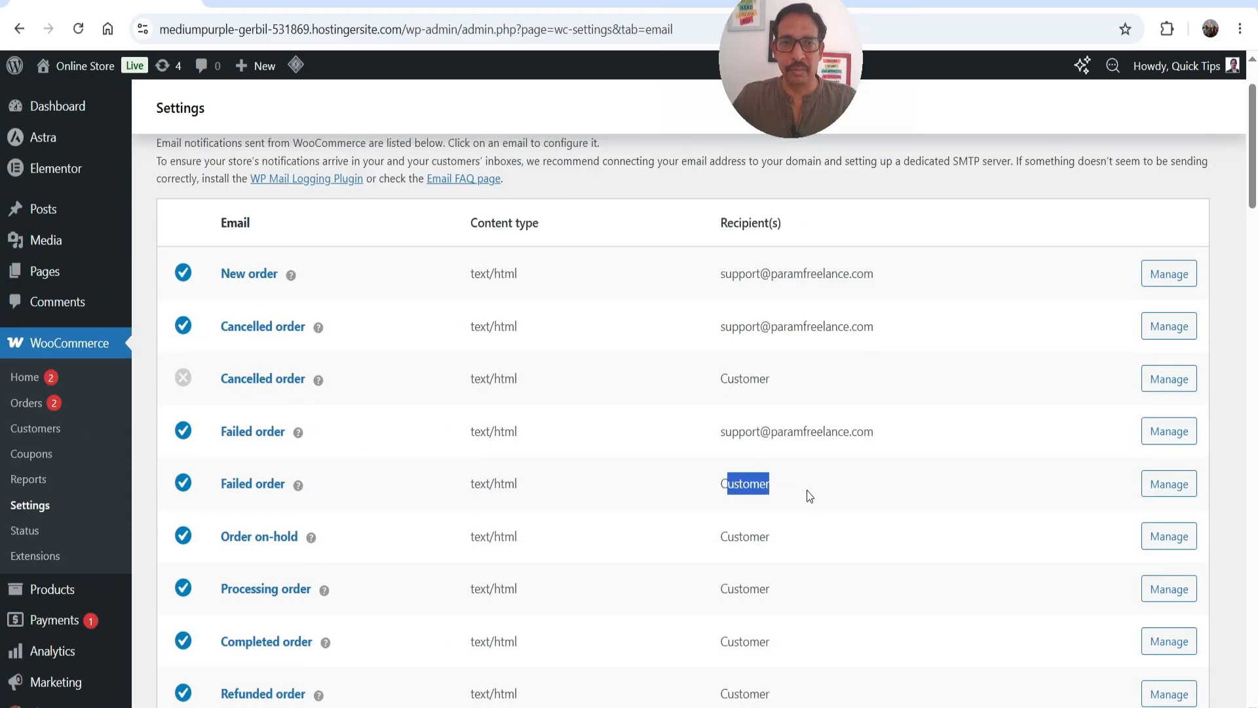
Step: Open the New order email's settings and examine its default template preview
click(1171, 274)
scroll(910, 360, down, 15)
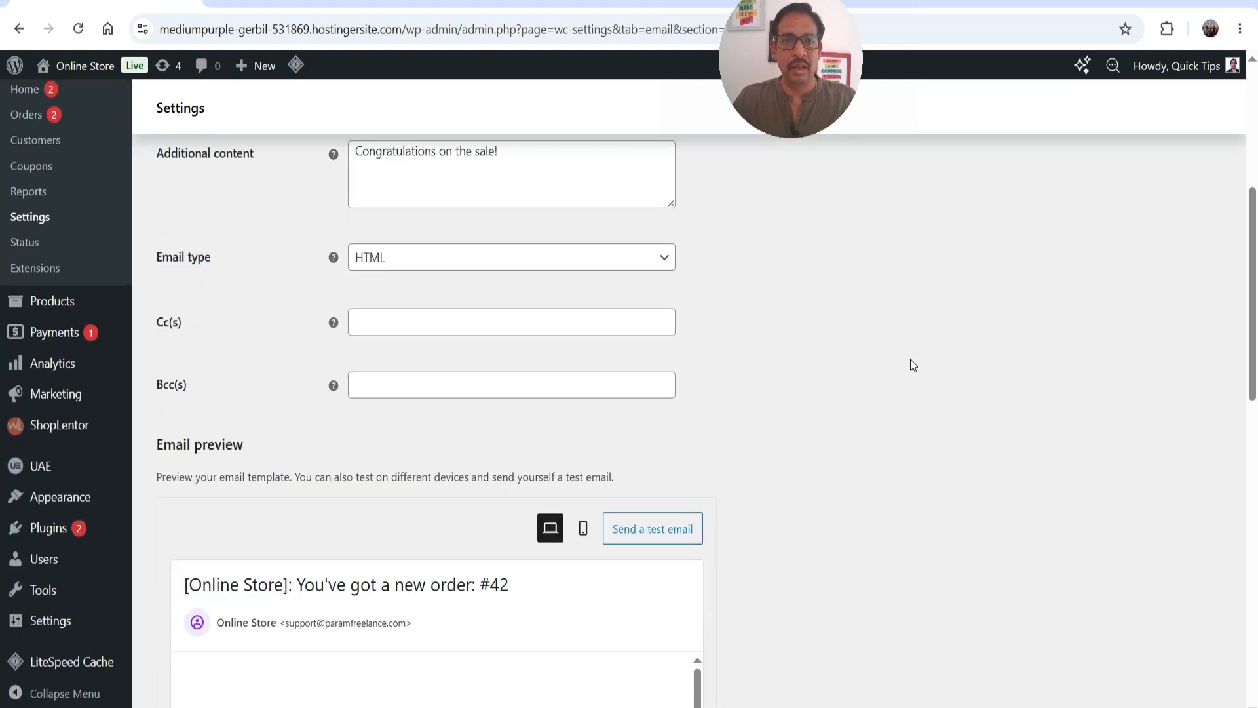
scroll(616, 357, up, 5)
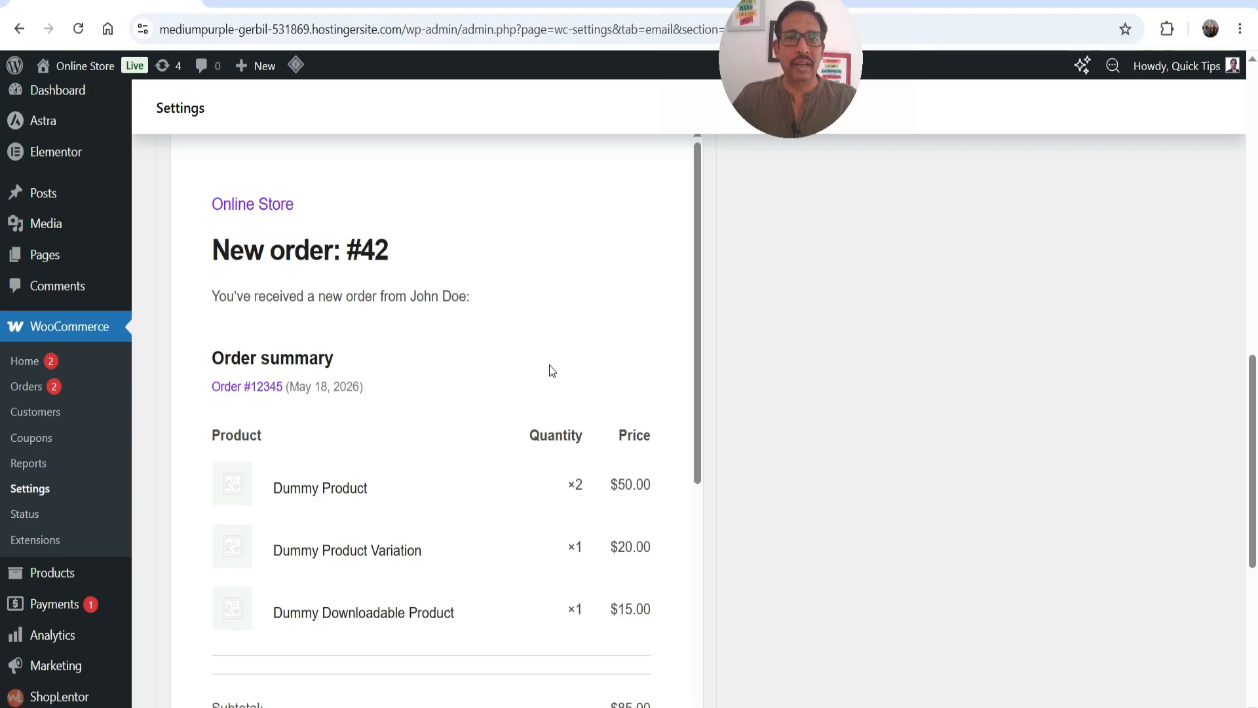
scroll(552, 371, down, 7)
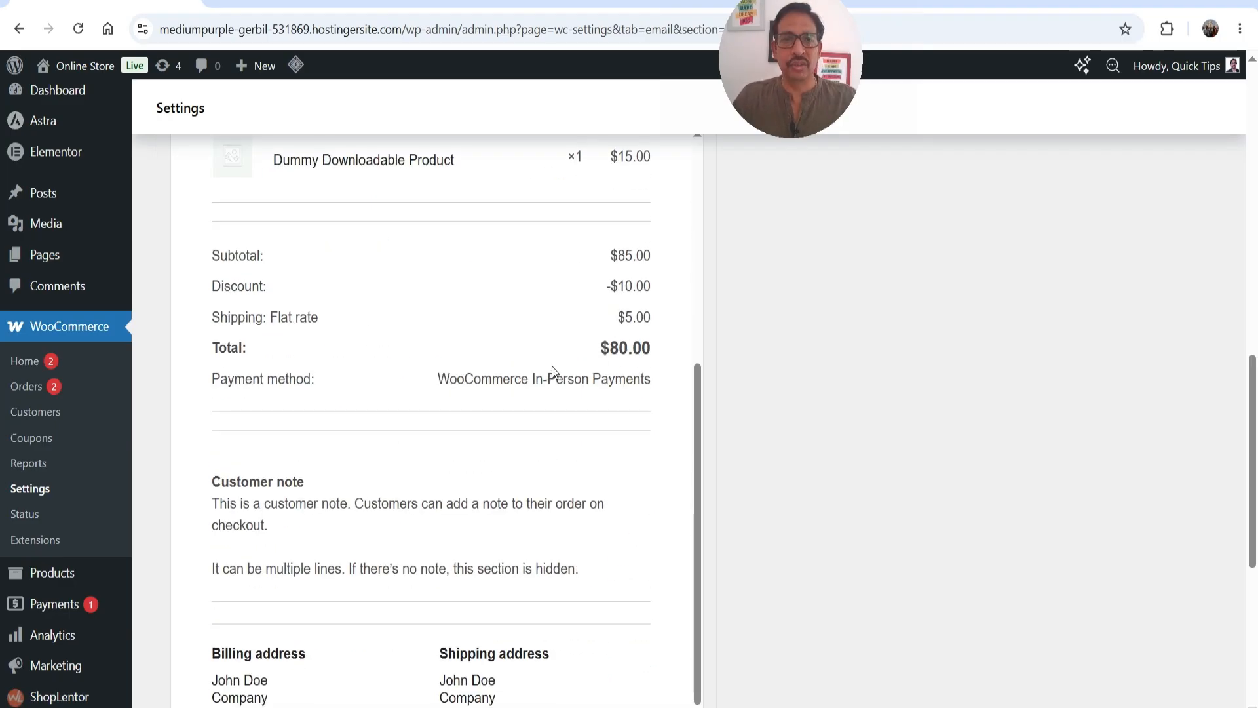
scroll(552, 367, up, 7)
scroll(866, 479, down, 3)
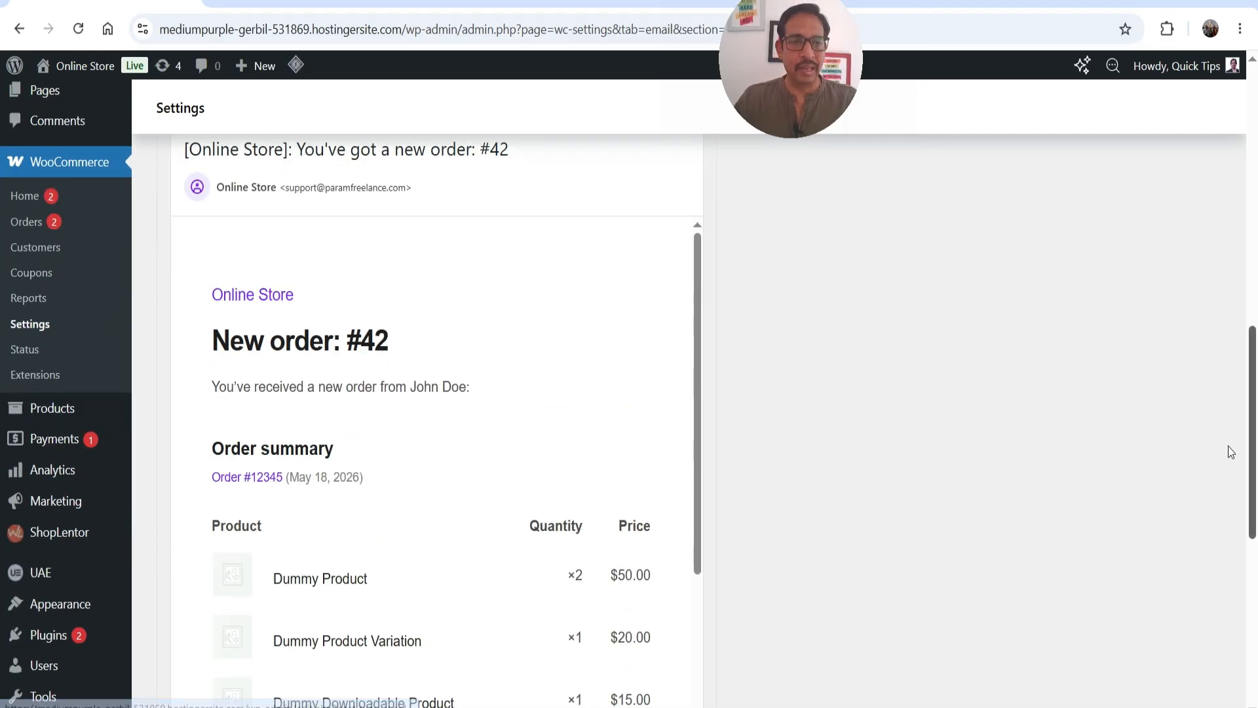
Step: Open the installed plugins list and check for ShopLentor, ShopLentor Pro, Elementor and WooCommerce
mouse_move(43, 648)
click(185, 637)
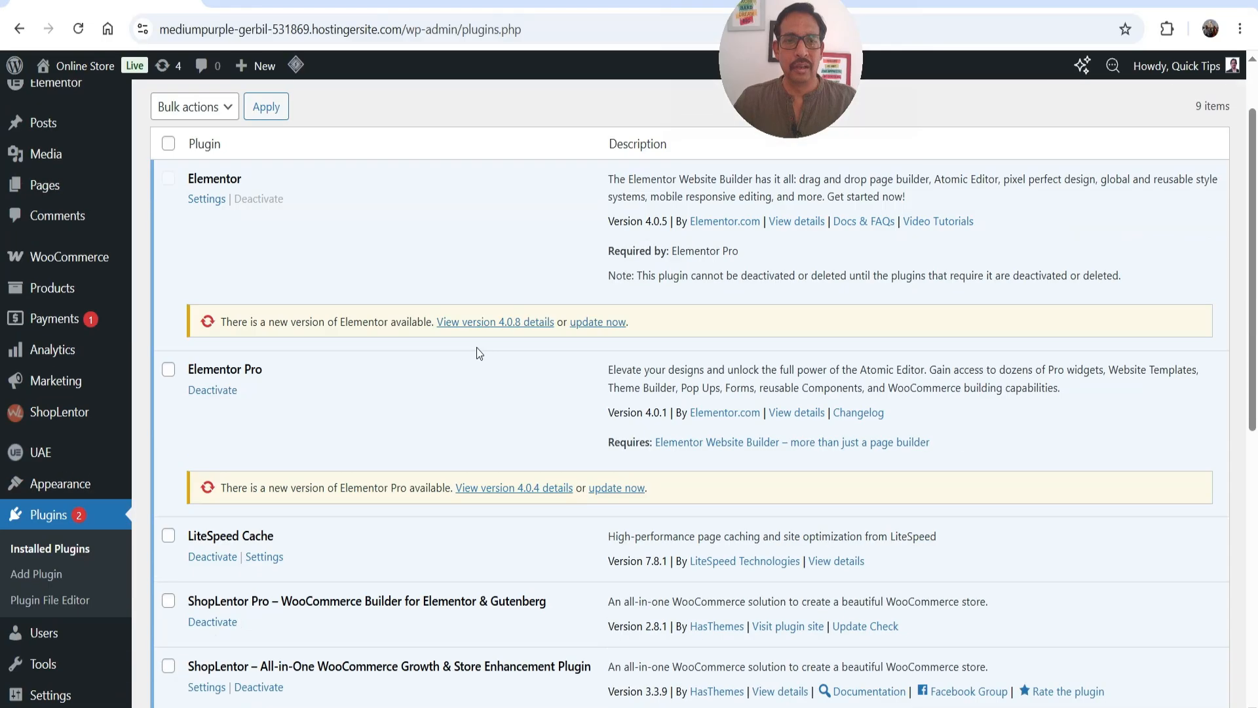
scroll(333, 313, down, 2)
scroll(334, 400, down, 1)
scroll(334, 400, down, 2)
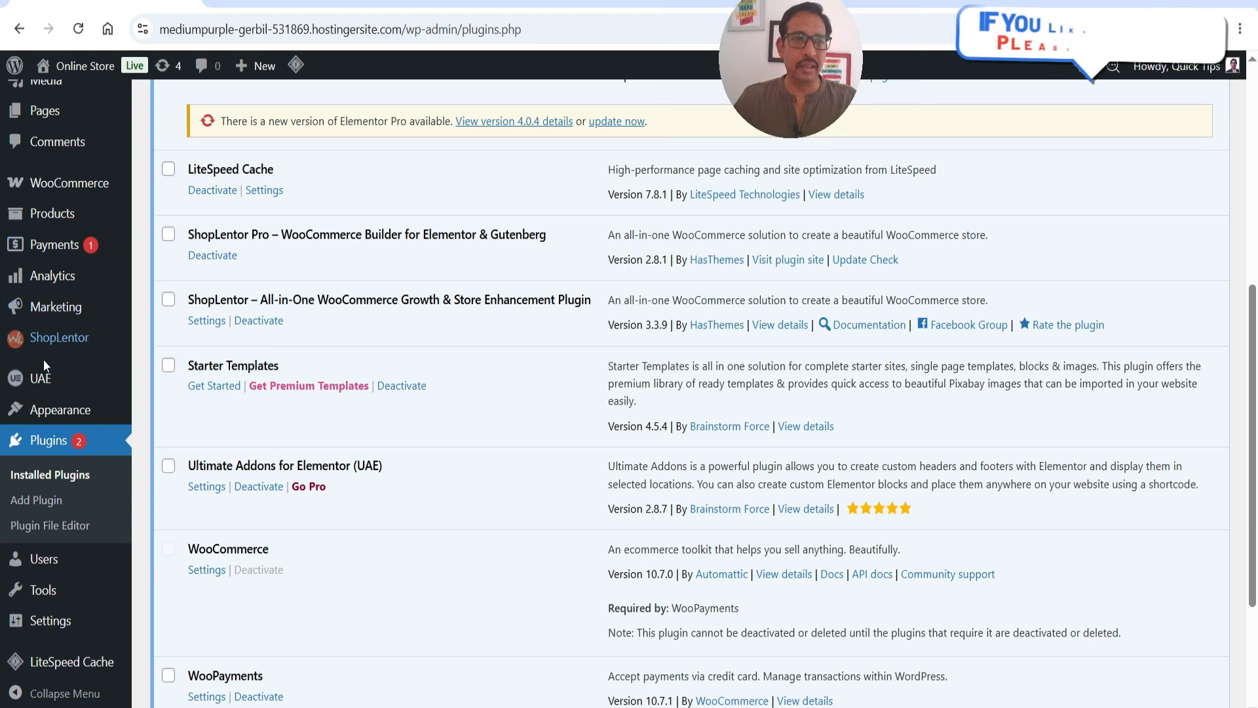
Step: Enable the Email Customizer module in ShopLentor's modules and save its settings
click(84, 343)
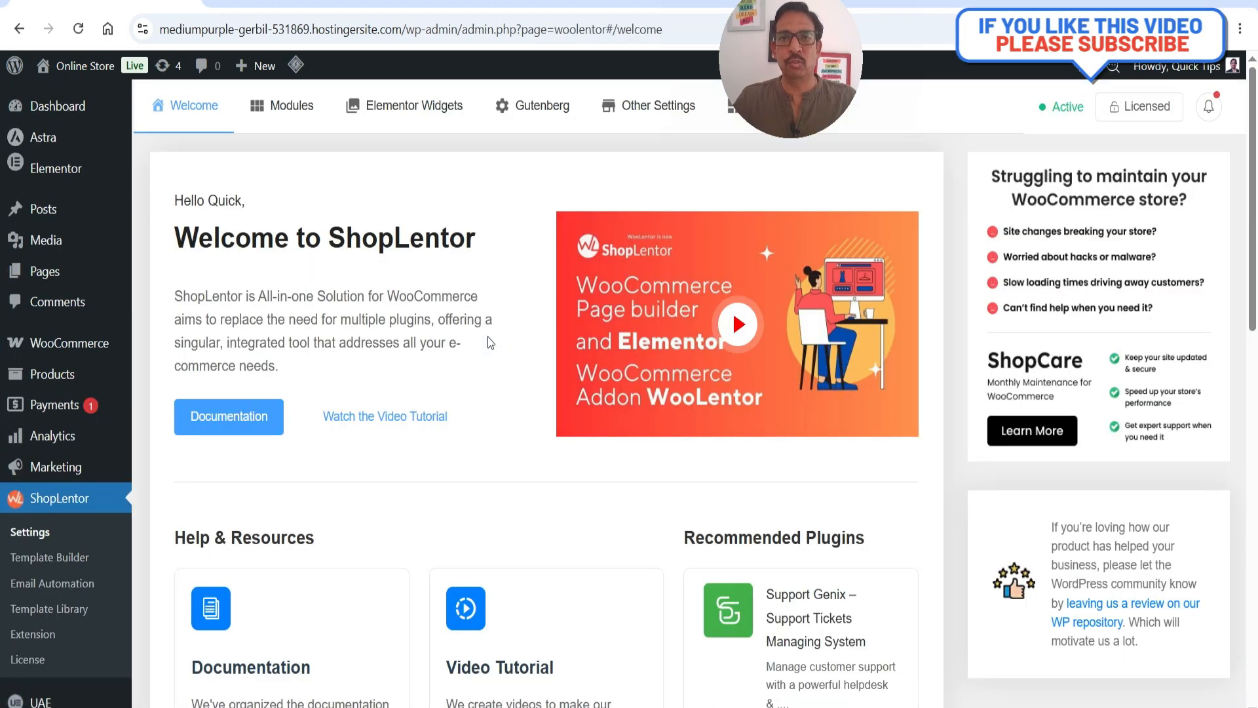
click(293, 106)
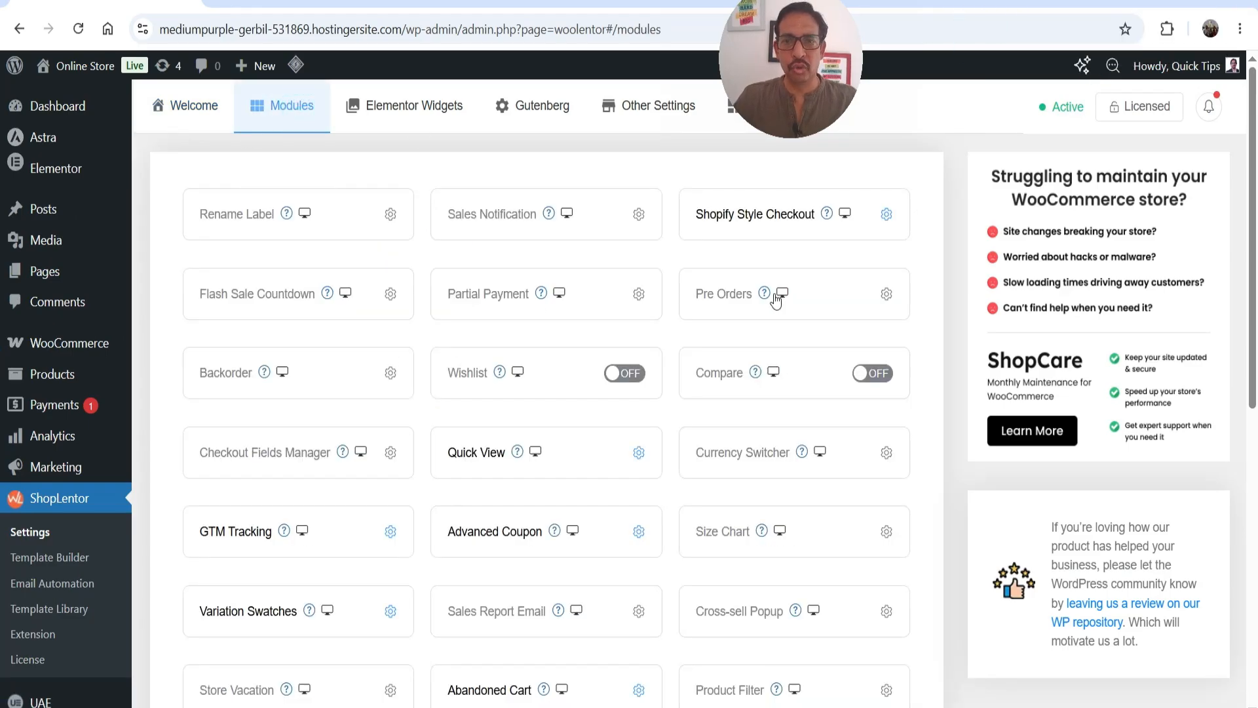
scroll(549, 389, down, 3)
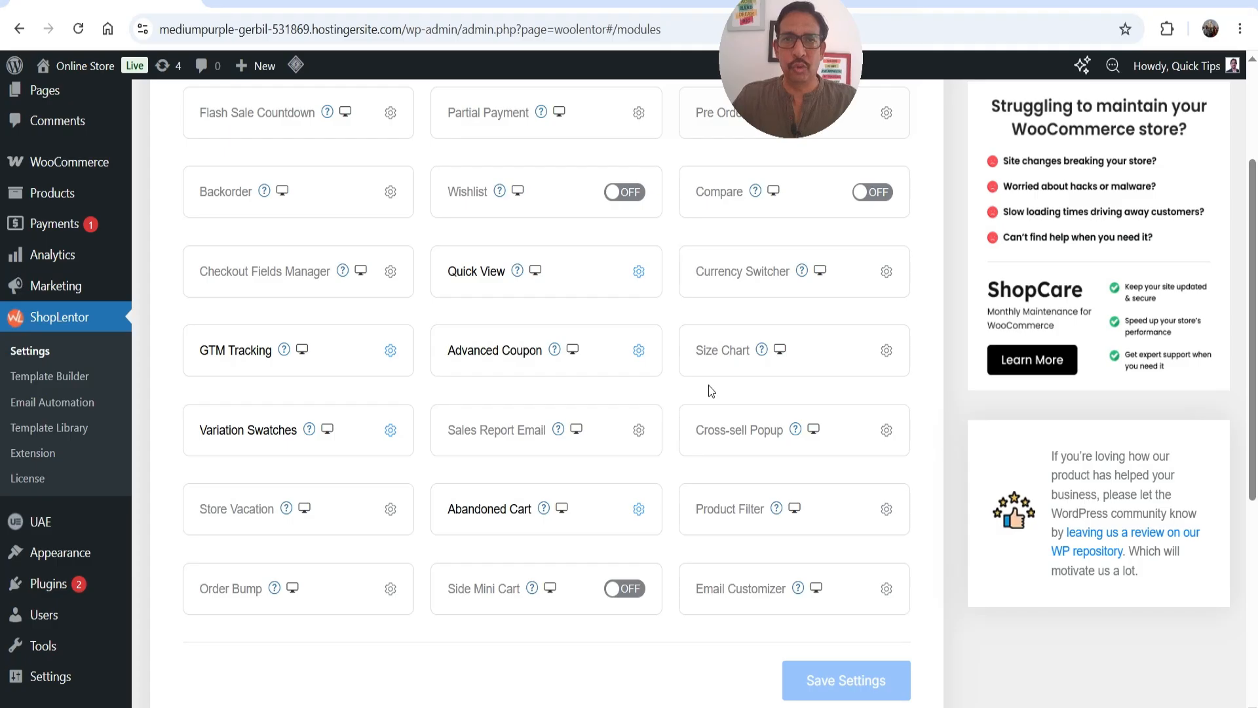
scroll(655, 385, up, 1)
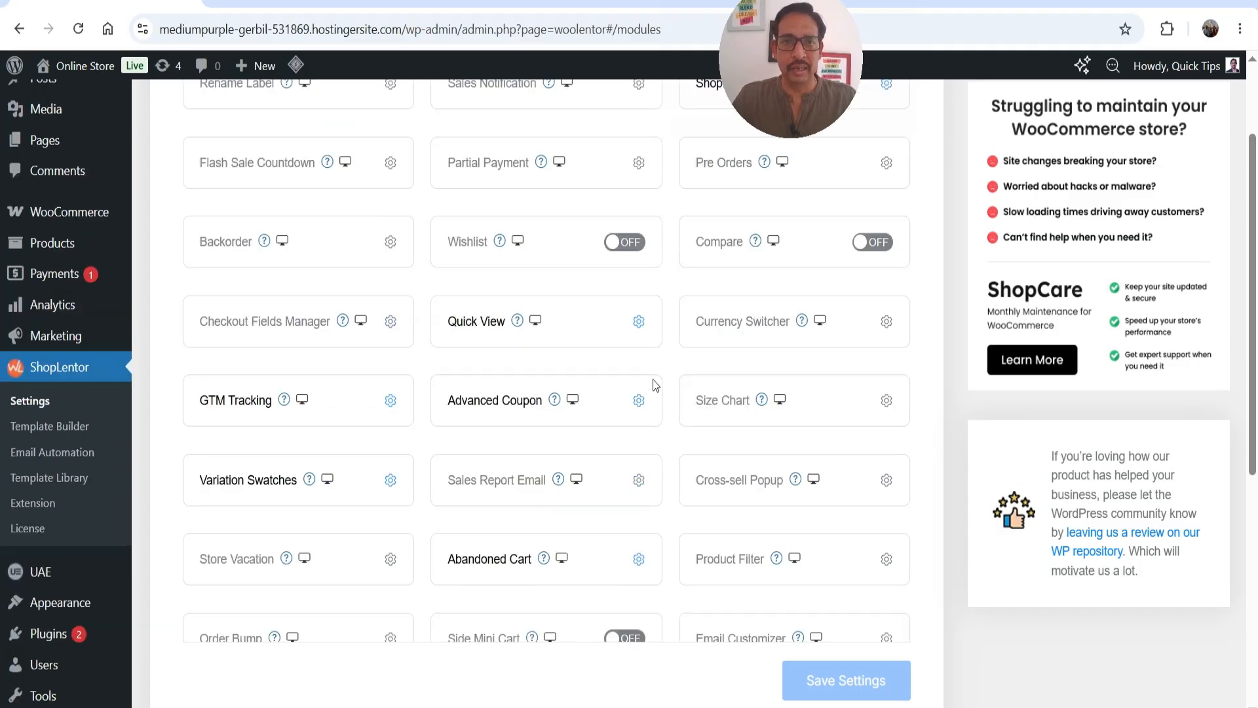
scroll(811, 426, down, 4)
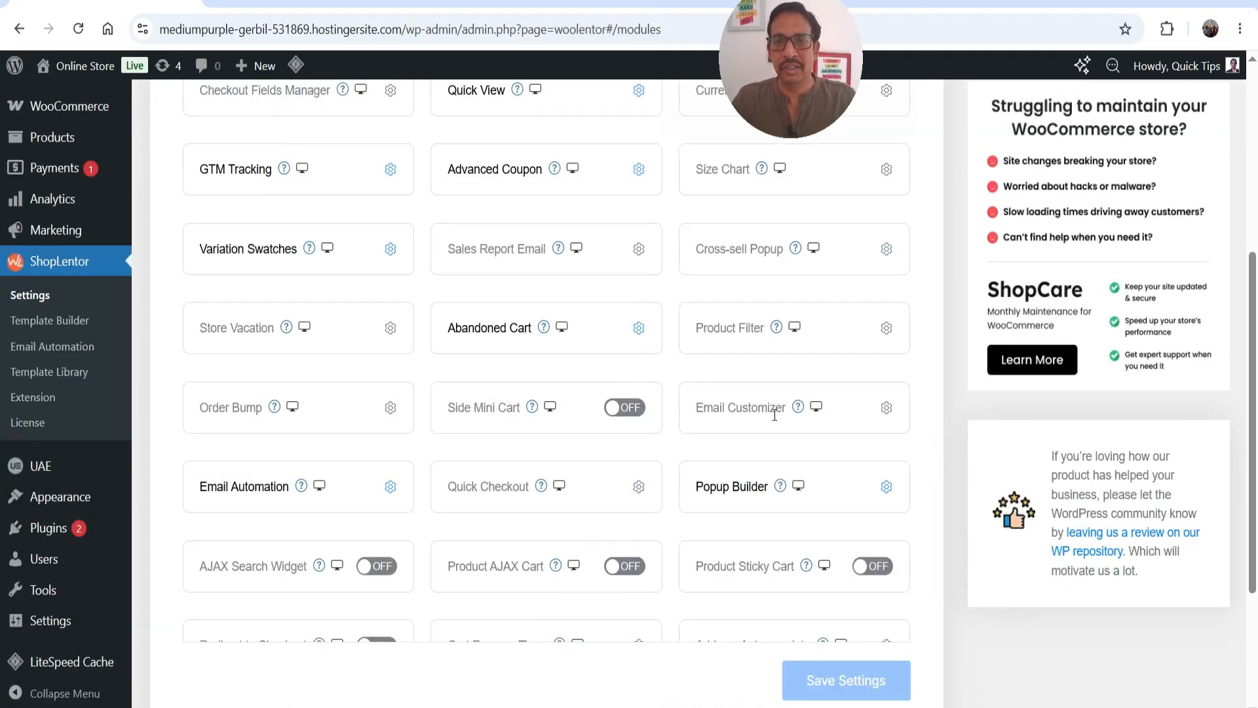
click(887, 407)
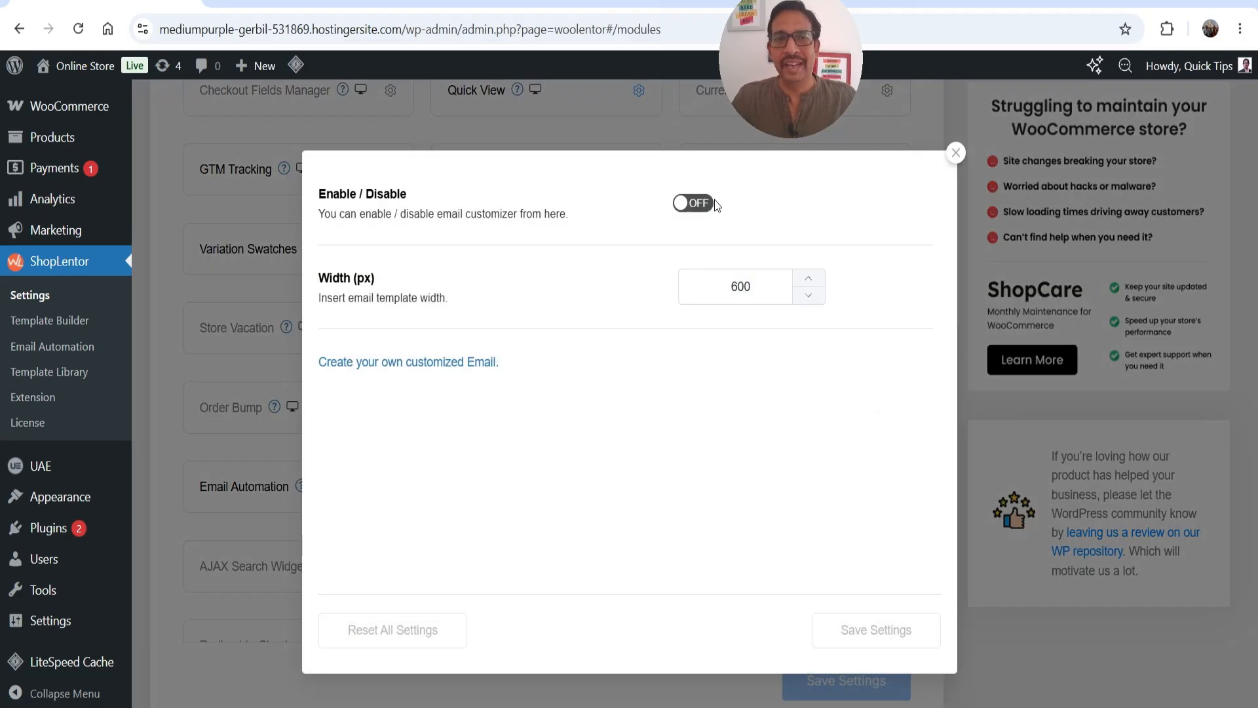
click(694, 205)
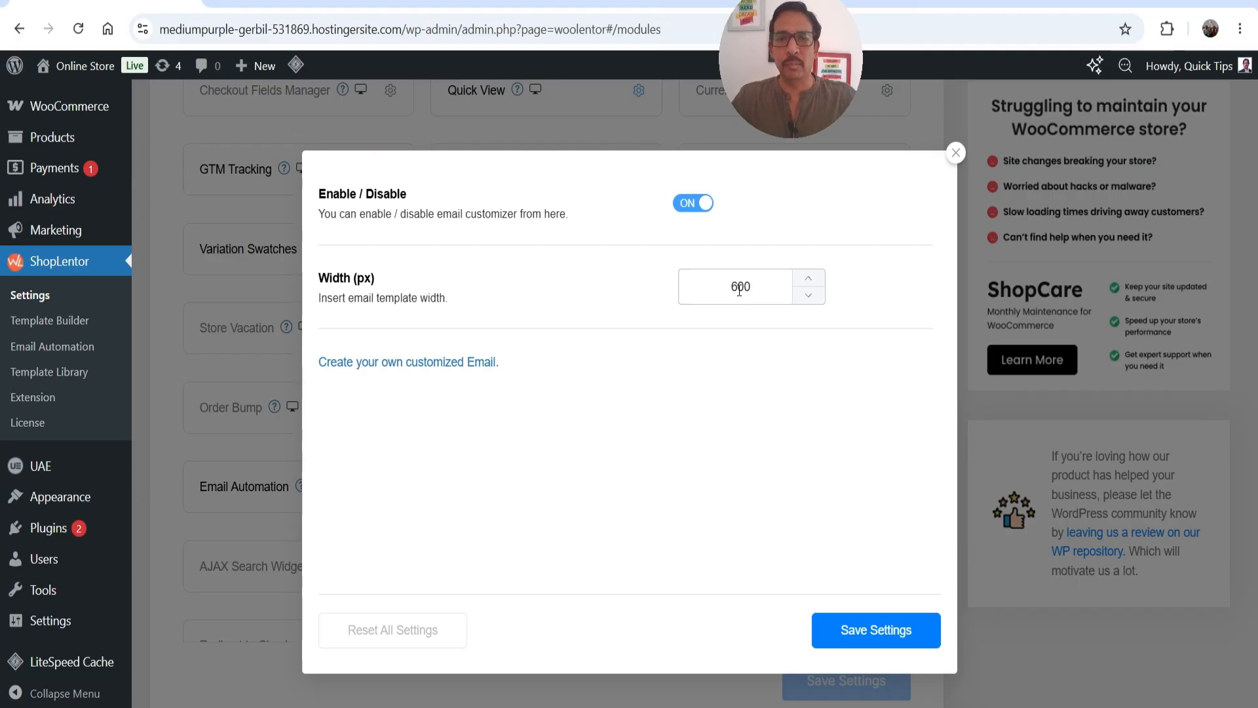
click(885, 645)
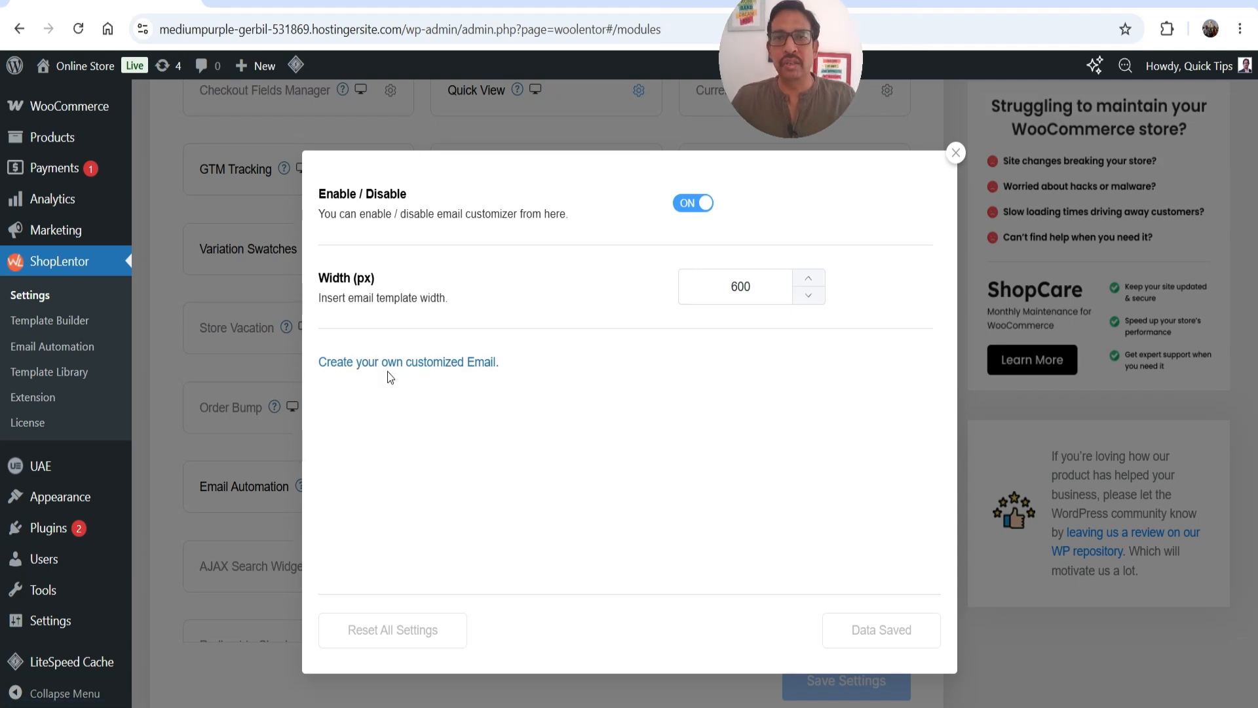
Step: Start a new customized email template in the Template Builder and name it "New Order customizwed template"
click(435, 365)
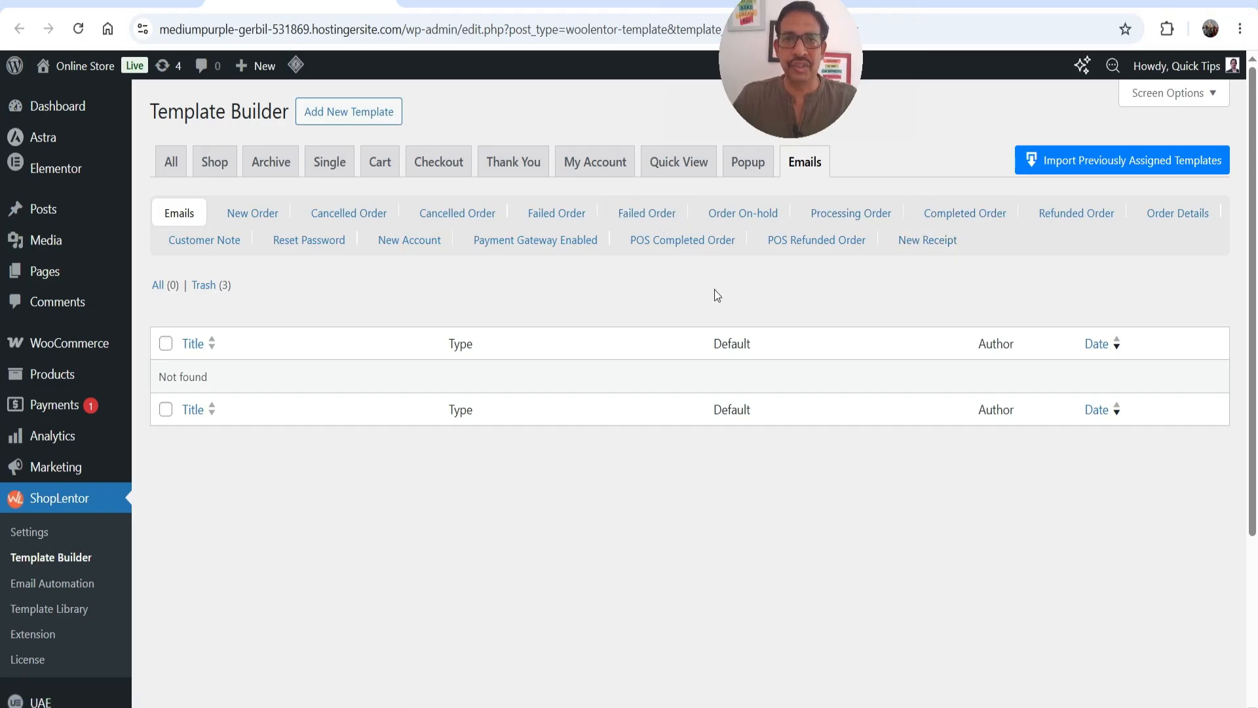
click(349, 115)
triple_click(510, 164)
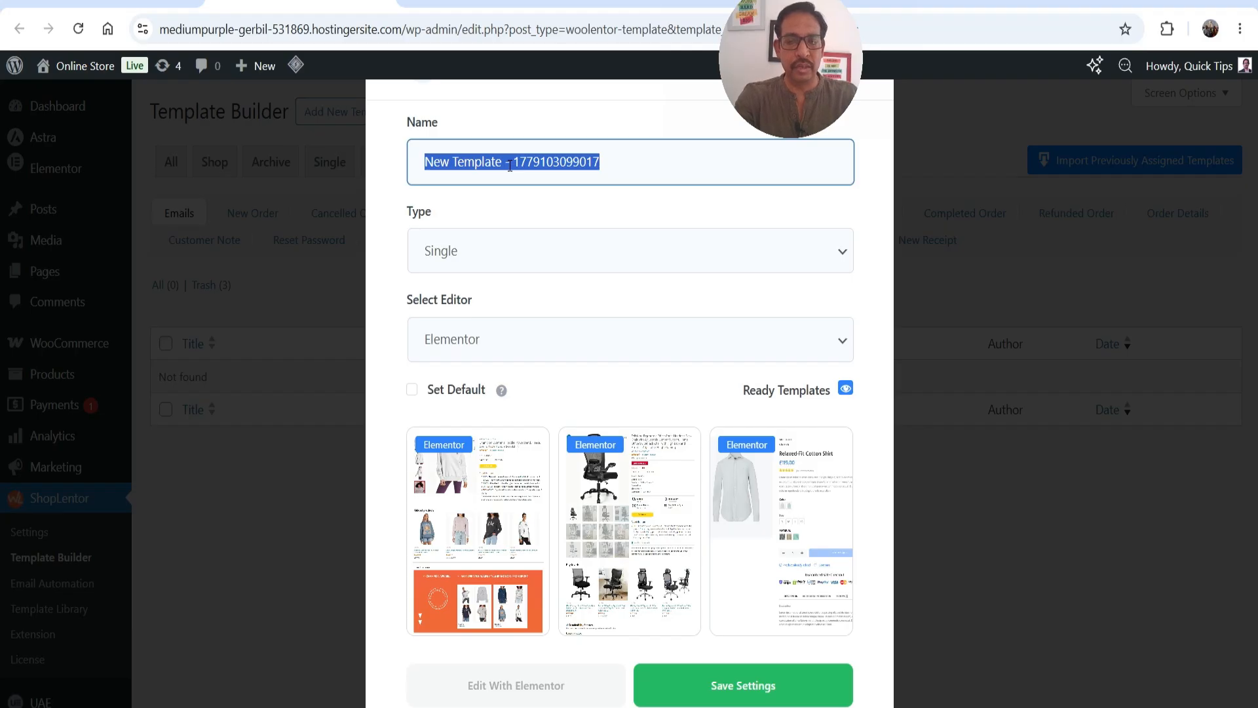
text(New Order customizwed templa)
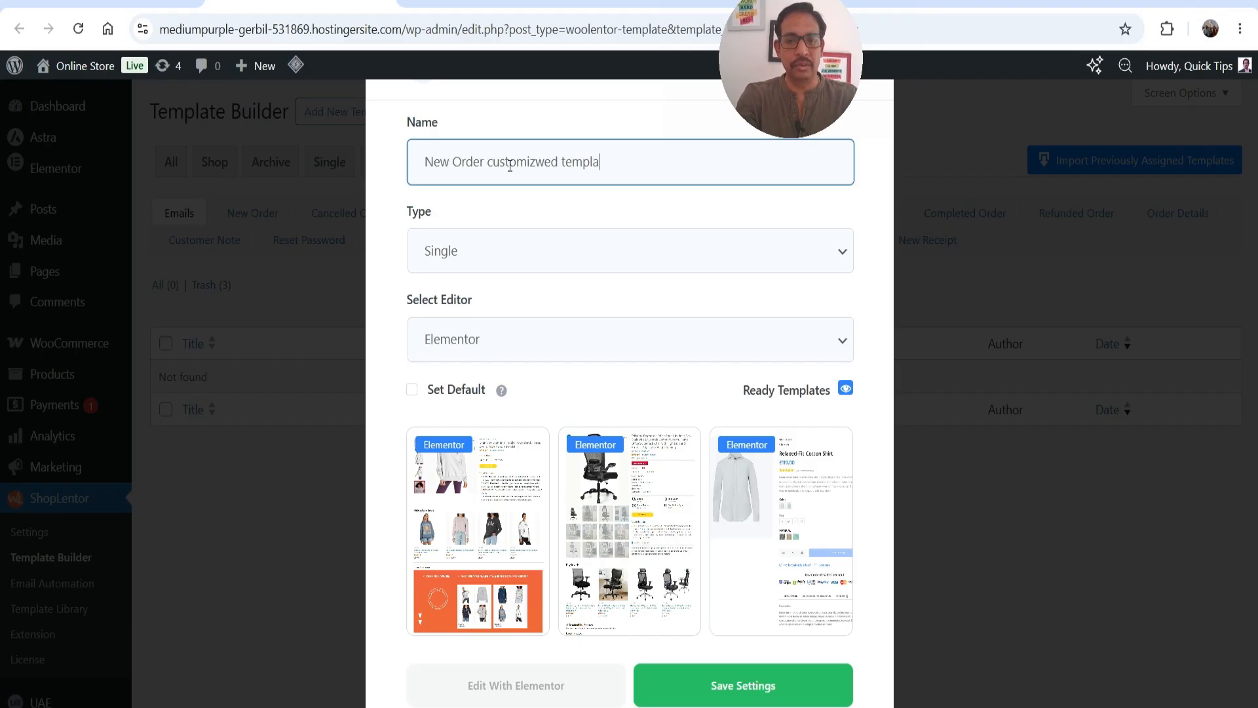
Step: Set the new template's type to Email New Order and its editor to Elementor
click(524, 253)
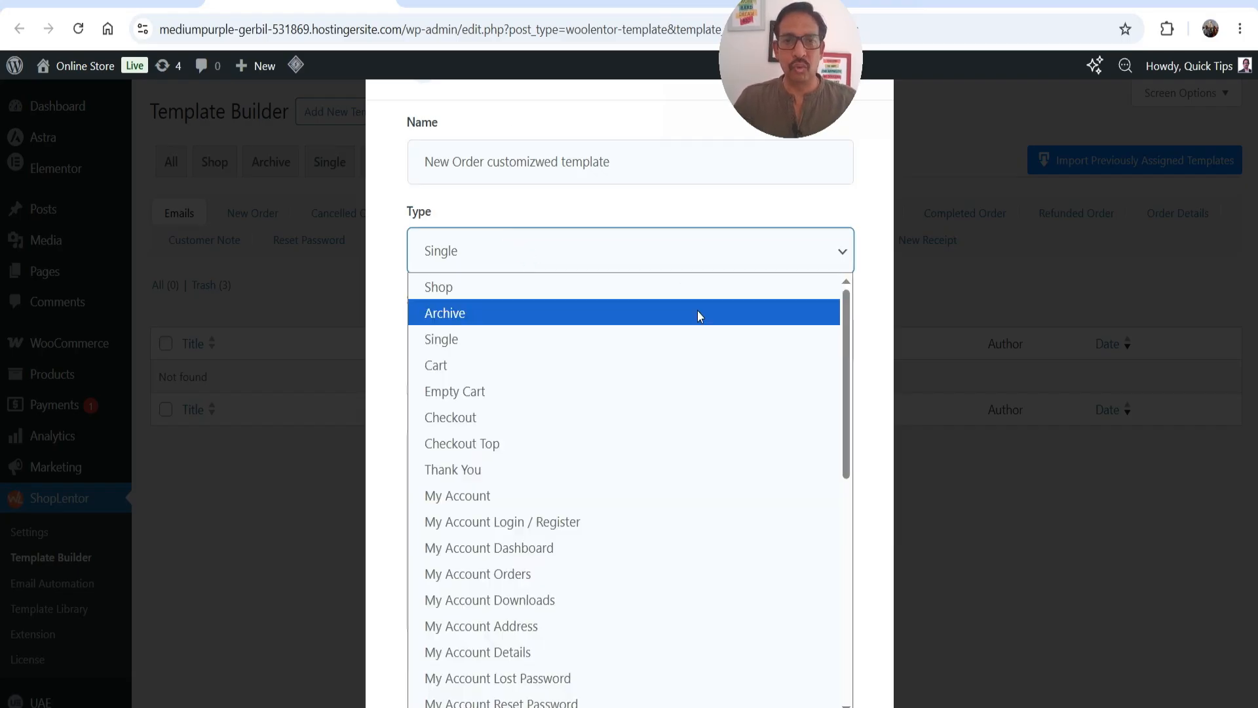
scroll(697, 312, down, 5)
scroll(694, 311, up, 1)
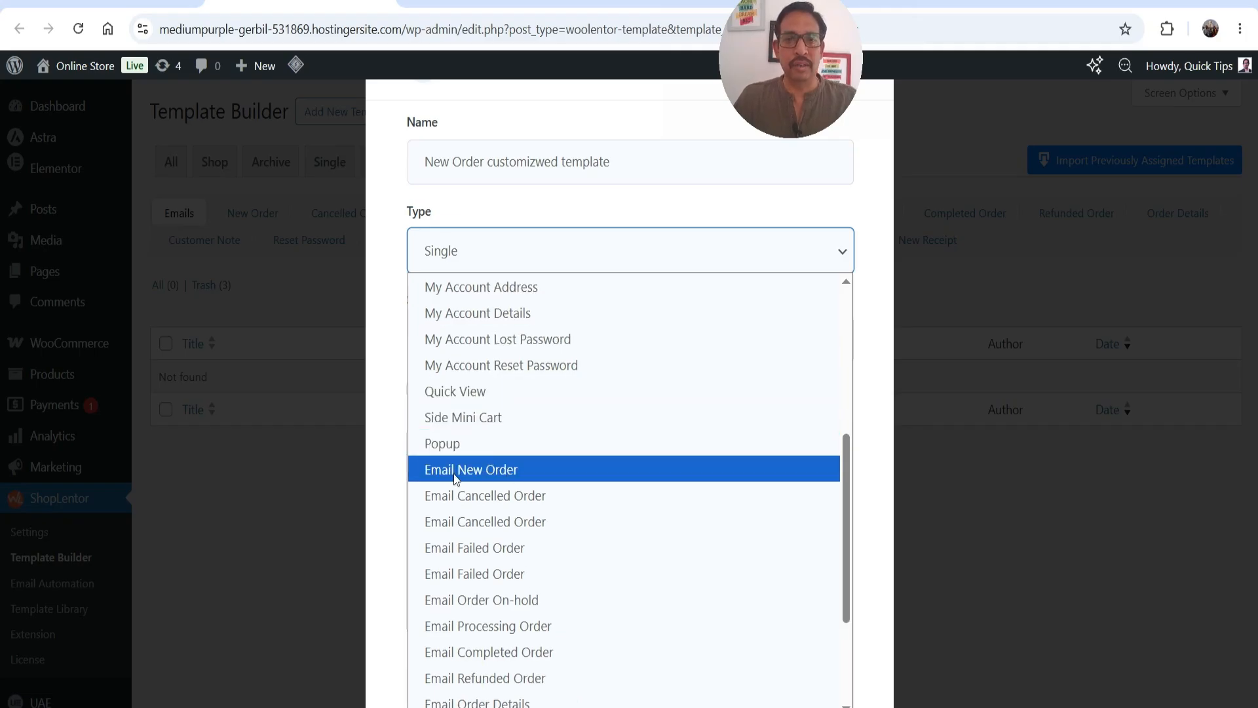
click(520, 470)
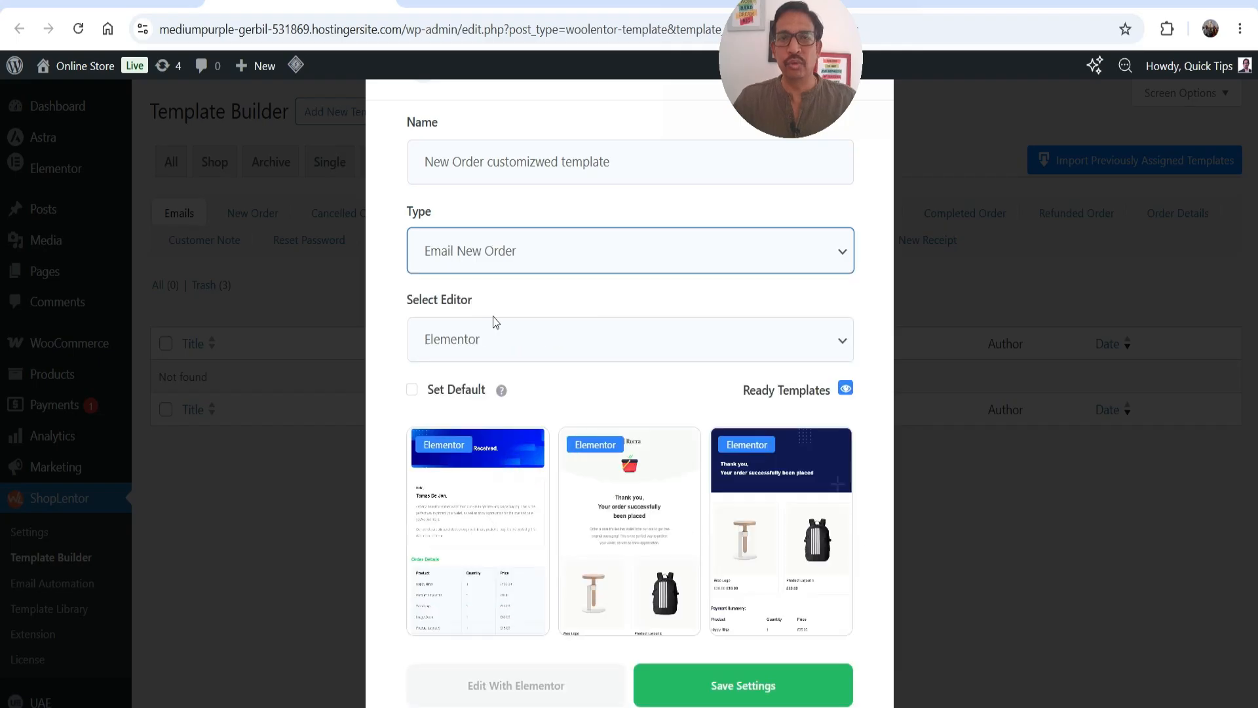
click(491, 342)
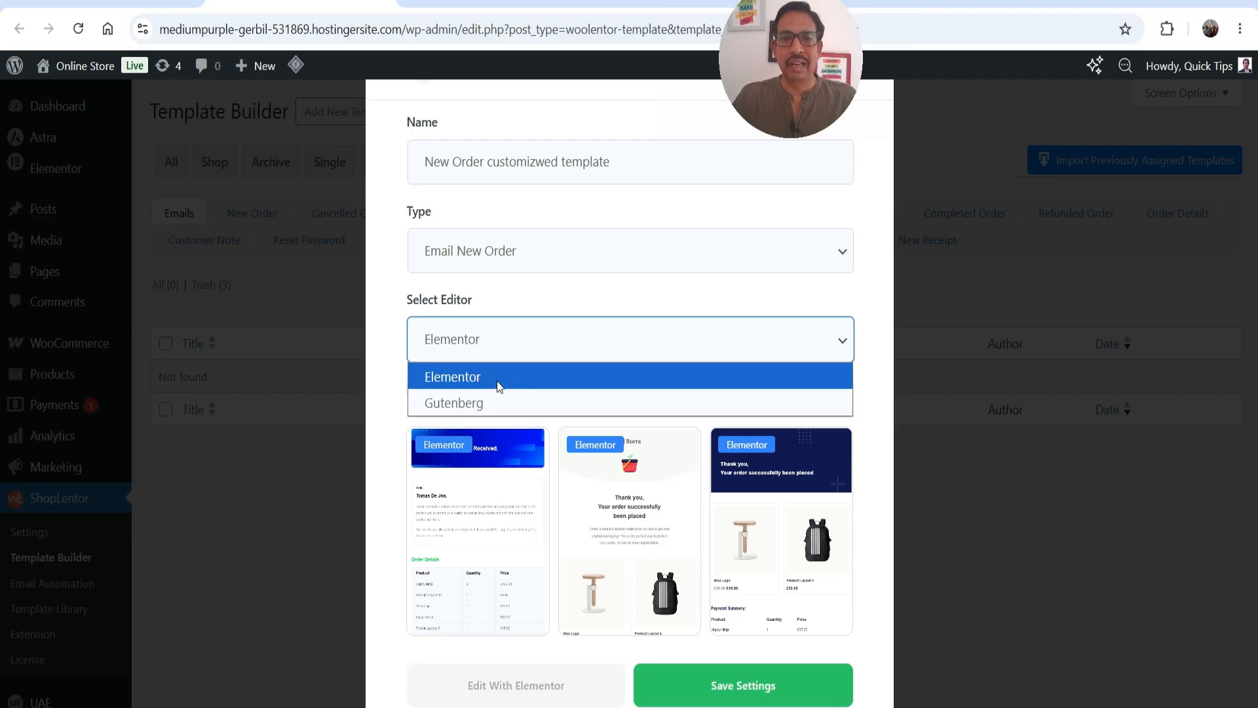
click(496, 378)
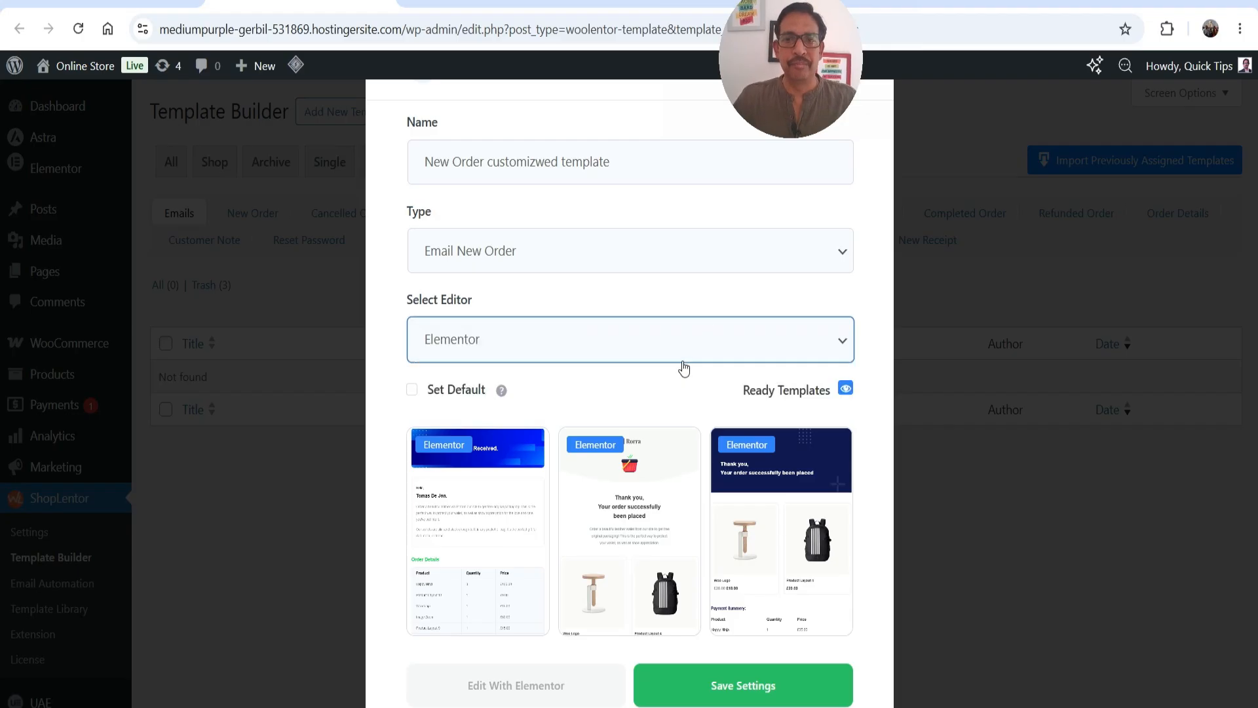
Step: Browse the ready-made templates, choose Email New Order Page Three and preview its full design
mouse_move(852, 532)
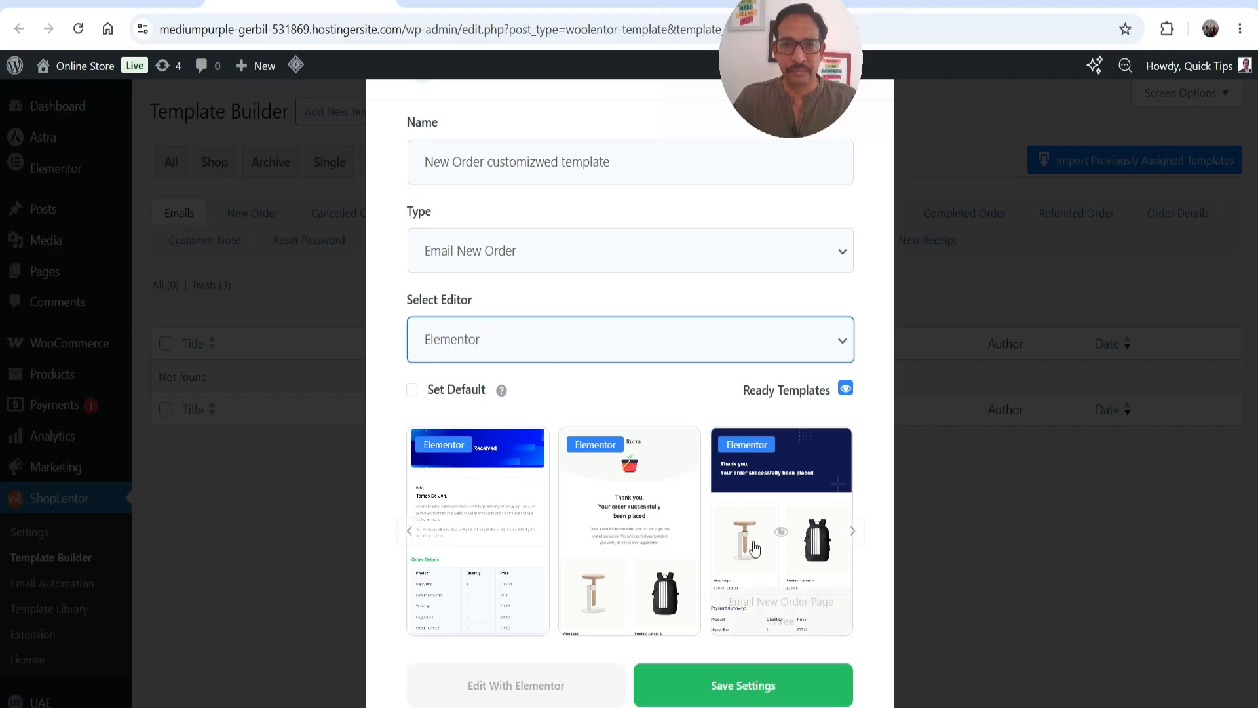
click(853, 532)
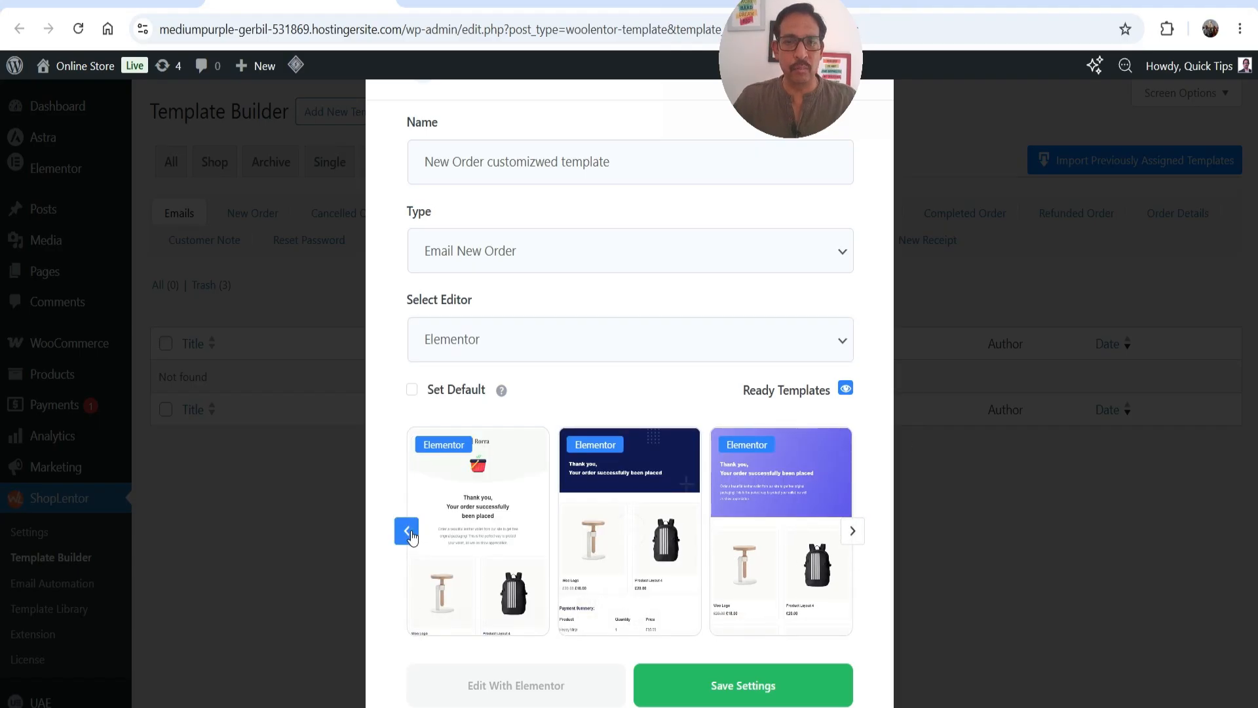
click(407, 531)
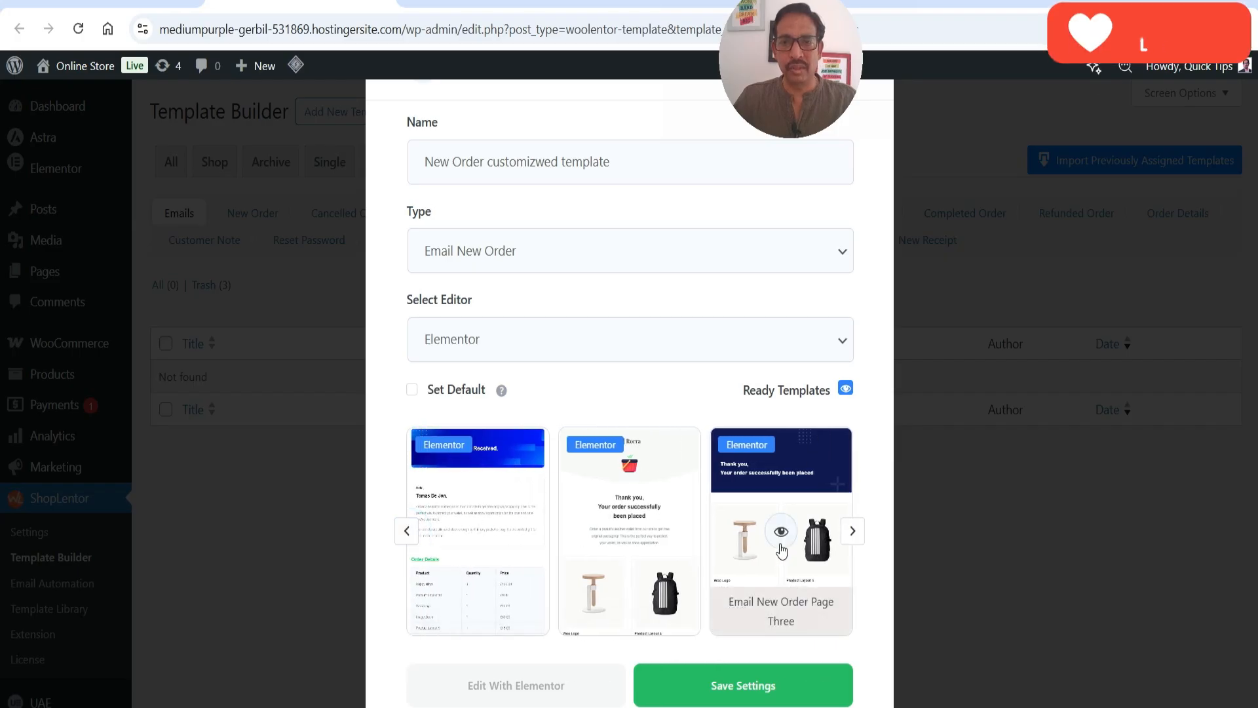
click(780, 537)
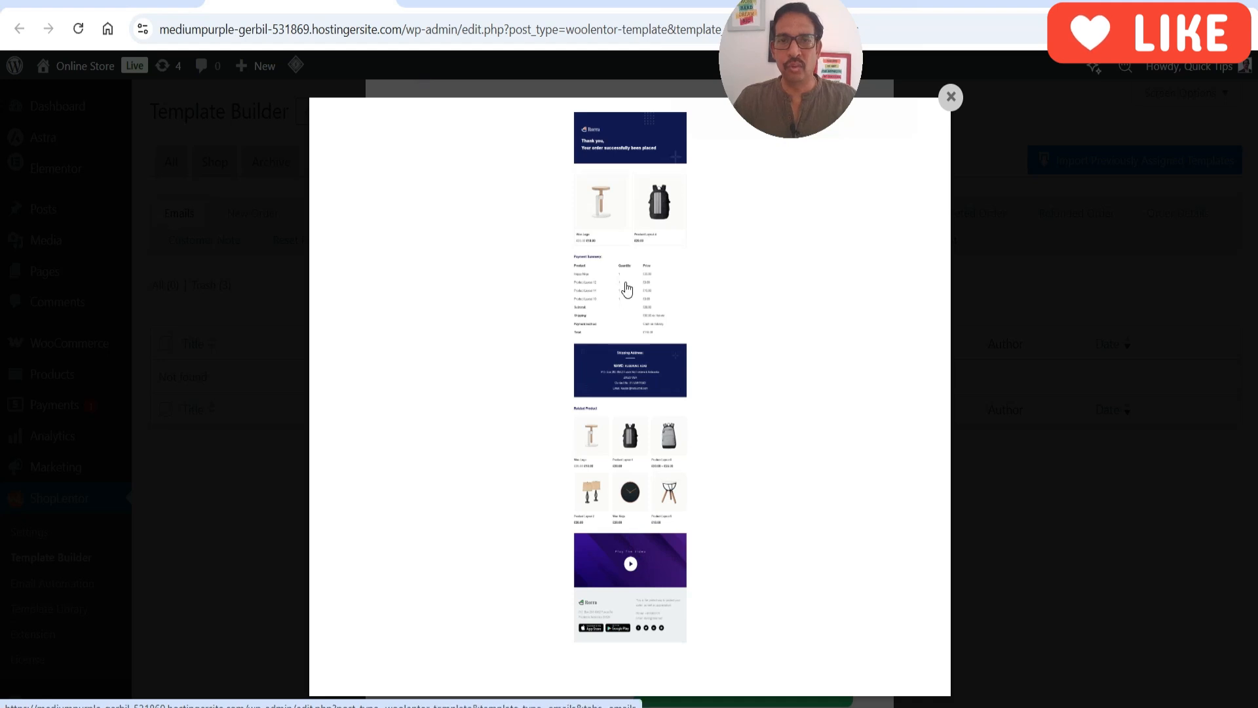
click(950, 98)
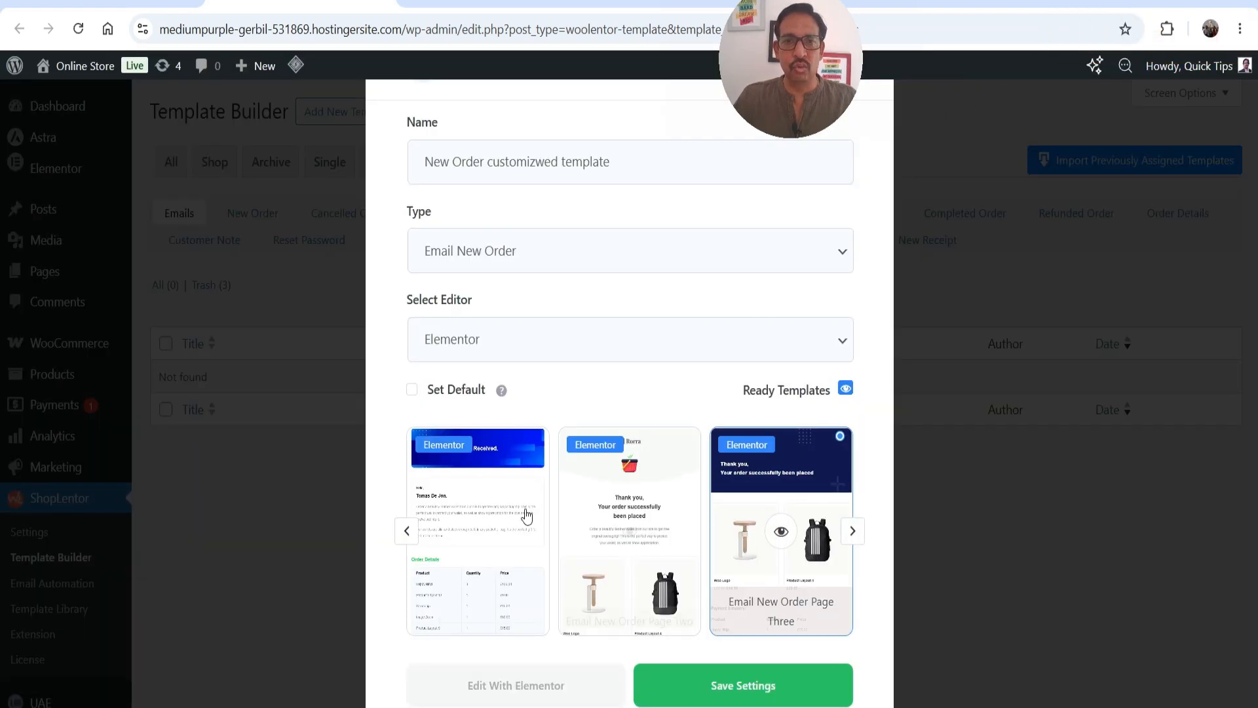
Step: Set the template as default, save its settings and open it for editing with Elementor
mouse_move(501, 396)
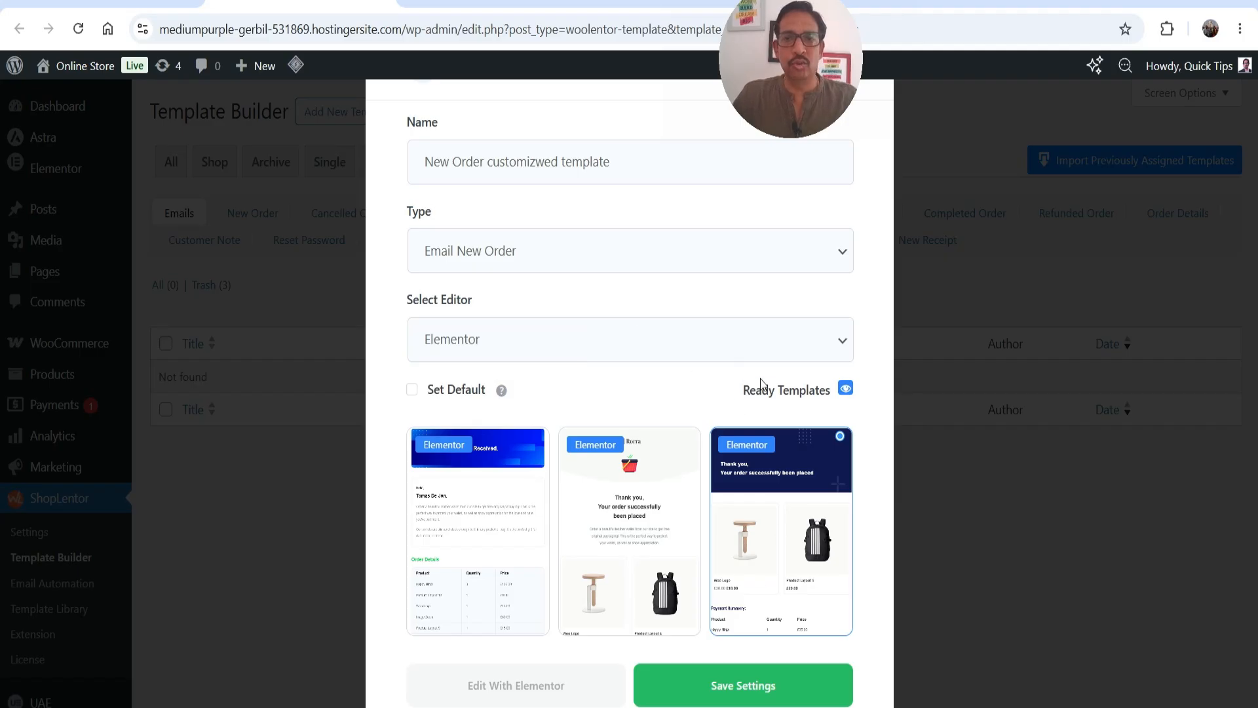
click(412, 389)
click(675, 685)
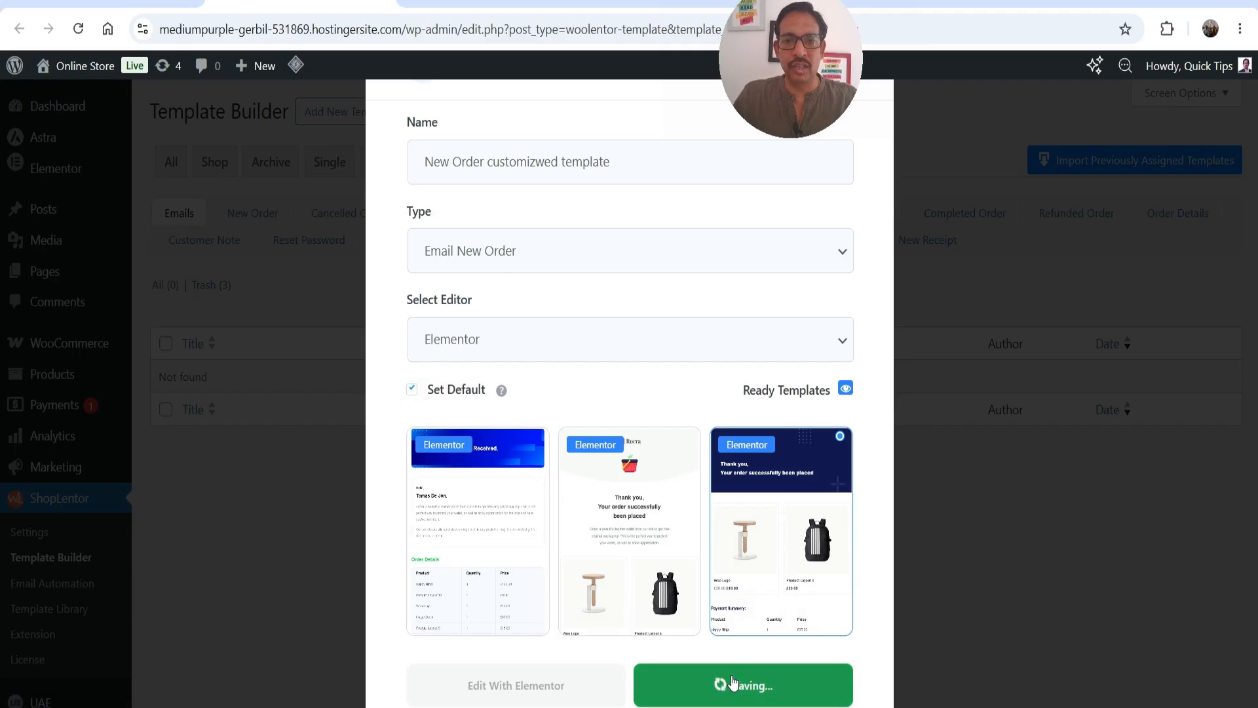
click(526, 688)
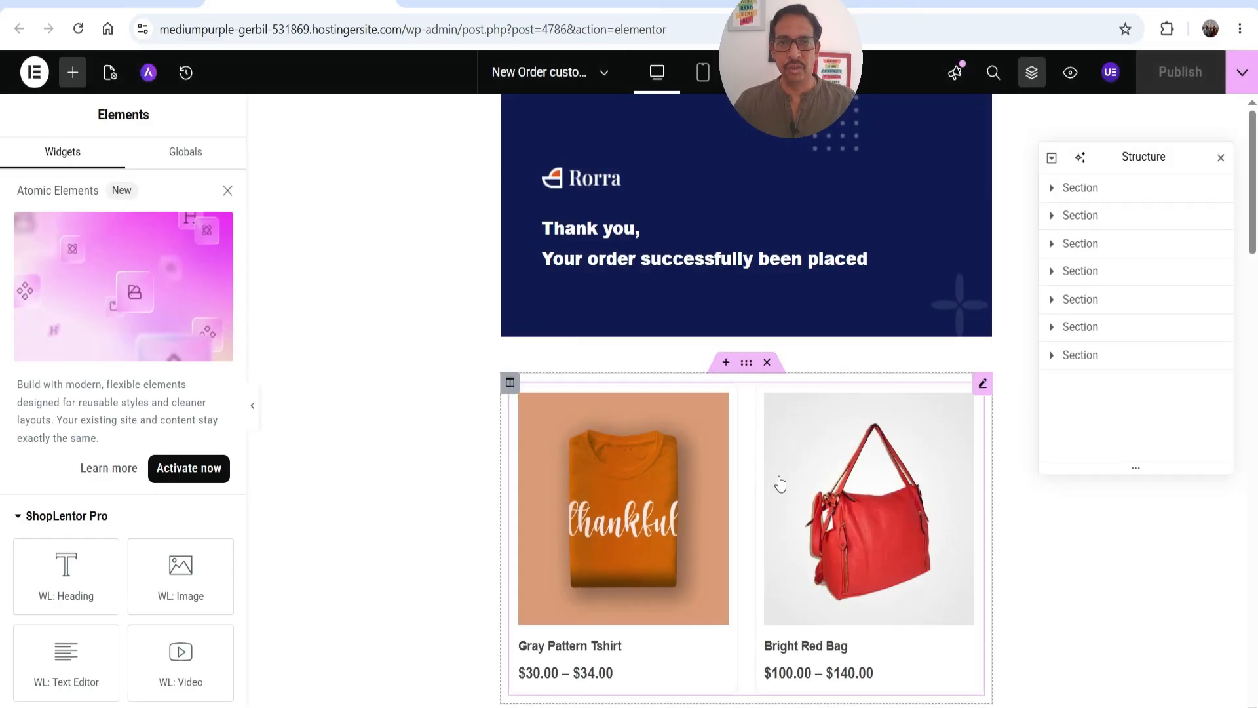
scroll(779, 483, down, 3)
scroll(744, 407, up, 3)
click(617, 186)
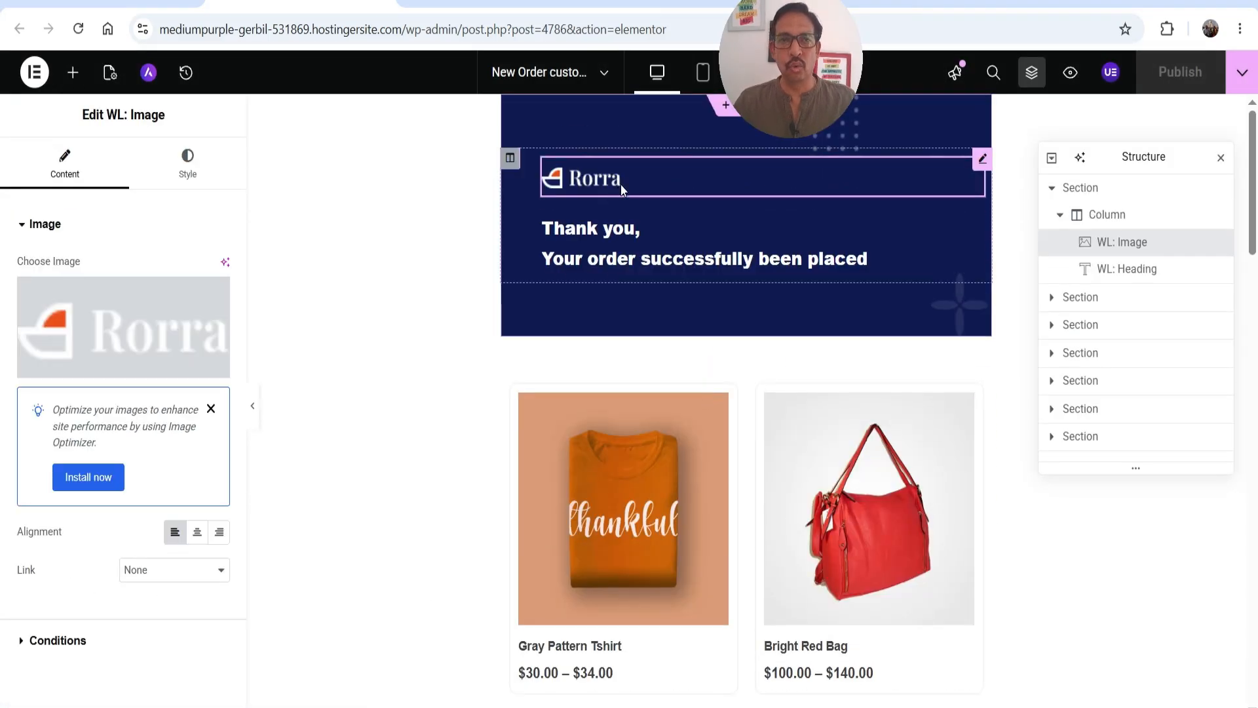
click(129, 307)
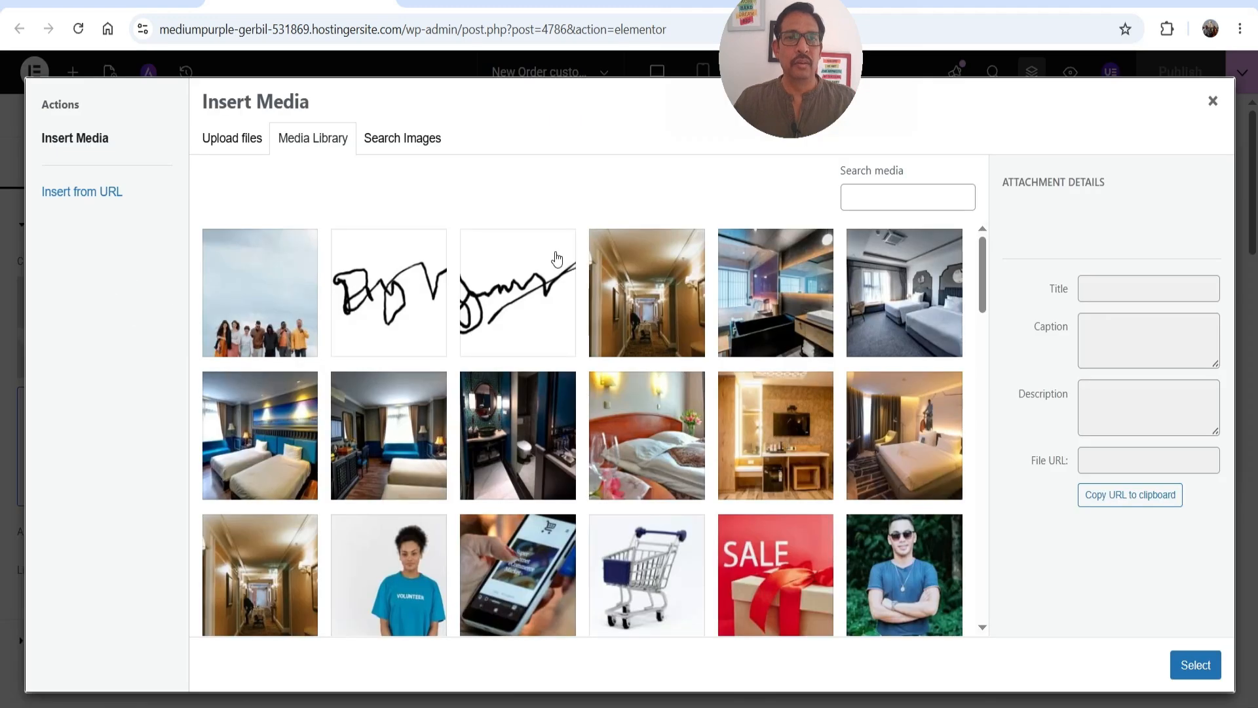
scroll(638, 401, down, 10)
scroll(639, 401, down, 10)
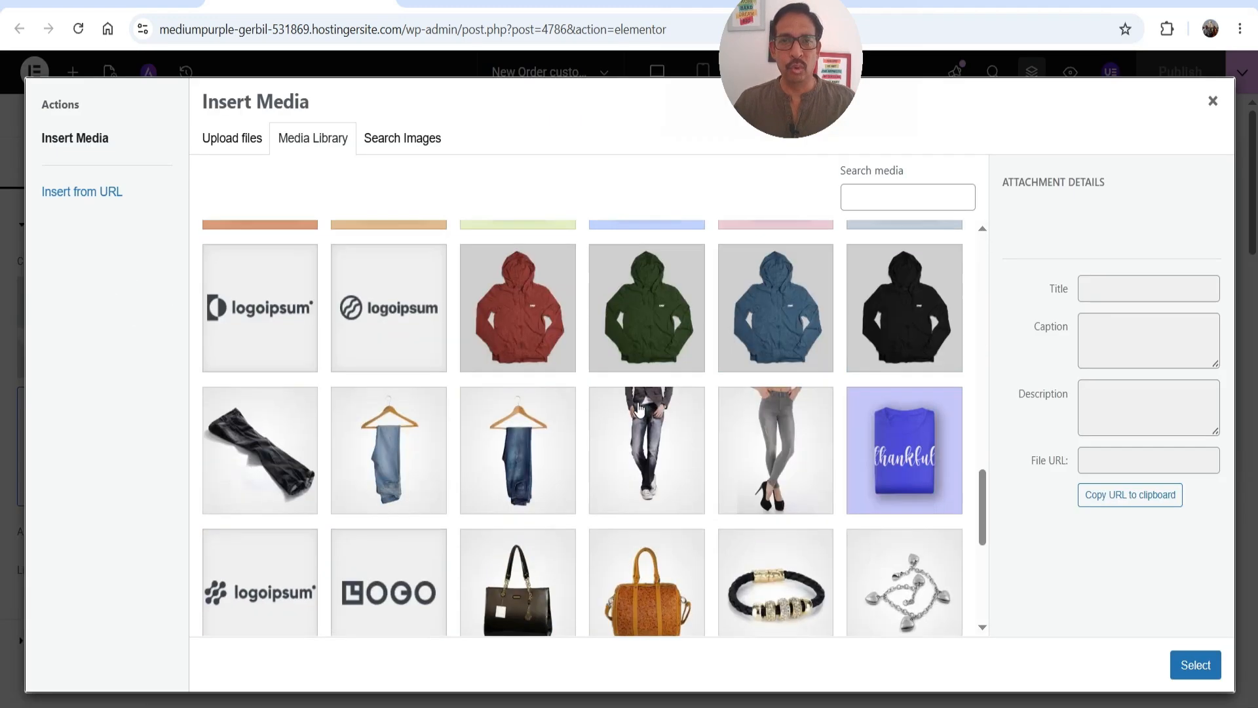
scroll(639, 410, up, 4)
scroll(646, 420, down, 5)
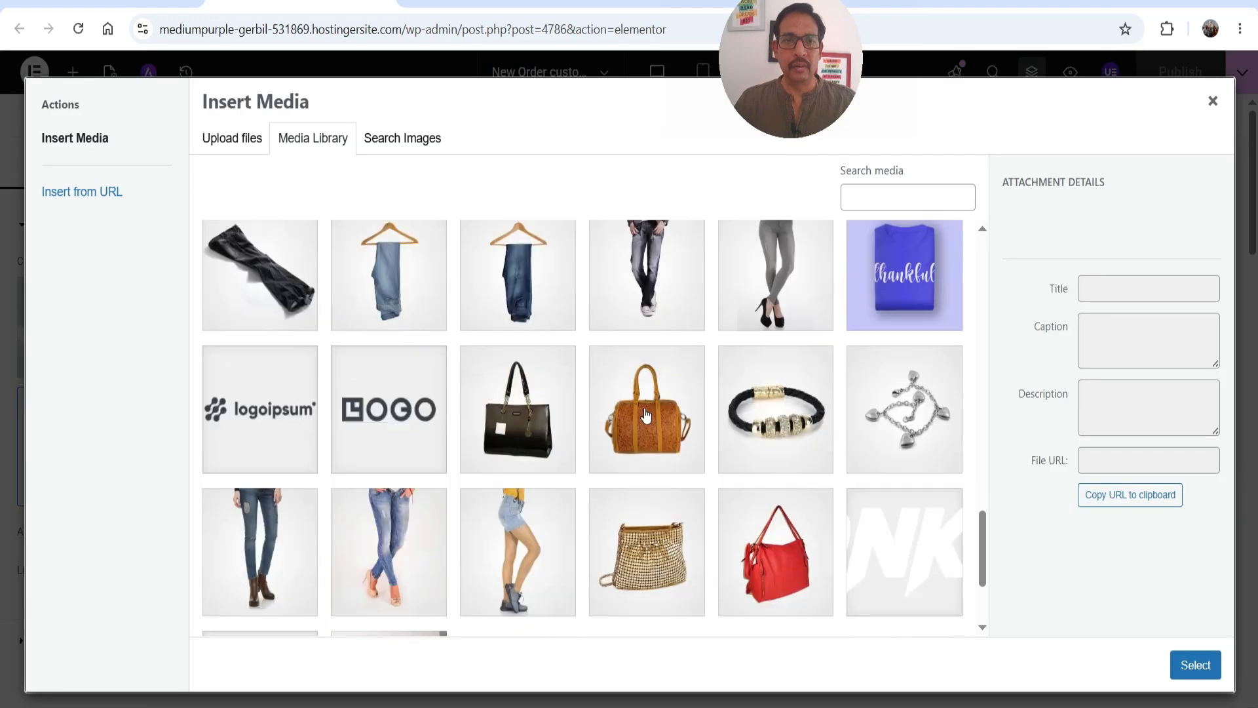
click(904, 396)
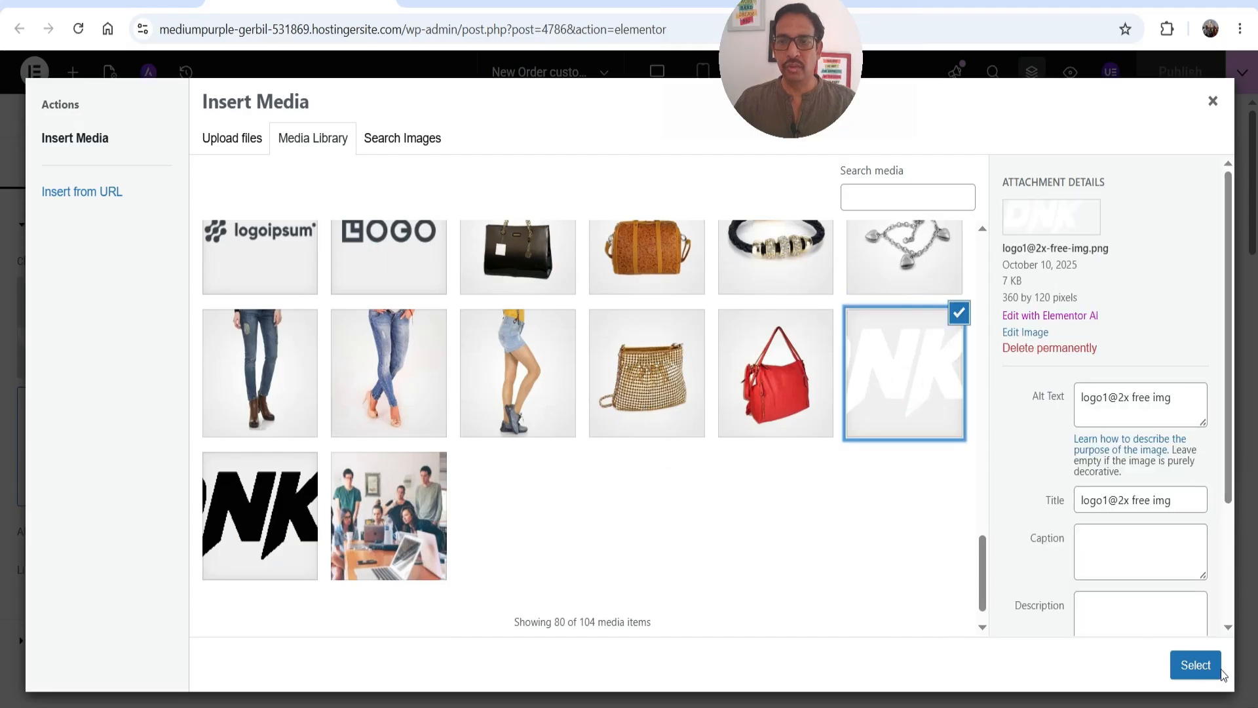
click(1186, 663)
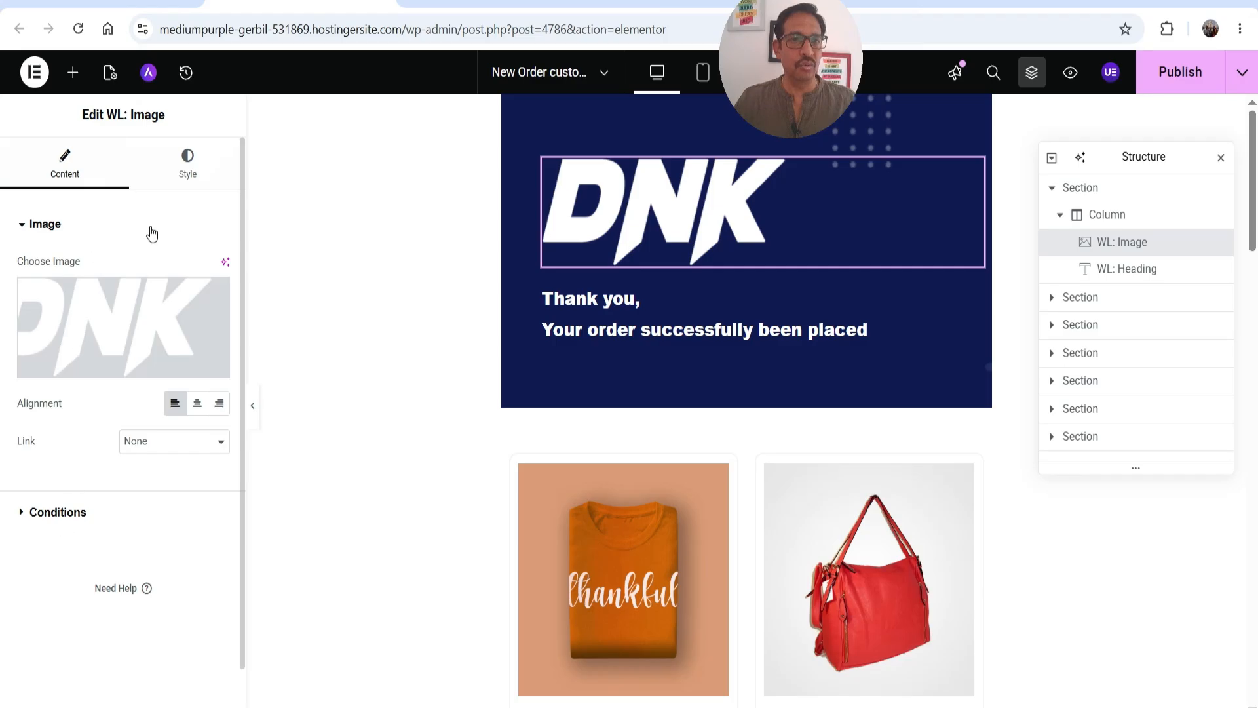
Step: Set the header logo's width to 200 px
click(188, 163)
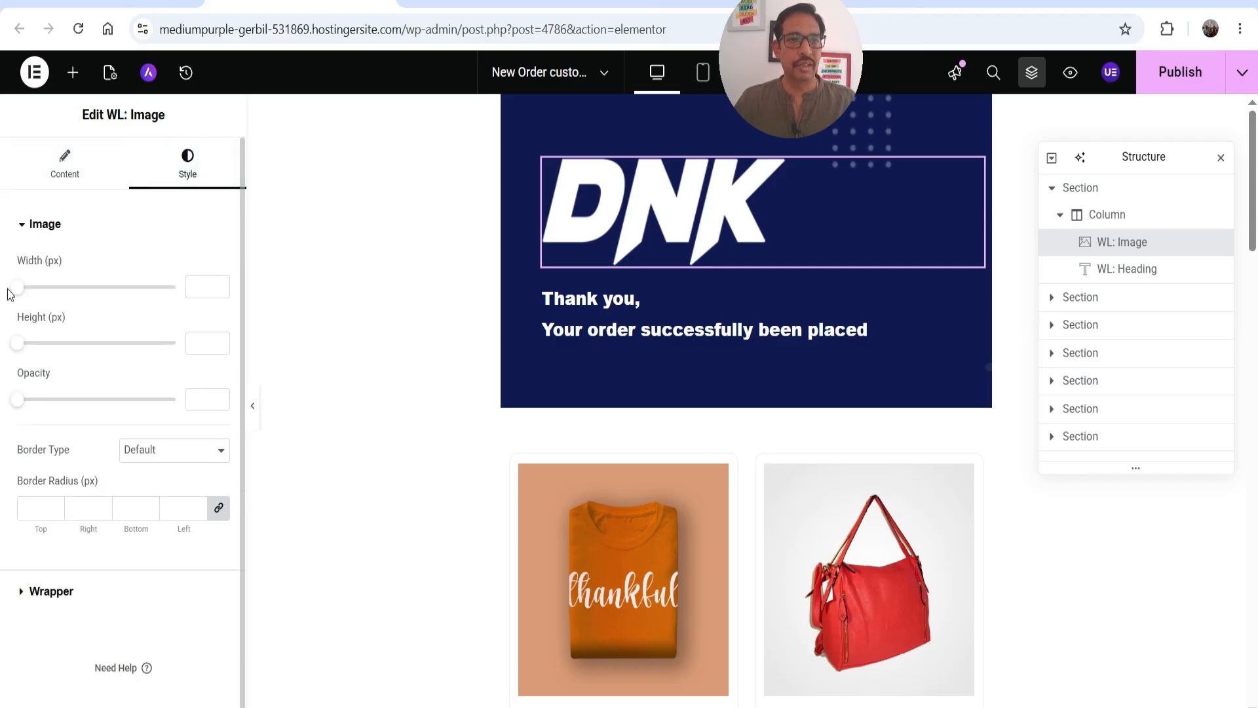
drag(19, 292, 44, 299)
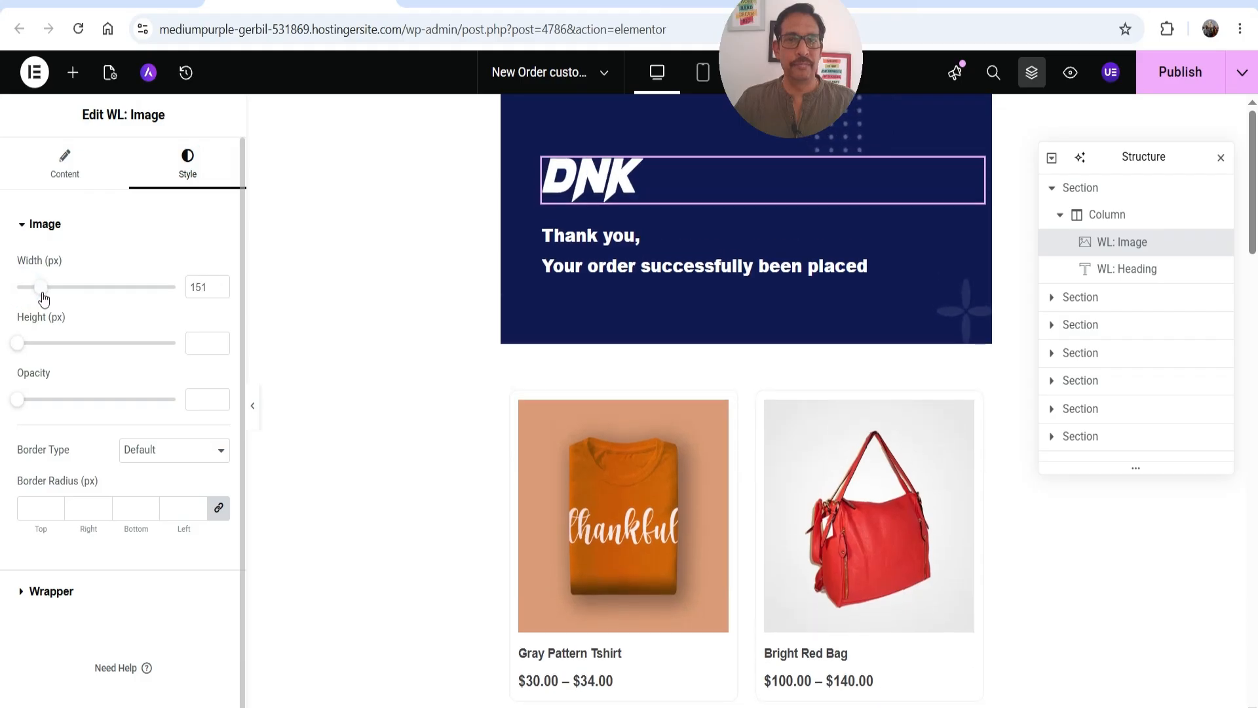
double_click(208, 292)
text(200)
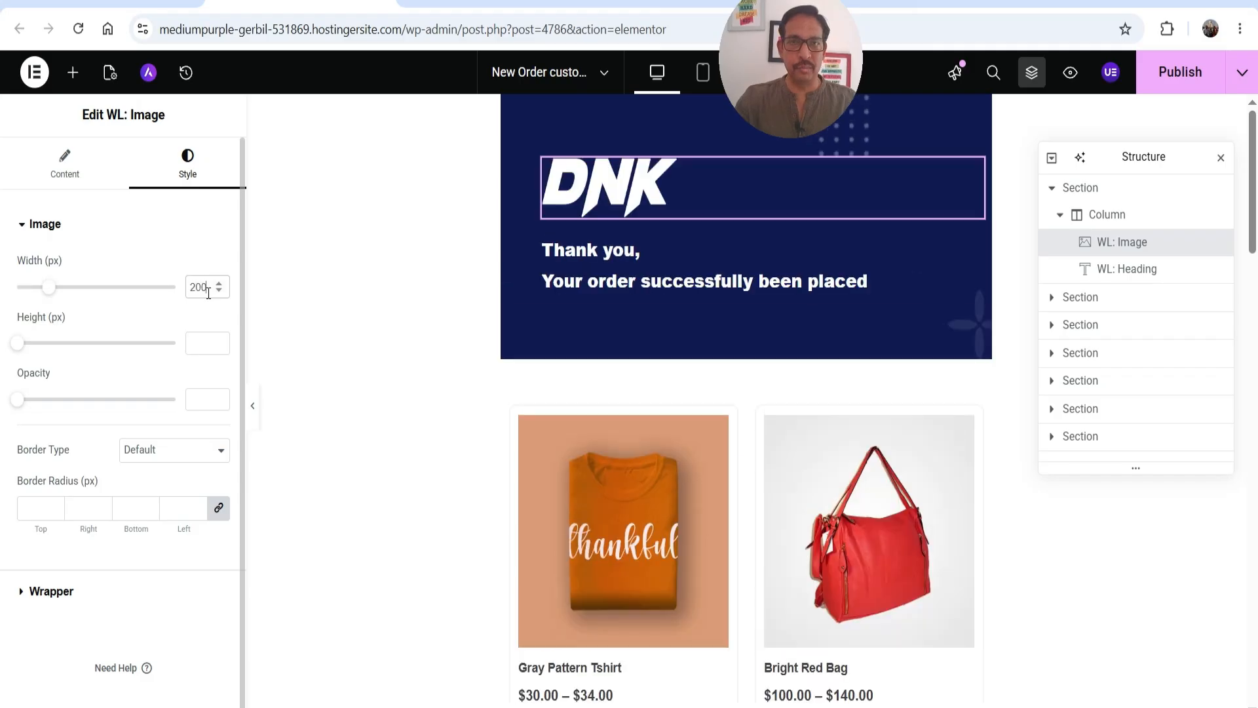
Step: Reword the second line of the header heading to "Your order has been successfully placed"
click(671, 272)
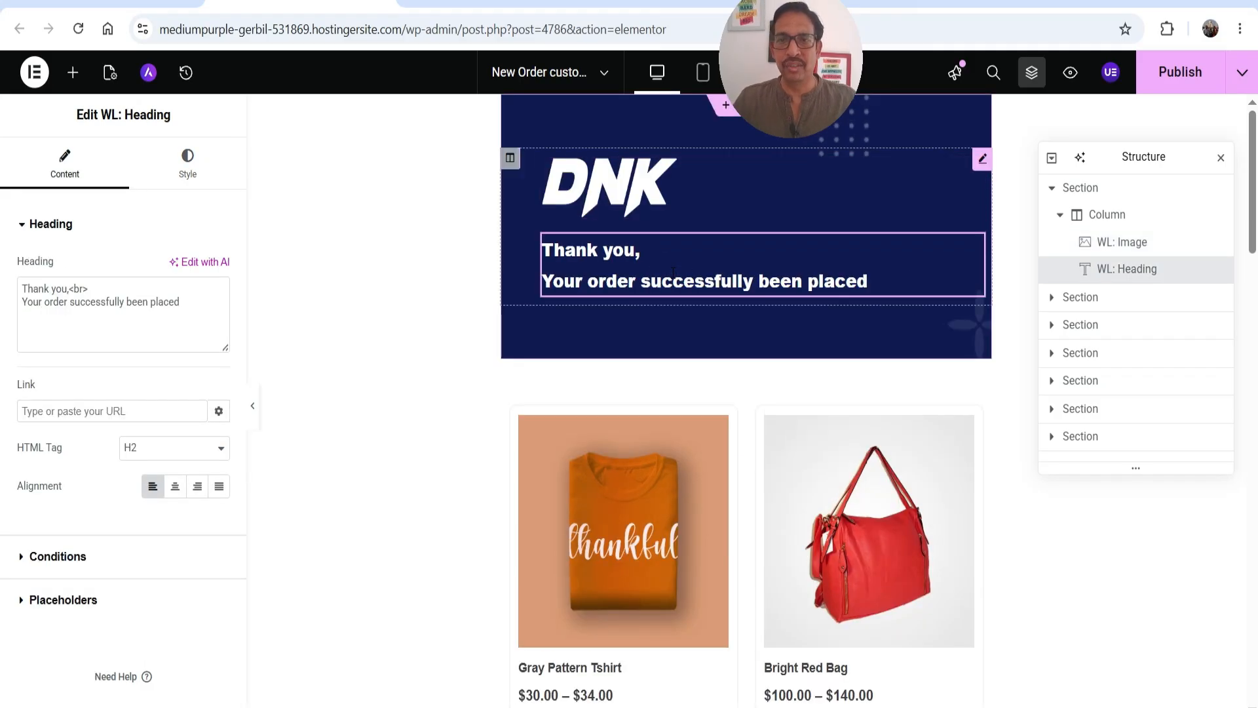
drag(69, 301, 218, 299)
text(has been)
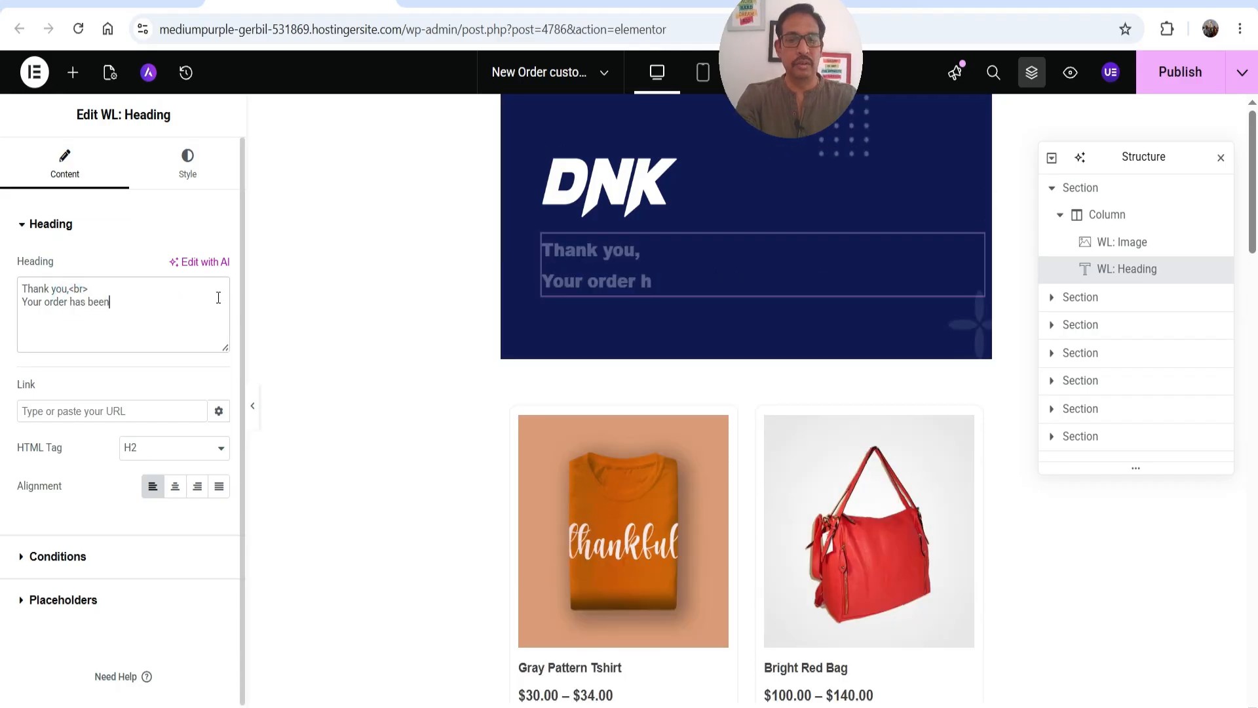
text( successfully placed)
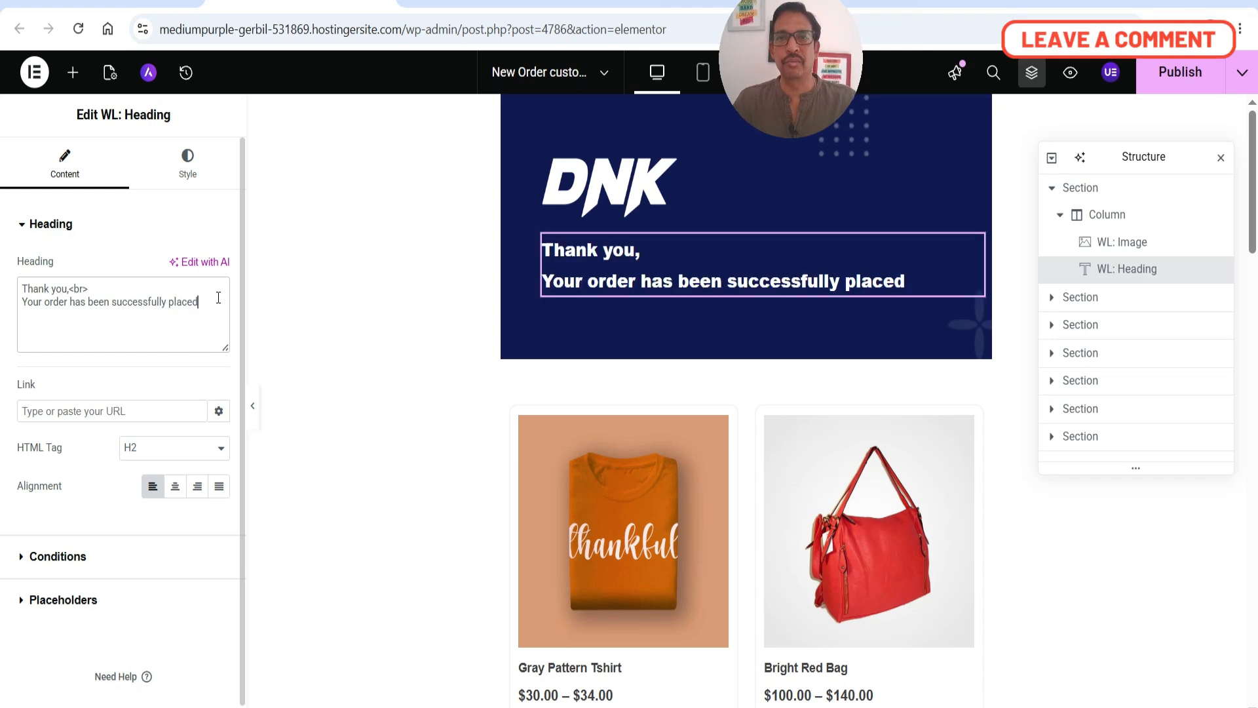
Step: Set the product grid below the header to 3 columns and 3 products
scroll(393, 314, down, 3)
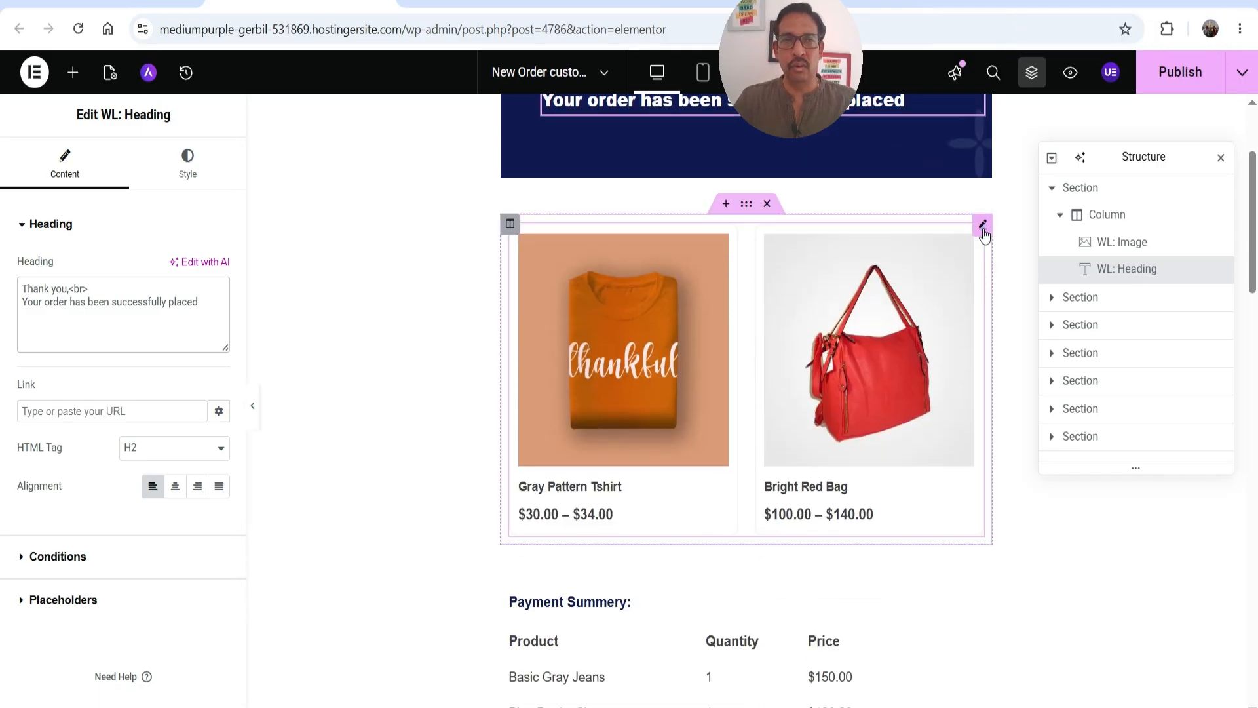
click(983, 226)
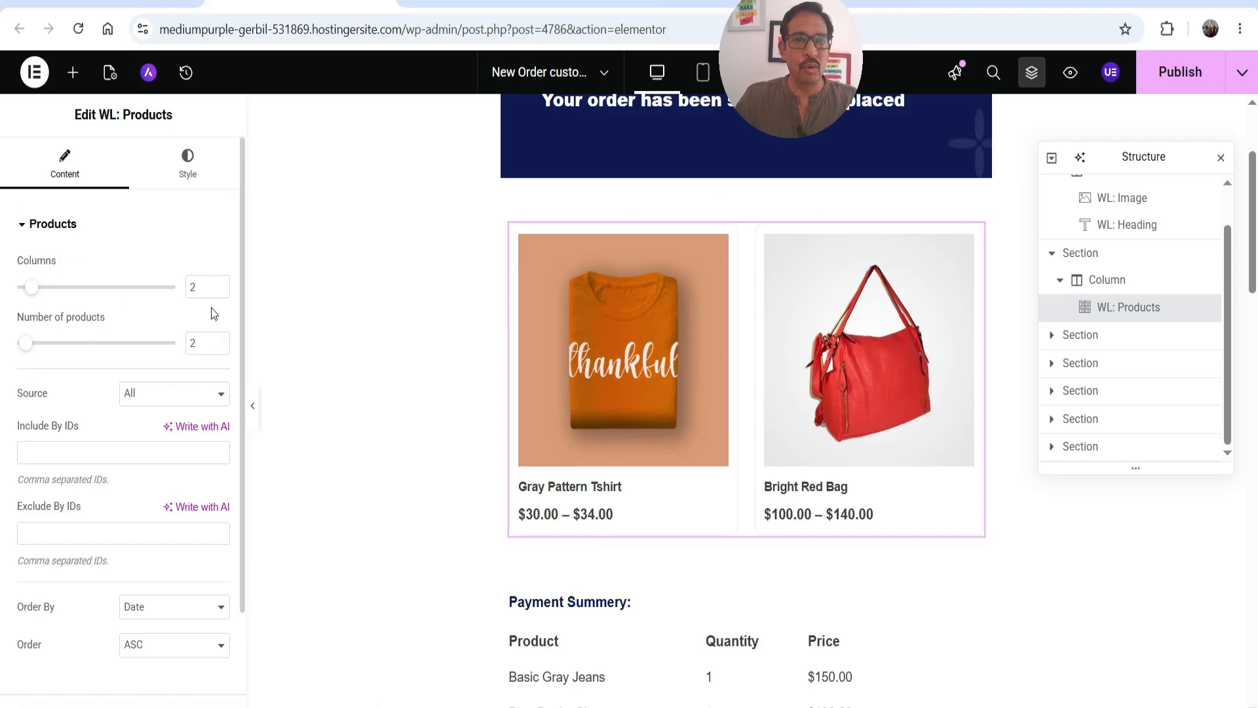
click(219, 285)
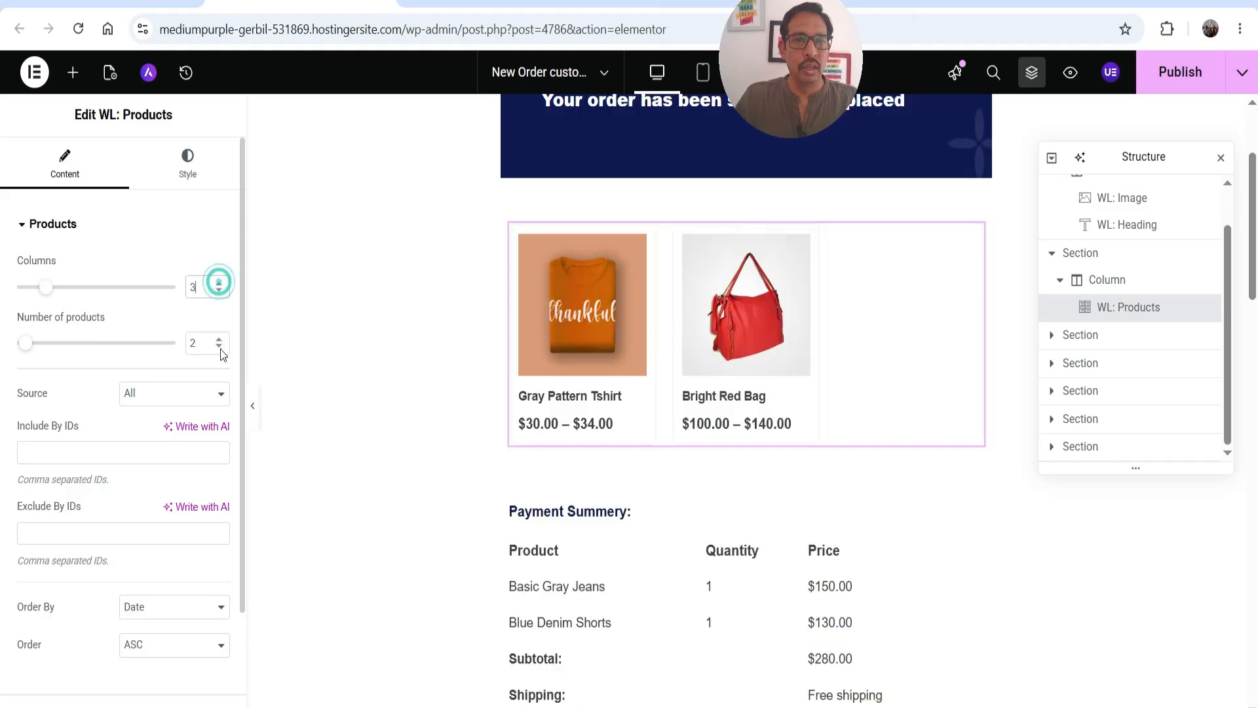
click(219, 341)
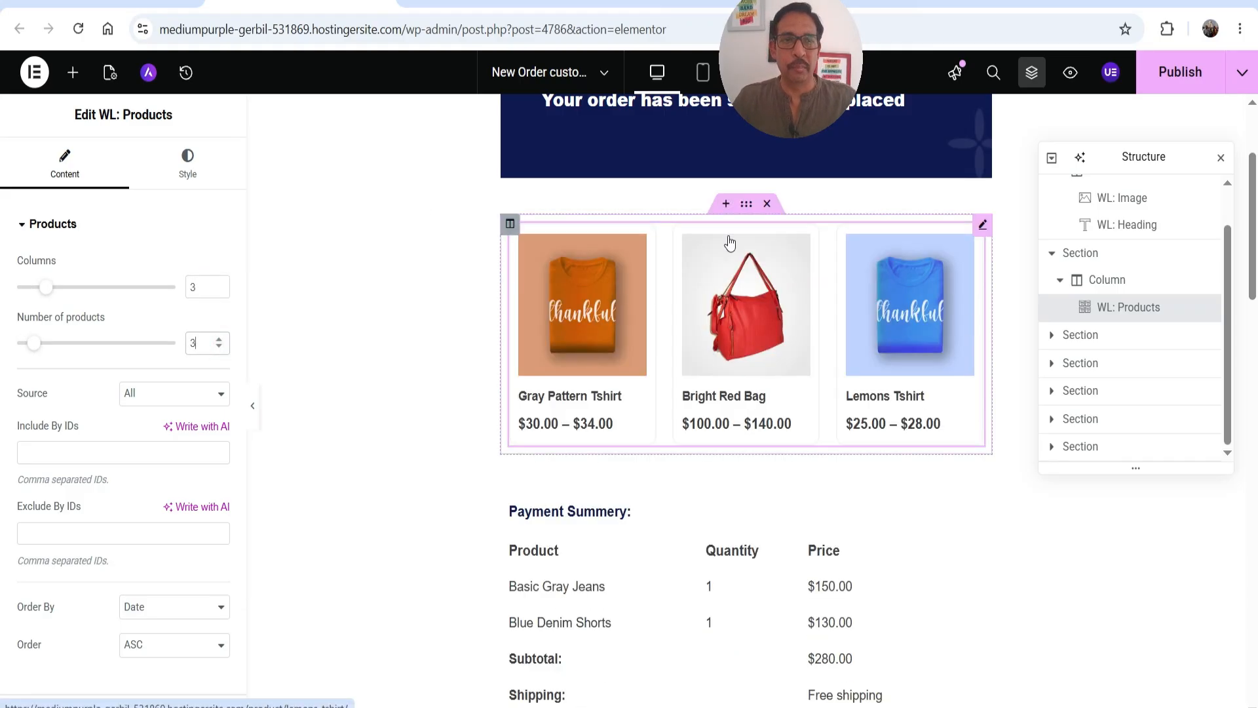
Step: Change the product grid's source to Latest
scroll(96, 410, down, 1)
click(167, 303)
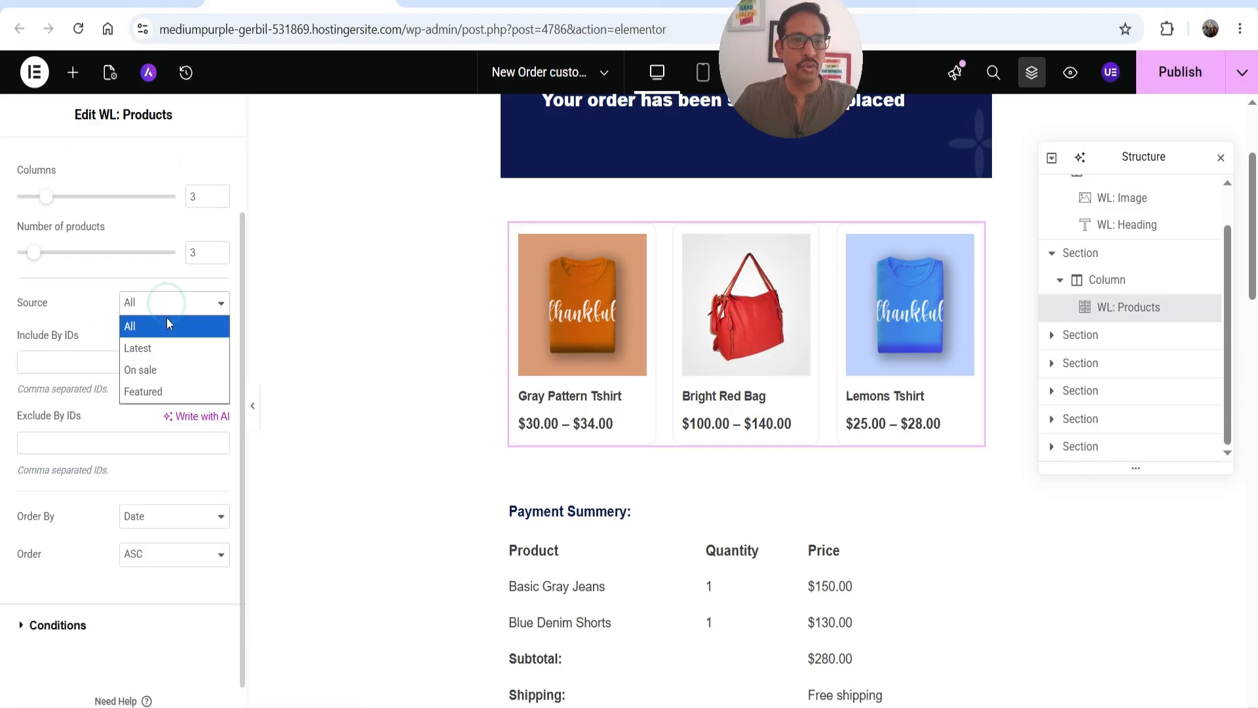
click(172, 348)
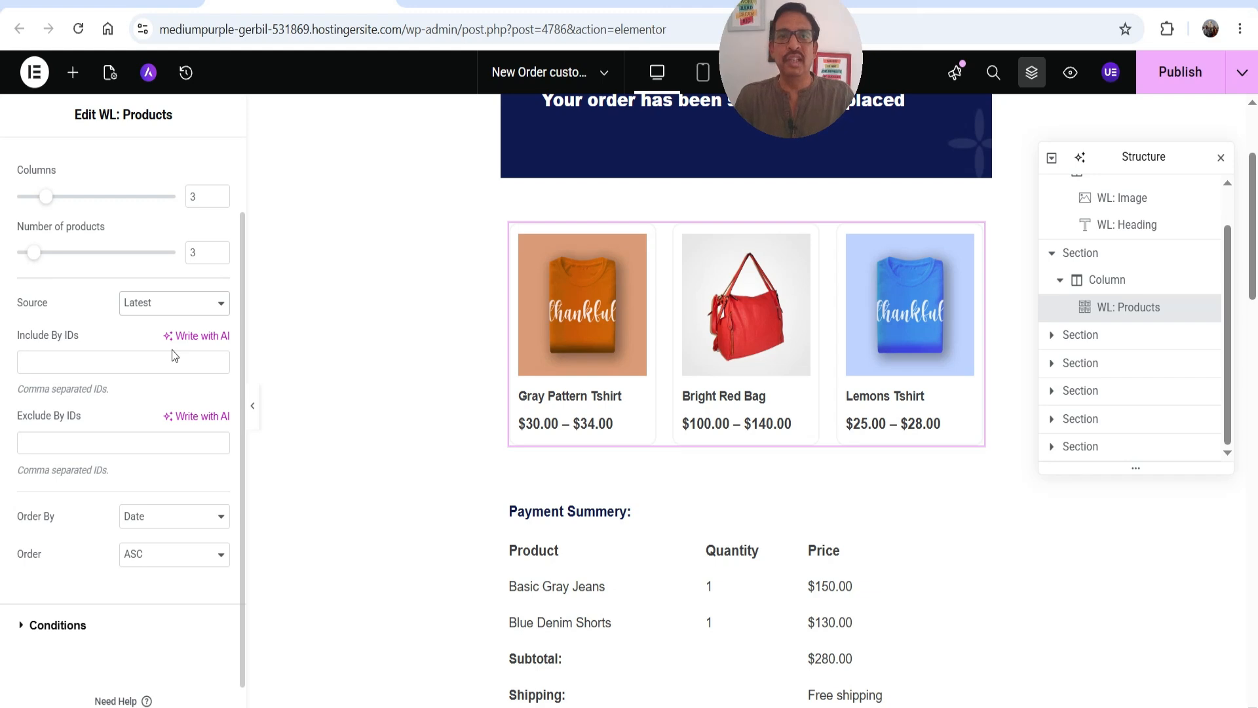
click(97, 340)
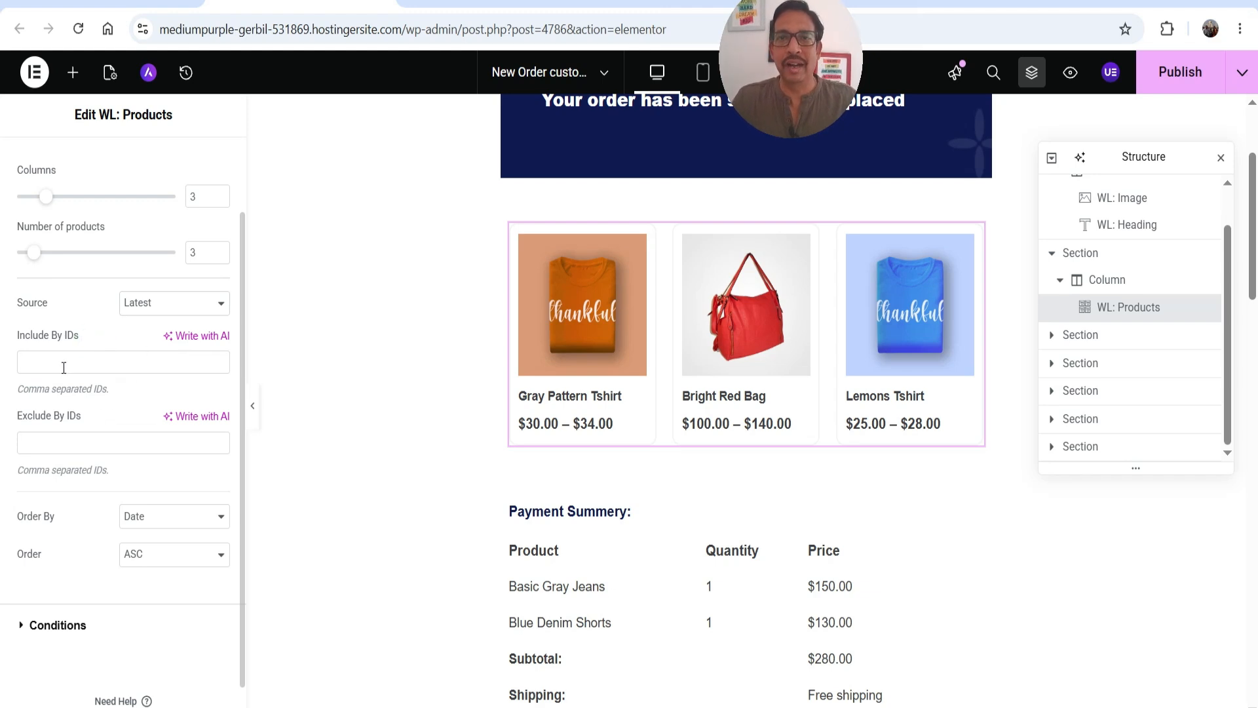
Step: Review the product grid's sorting options, keeping it ordered by Date in ASC order
scroll(65, 396, down, 1)
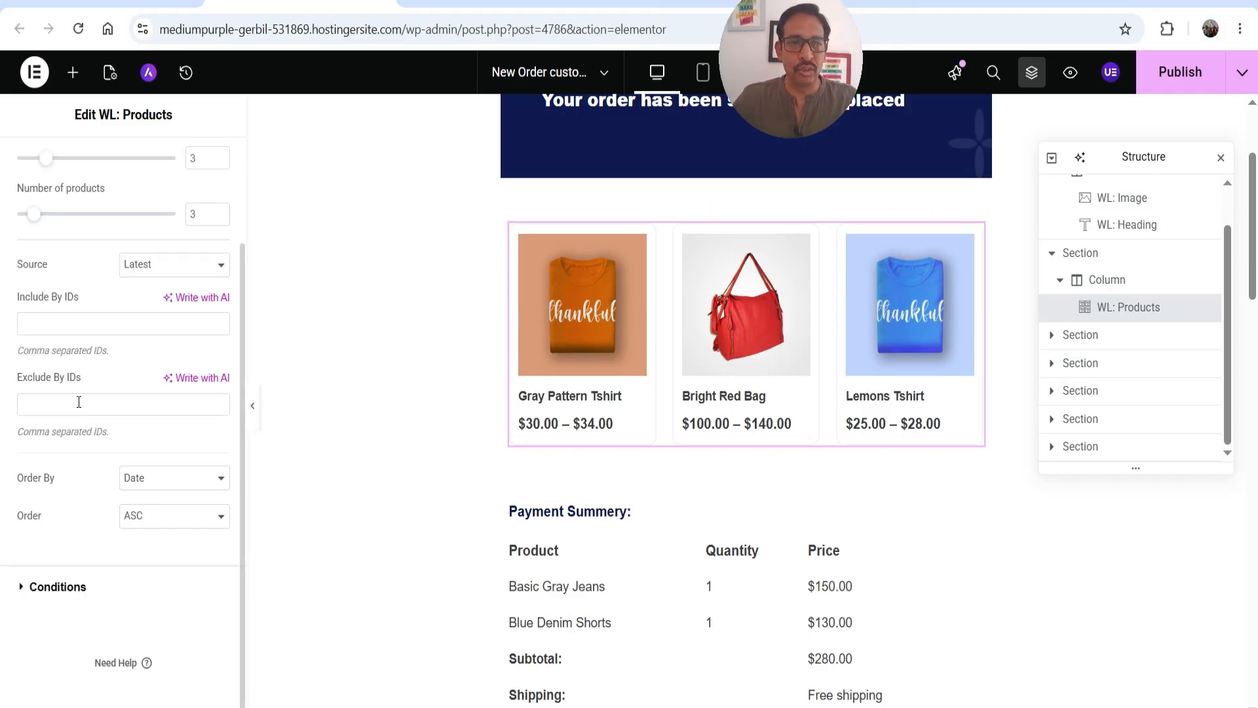
click(169, 481)
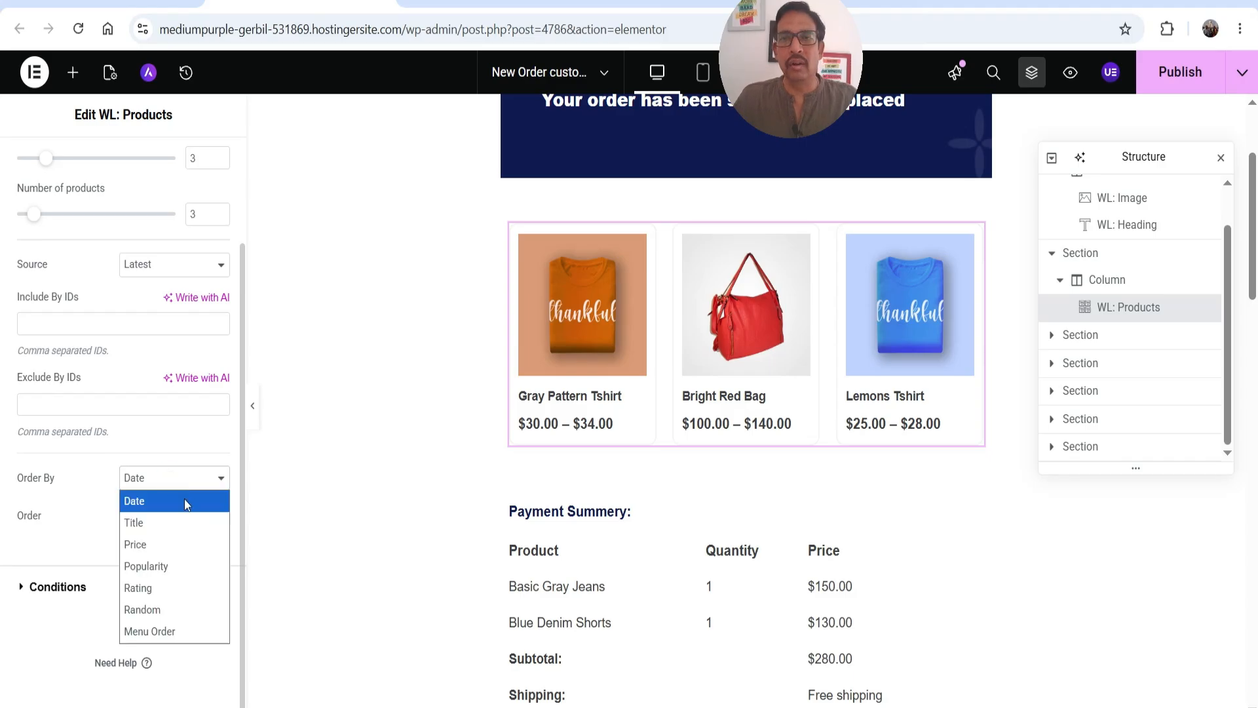
click(183, 501)
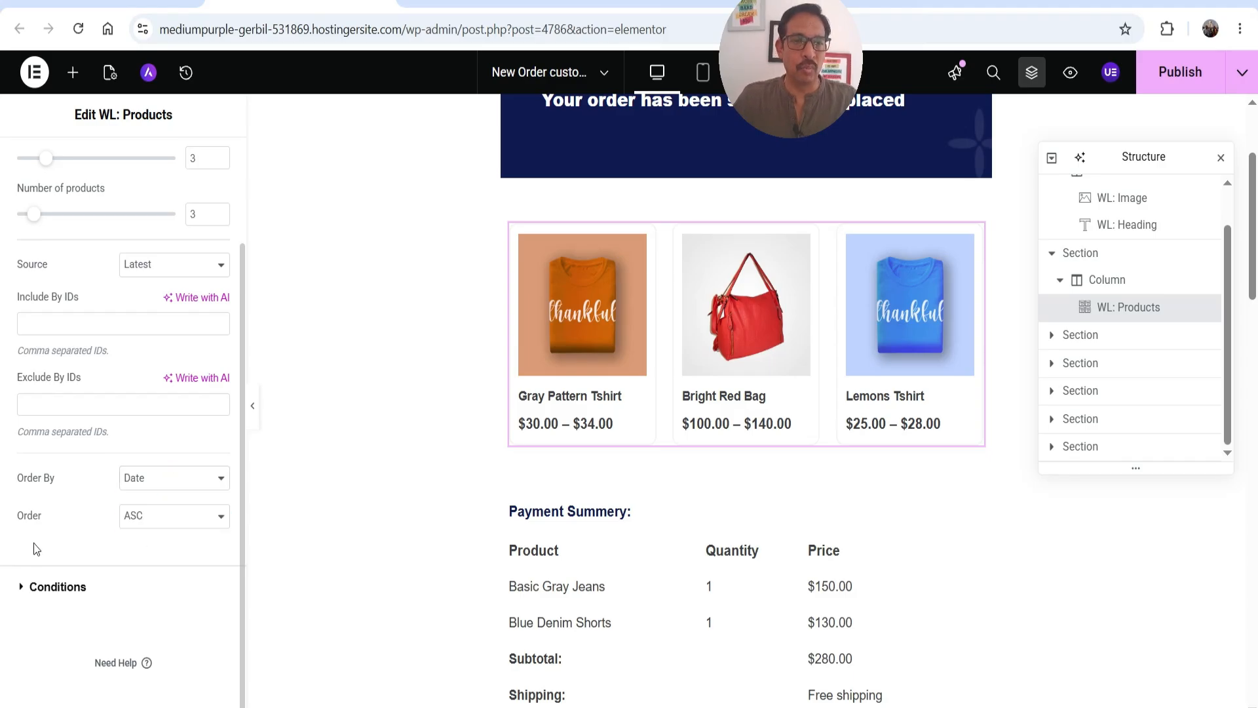
click(146, 533)
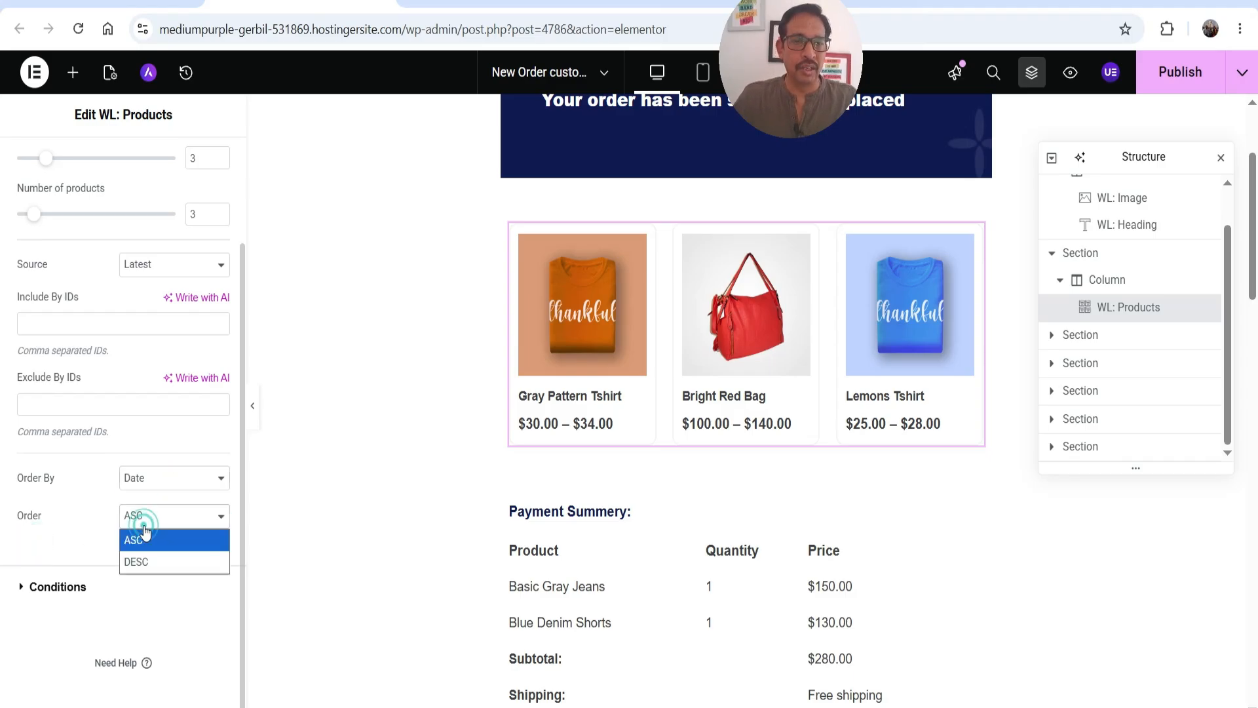
click(60, 539)
Step: Examine the product grid's Order Status and Payment Status conditions, enabling each briefly and leaving both off
click(42, 591)
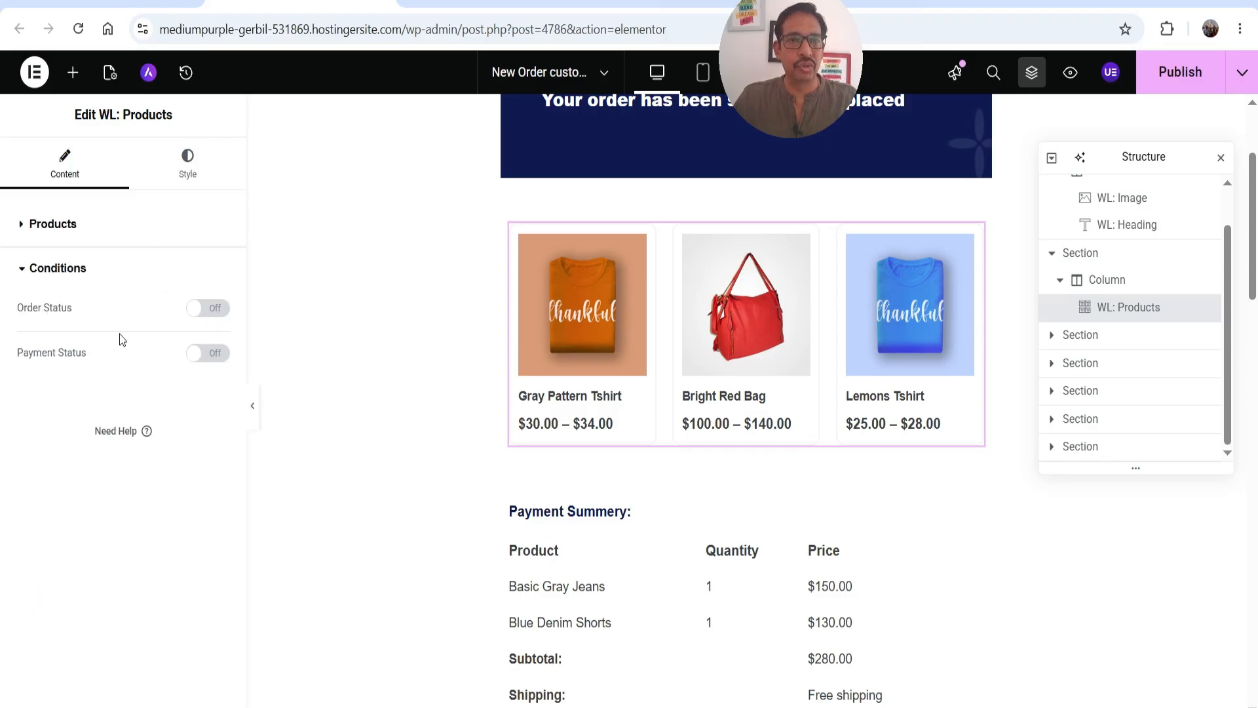
click(204, 308)
click(164, 342)
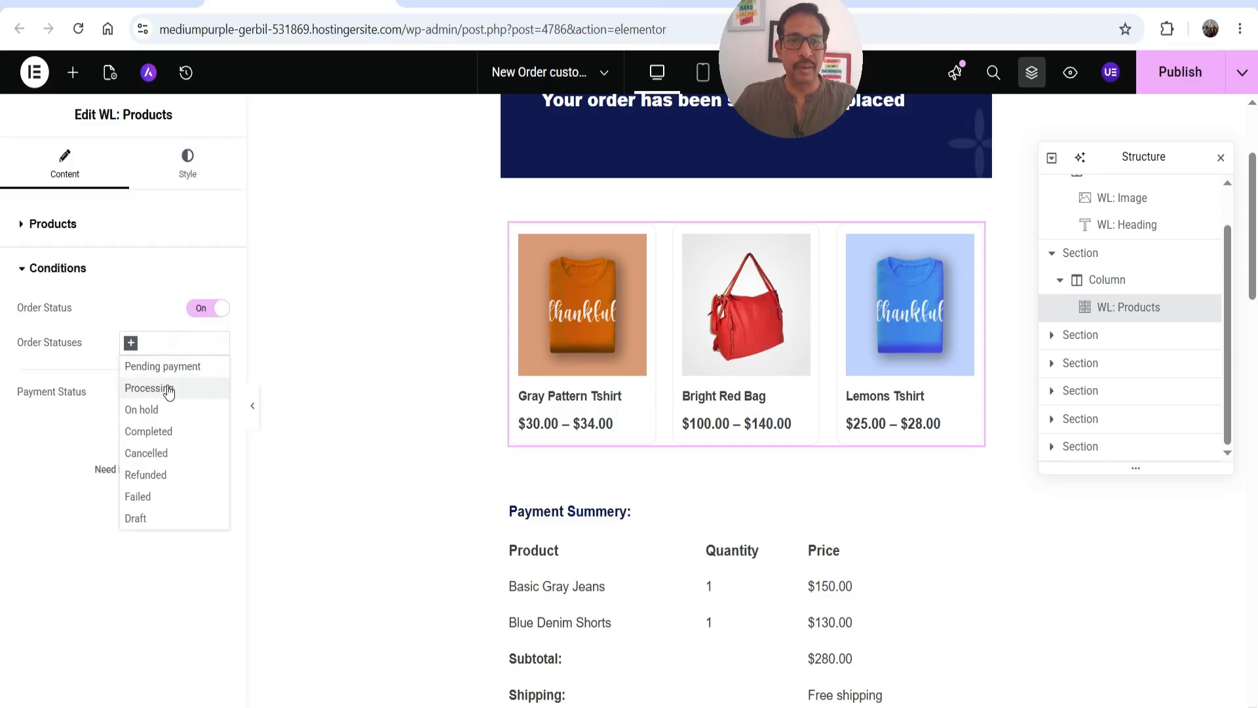
click(197, 311)
click(197, 311)
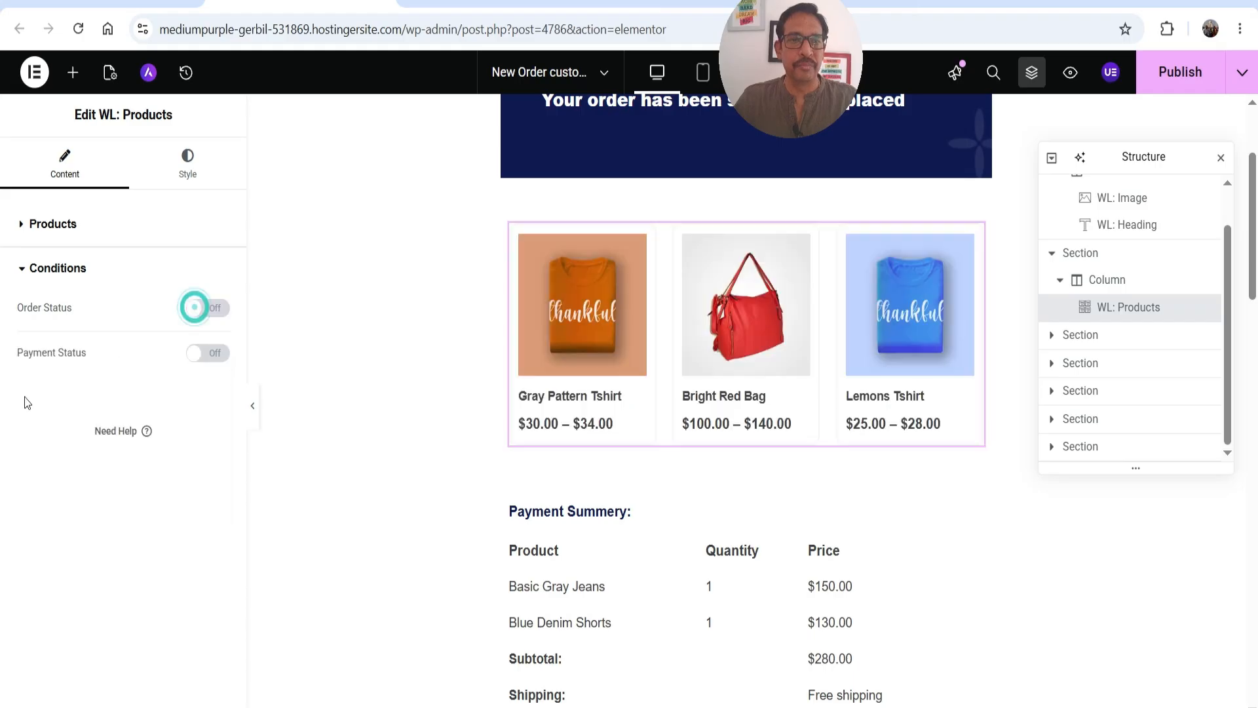
click(202, 357)
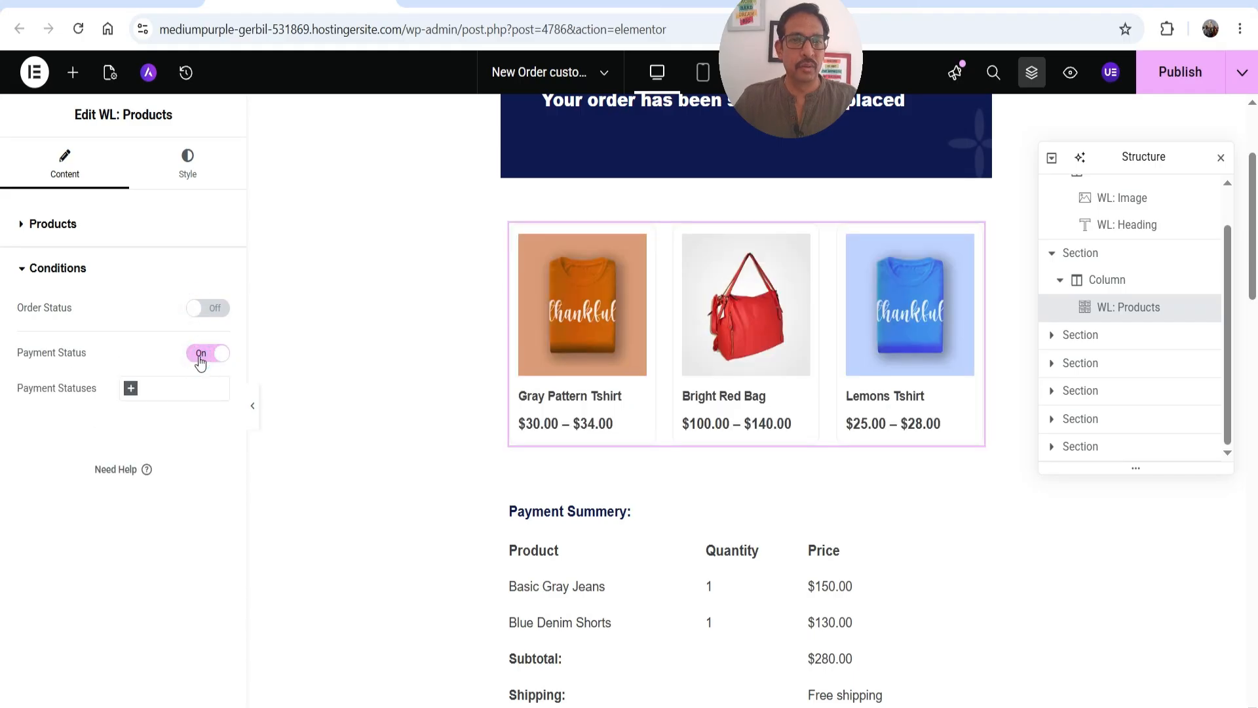
click(199, 356)
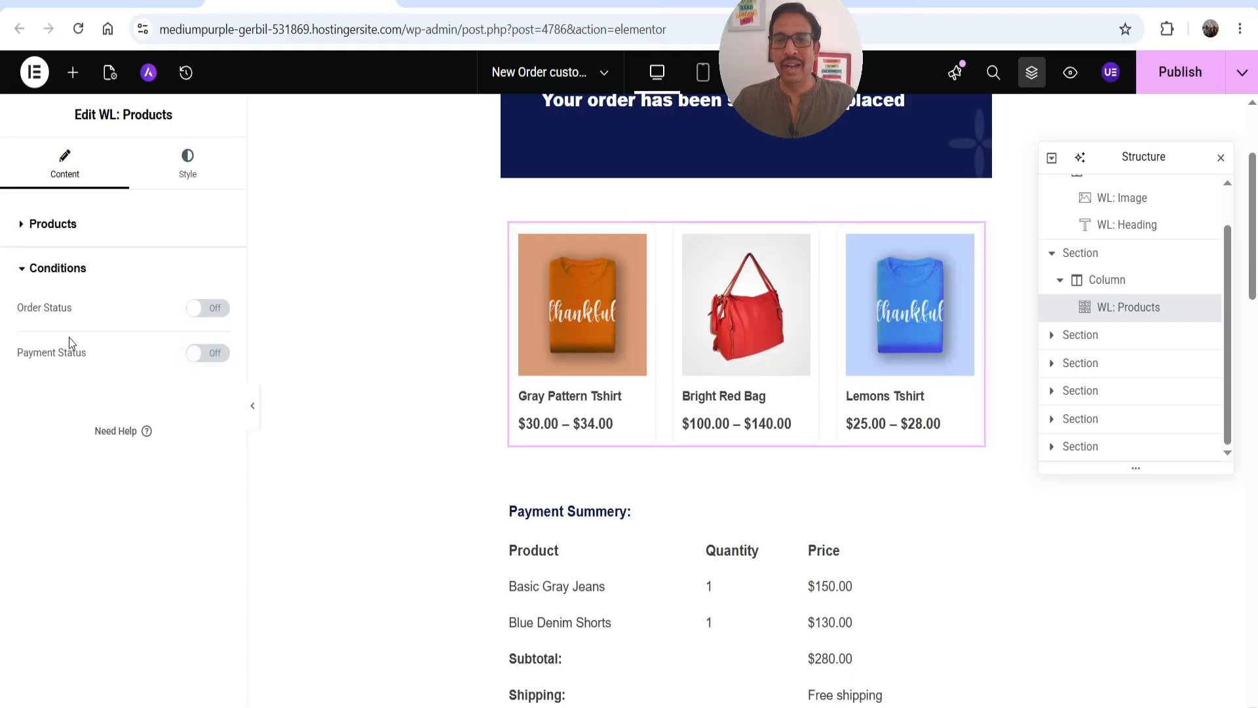
Step: Give the customer NAME text below the payment summary a dark red text color and check its placeholder content
scroll(670, 392, down, 3)
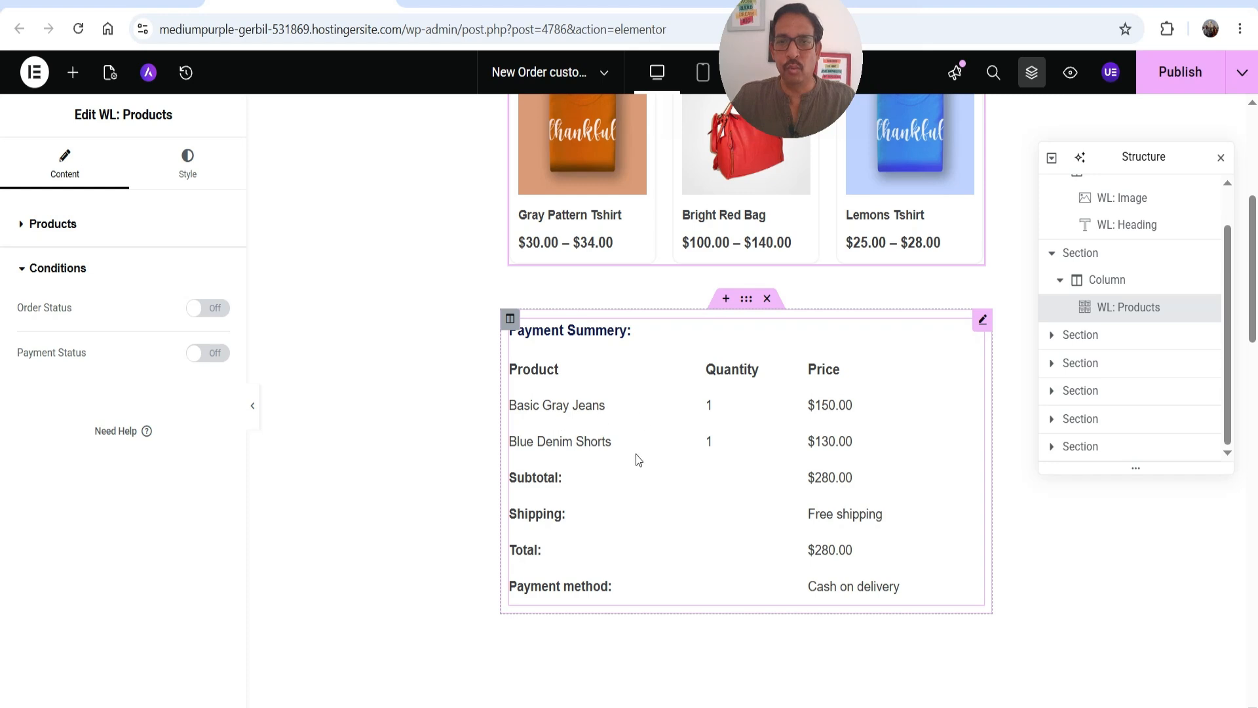
scroll(849, 416, down, 3)
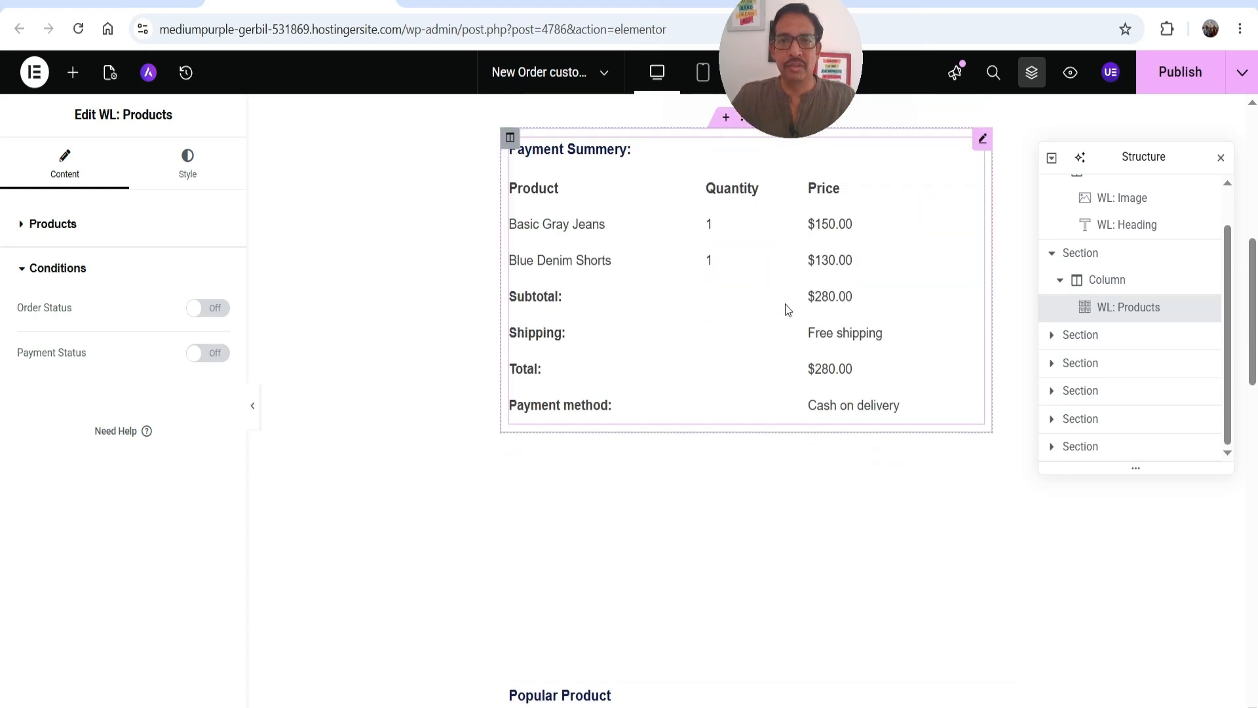
scroll(761, 391, down, 3)
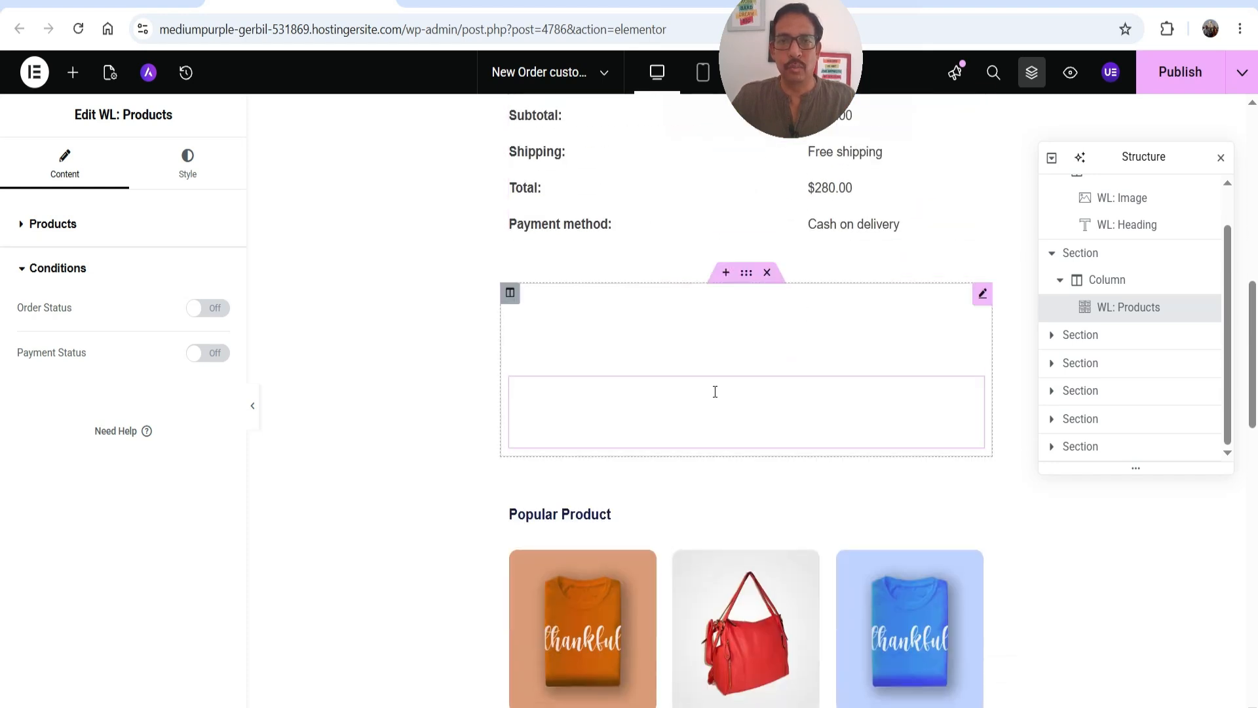
click(831, 309)
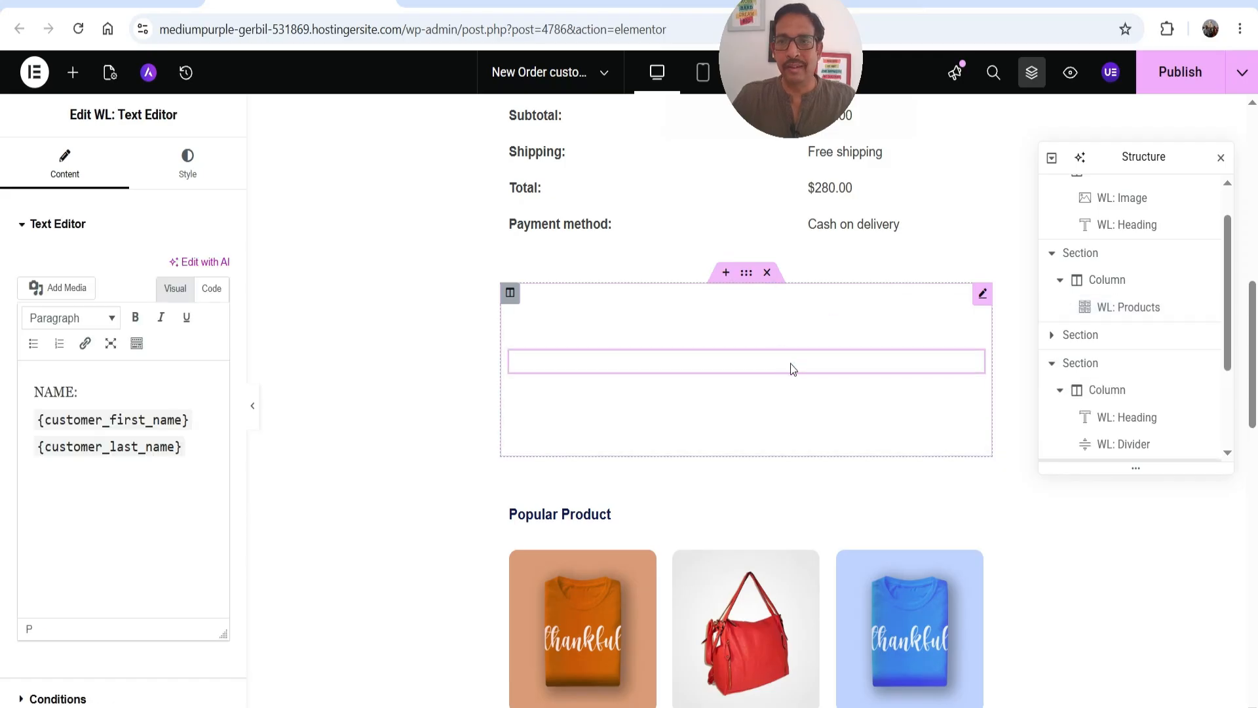
click(185, 172)
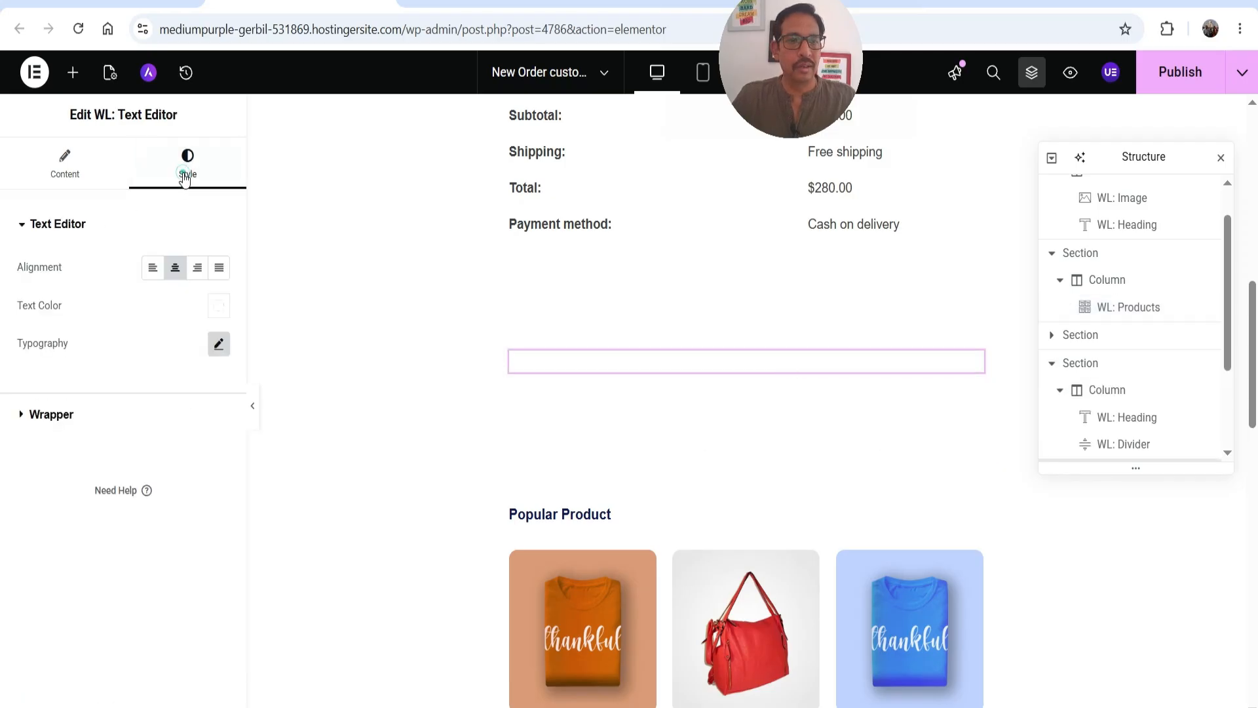
click(219, 305)
drag(157, 400, 218, 475)
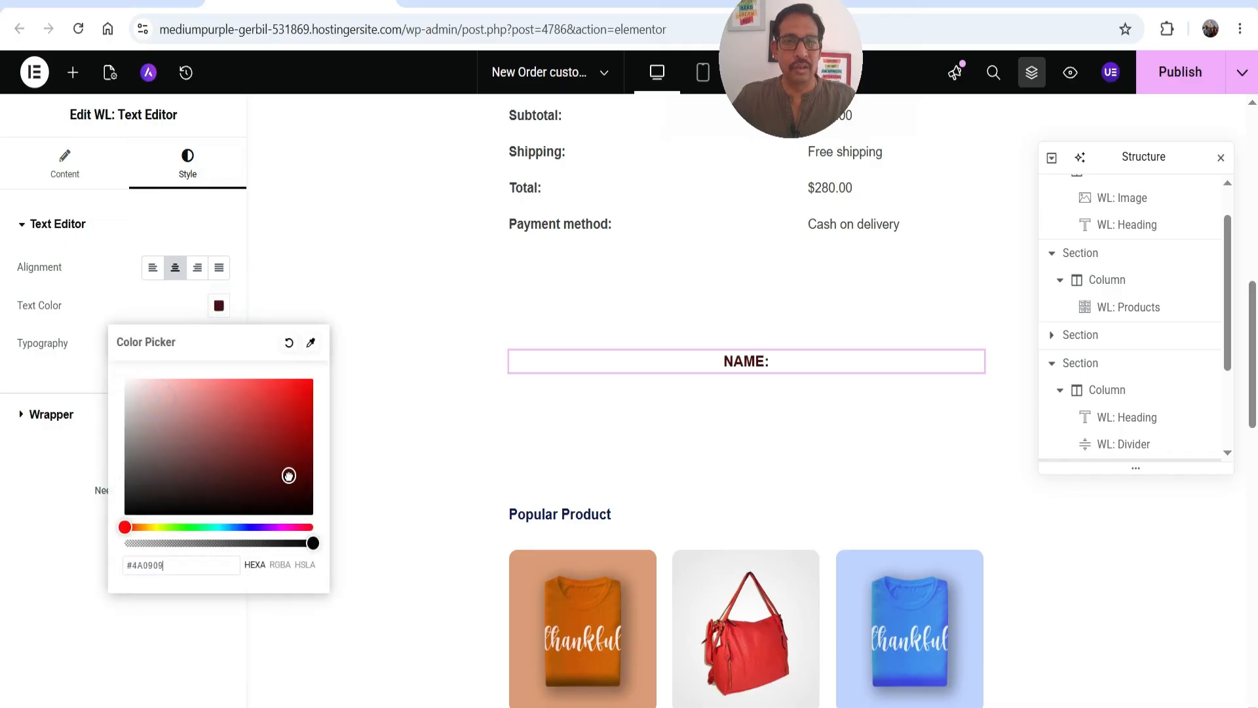
click(5, 519)
click(64, 165)
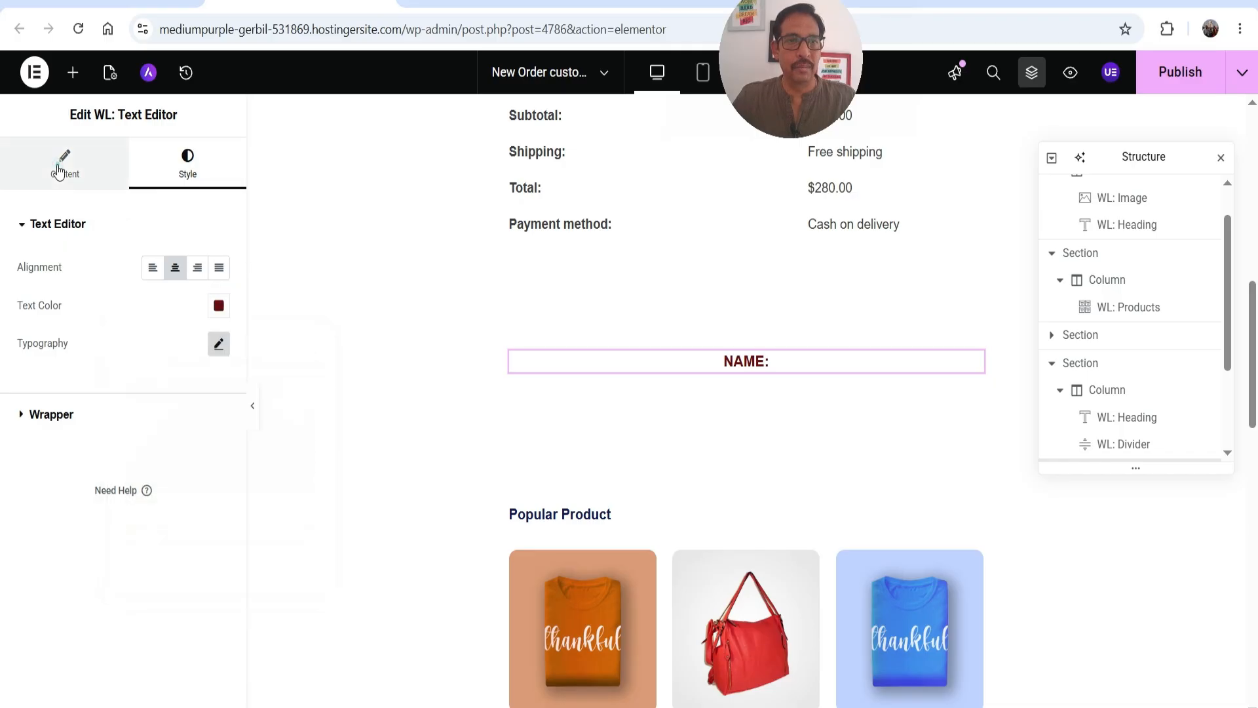
click(92, 534)
click(741, 365)
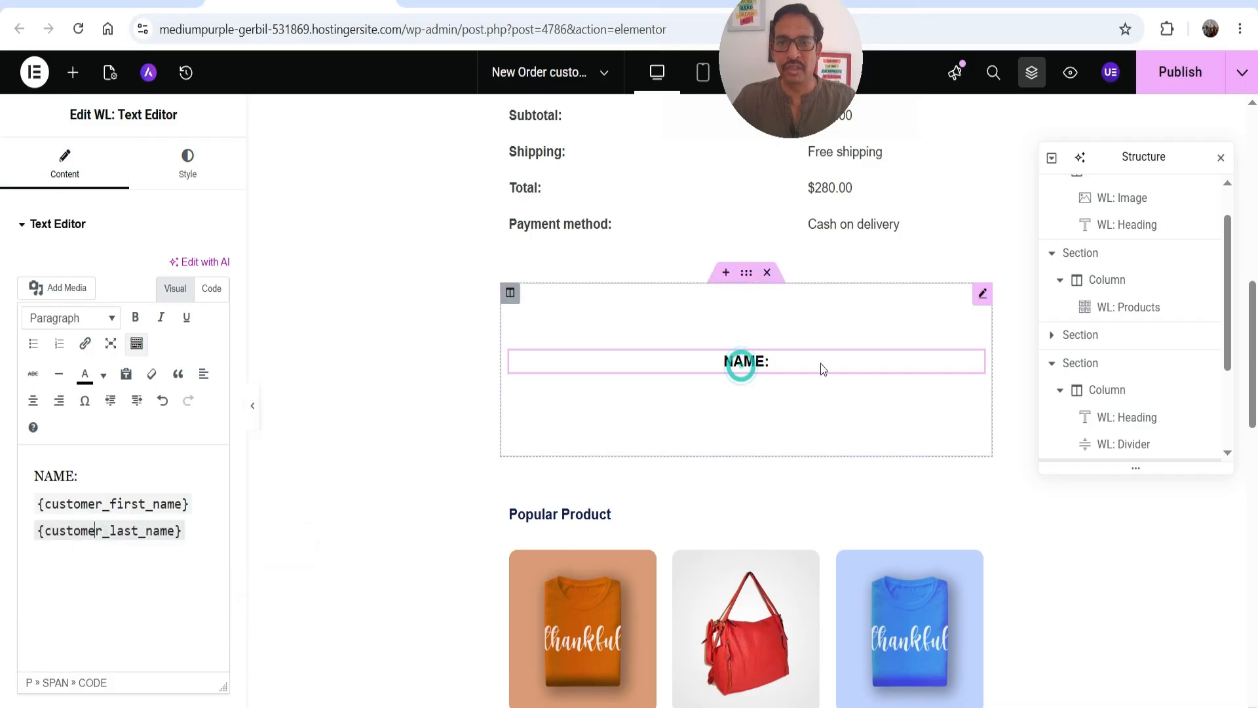
Step: Delete the "Play The Video" image section between the popular products and the footer
scroll(726, 327, down, 4)
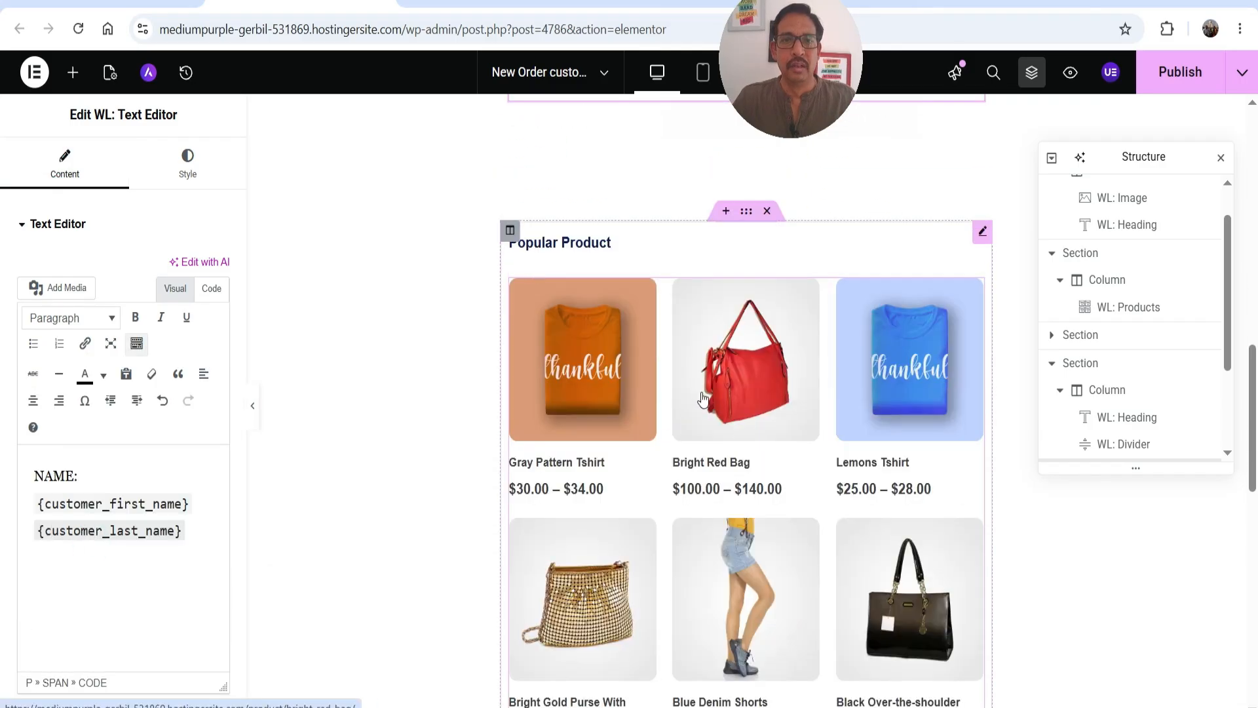
click(725, 250)
scroll(819, 415, down, 8)
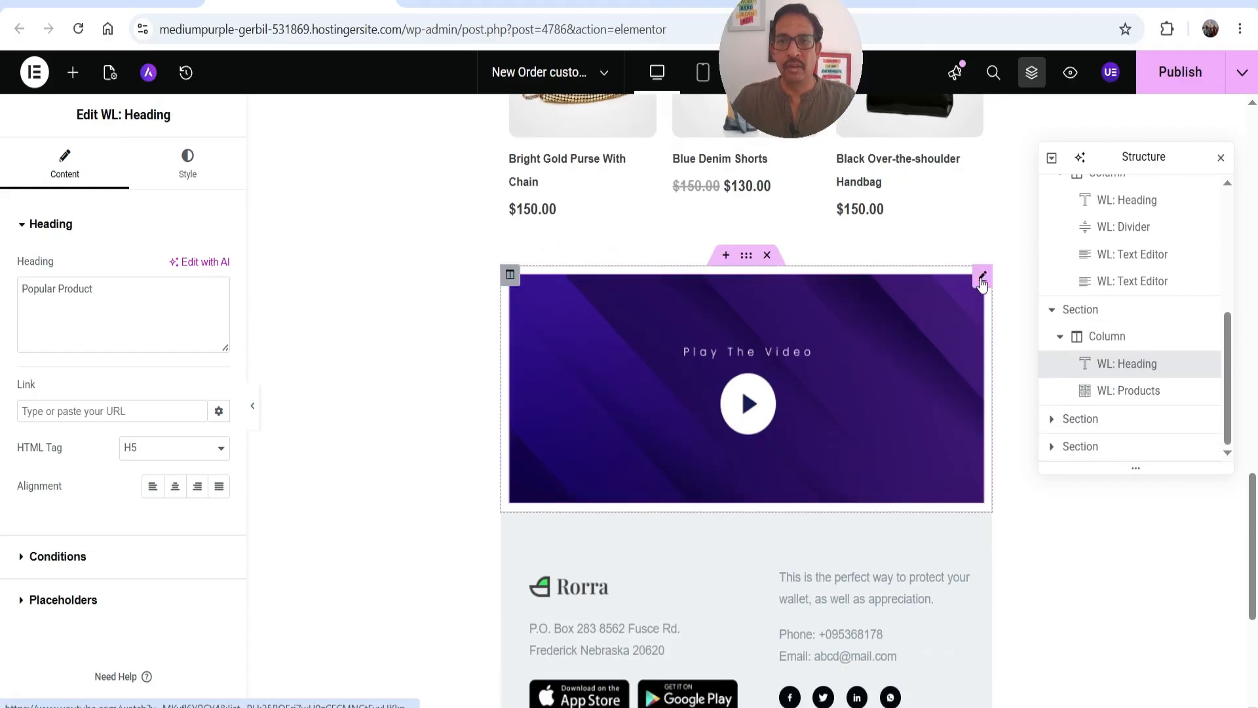
click(981, 279)
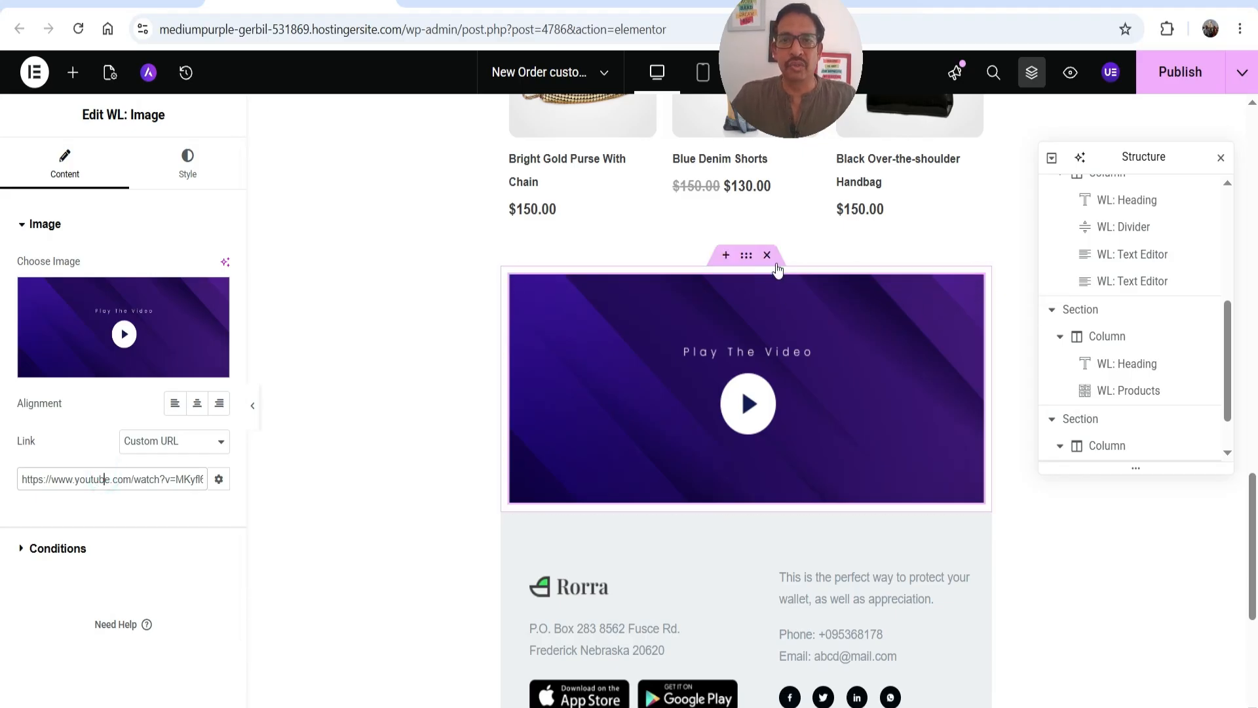
click(767, 255)
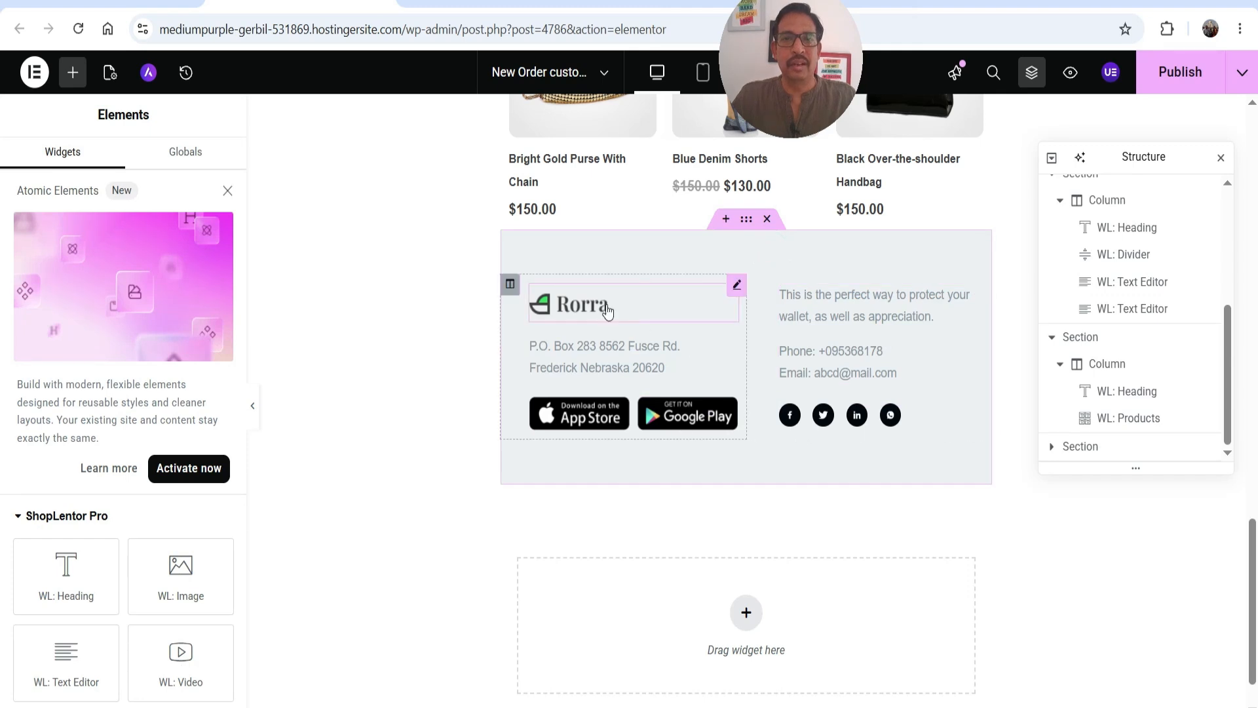
Step: Replace the Rorra logo in the email footer with the dark "LOGO" image from the media library
click(604, 315)
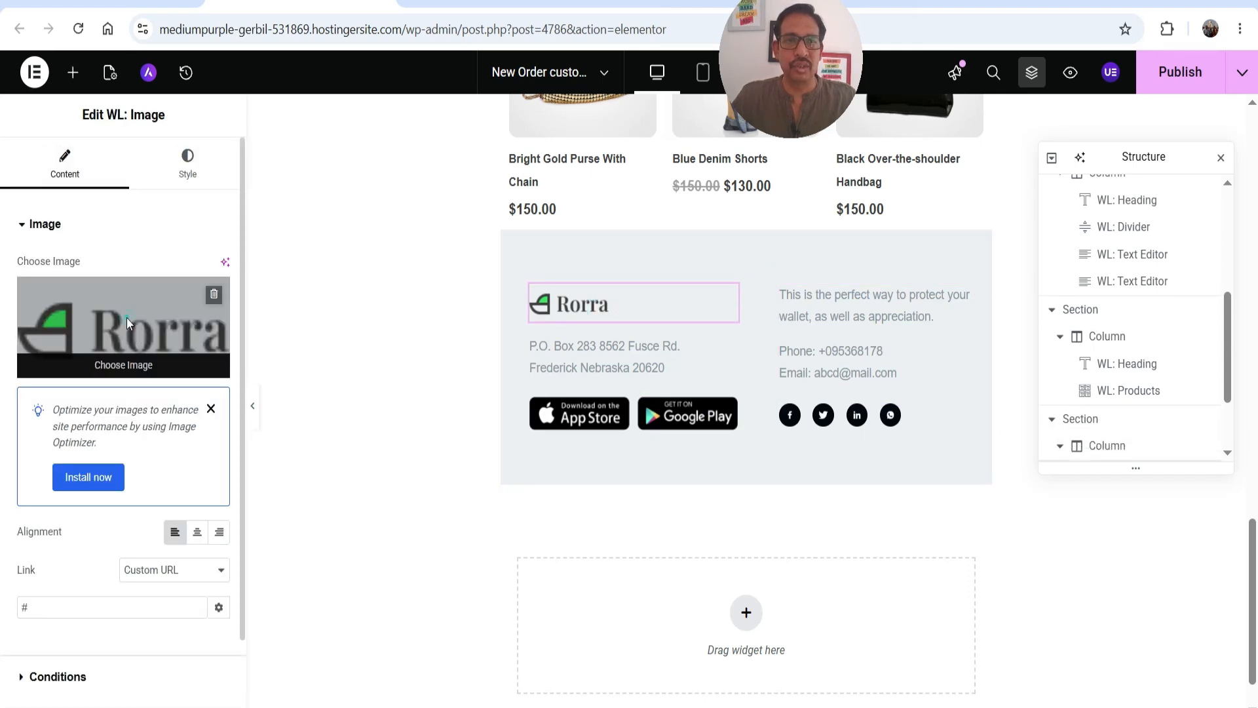
click(127, 321)
scroll(626, 373, down, 10)
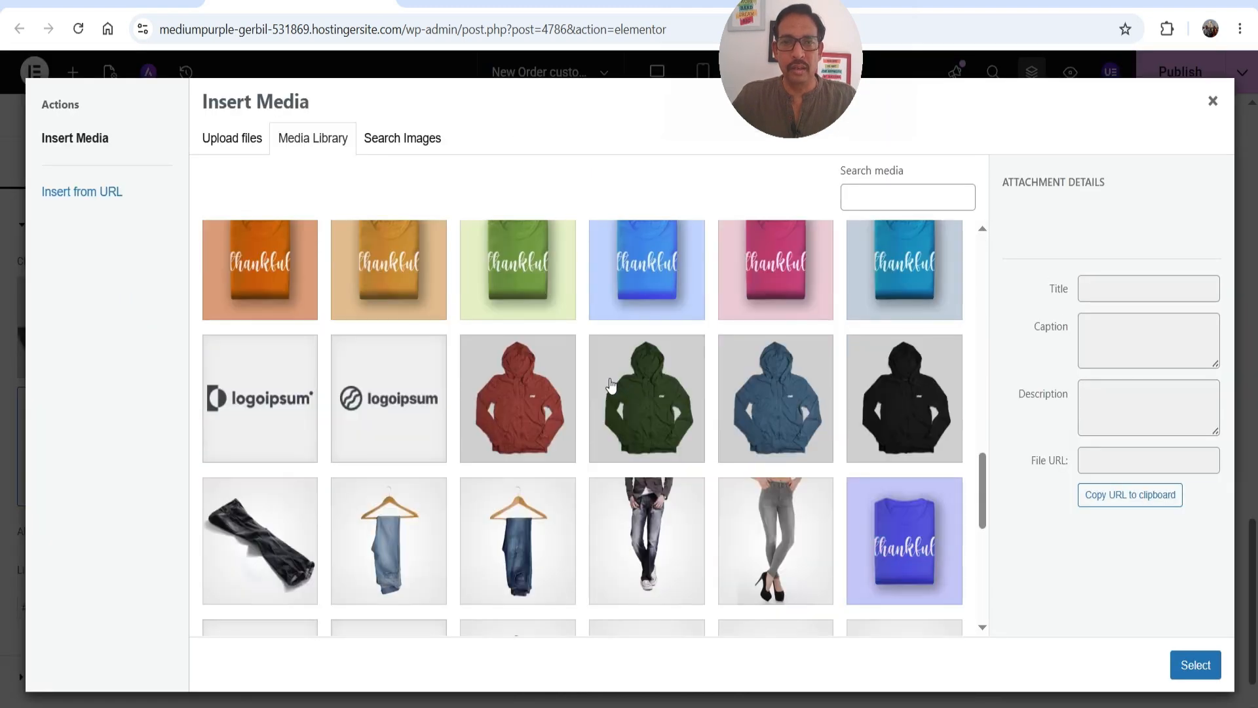
scroll(611, 383, down, 7)
scroll(330, 402, up, 4)
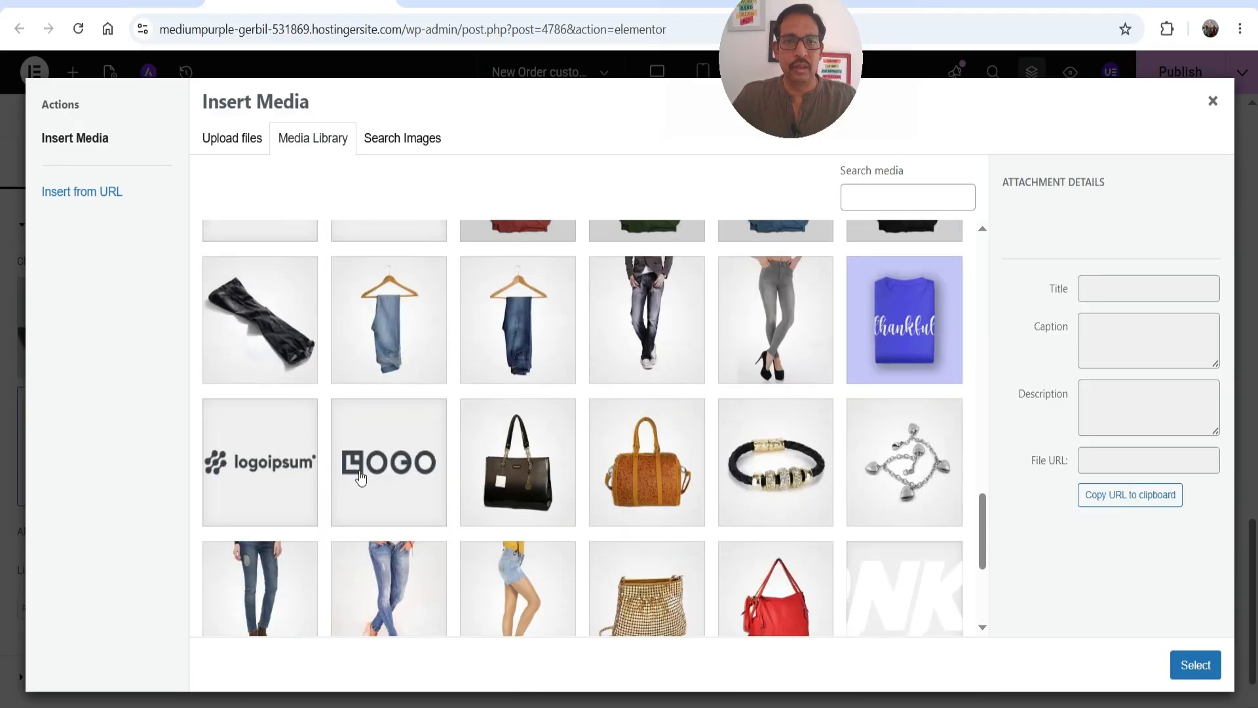
click(361, 478)
click(1193, 665)
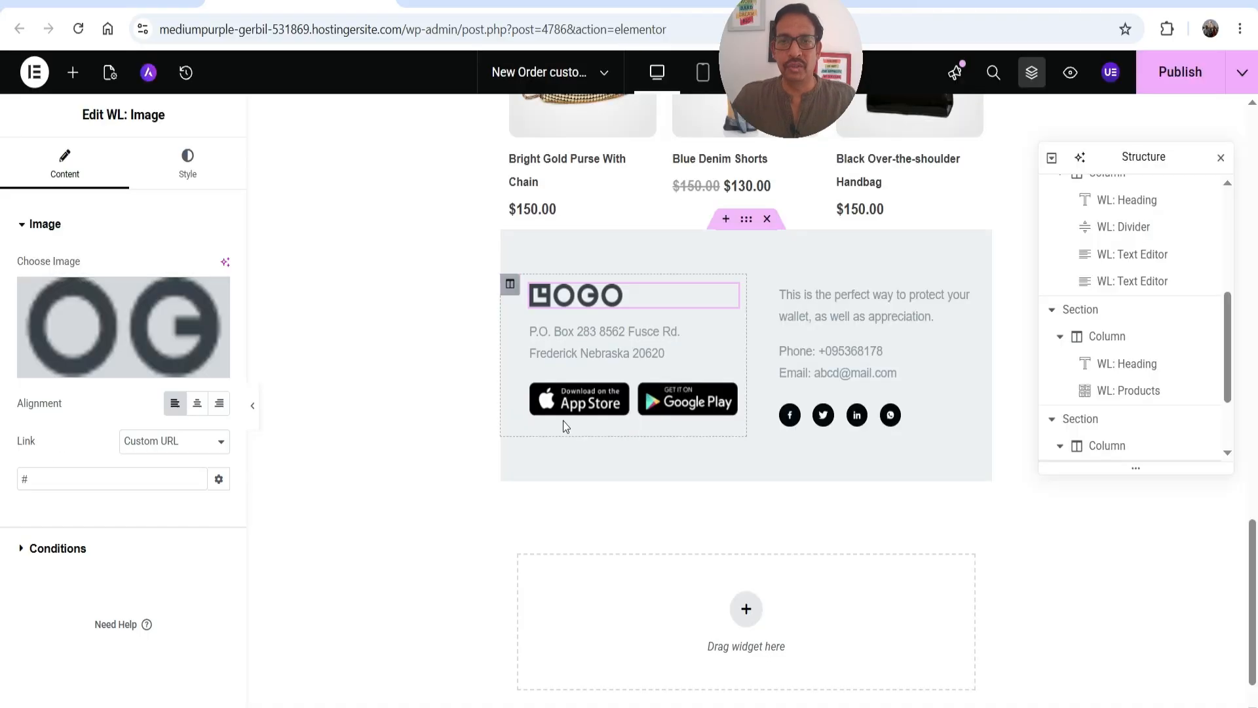
Step: Examine the footer's address and contact text blocks, checking the editable phone and e-mail lines
click(583, 338)
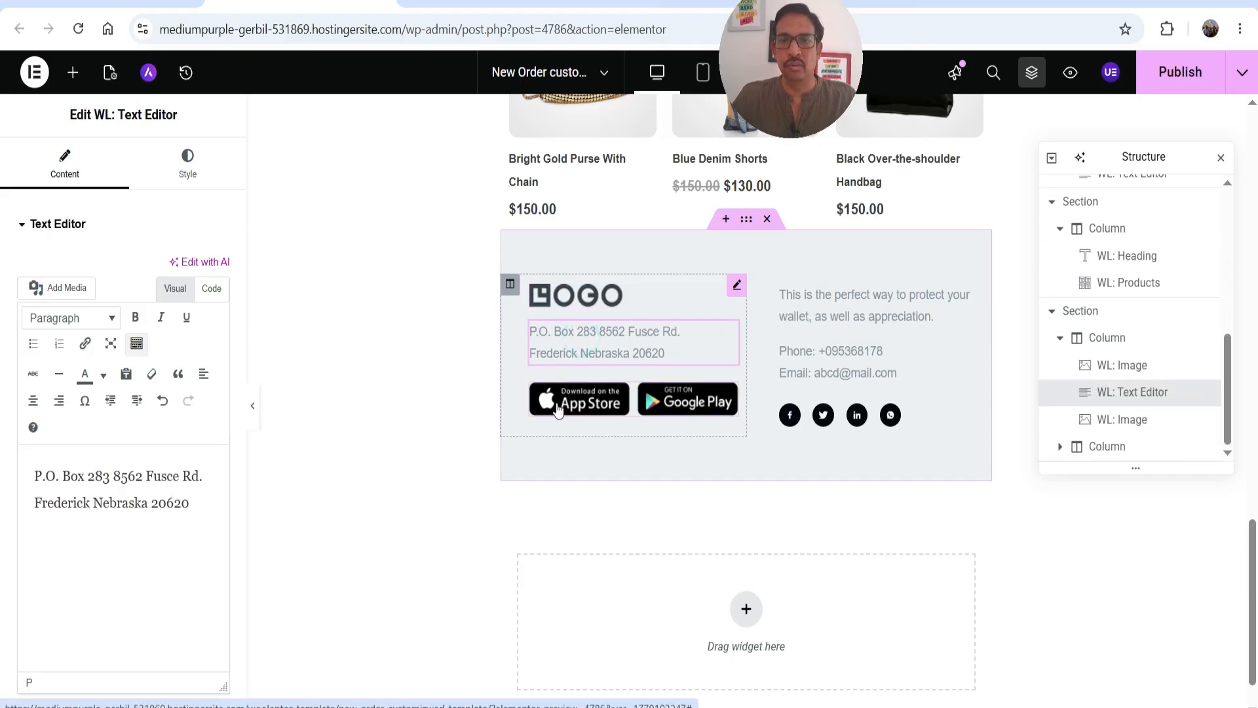
click(919, 323)
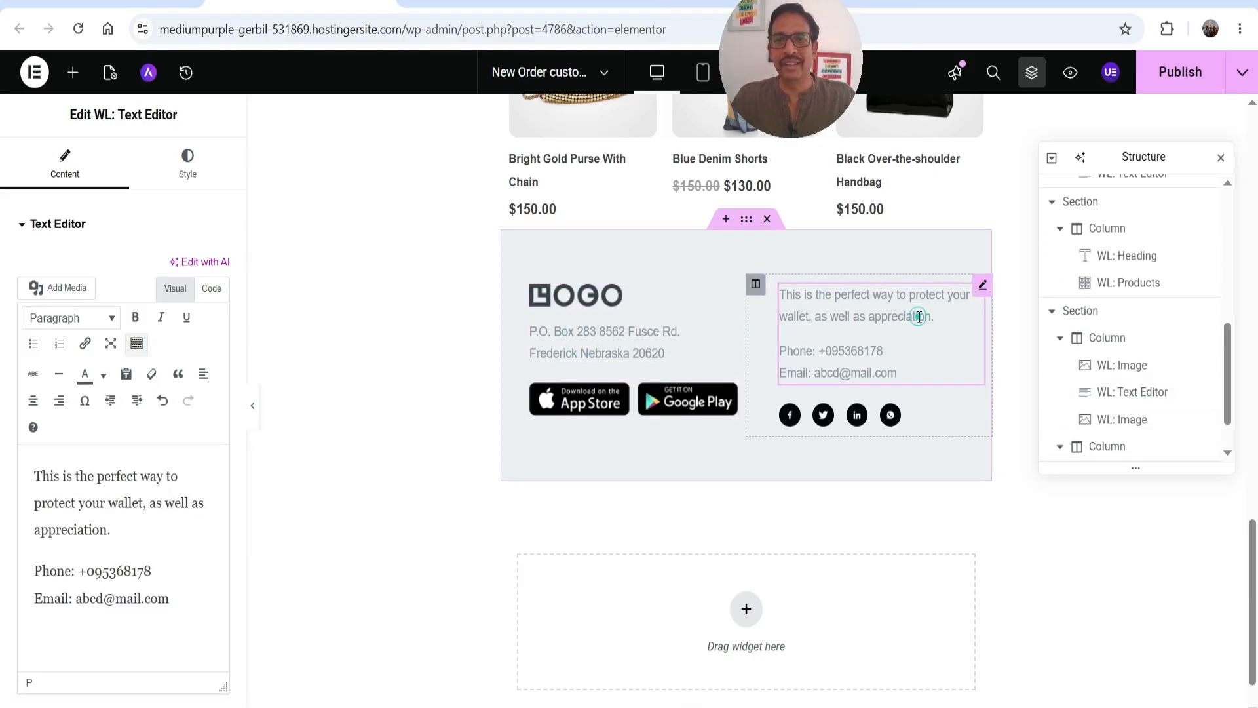
drag(181, 569, 90, 572)
drag(188, 604, 70, 601)
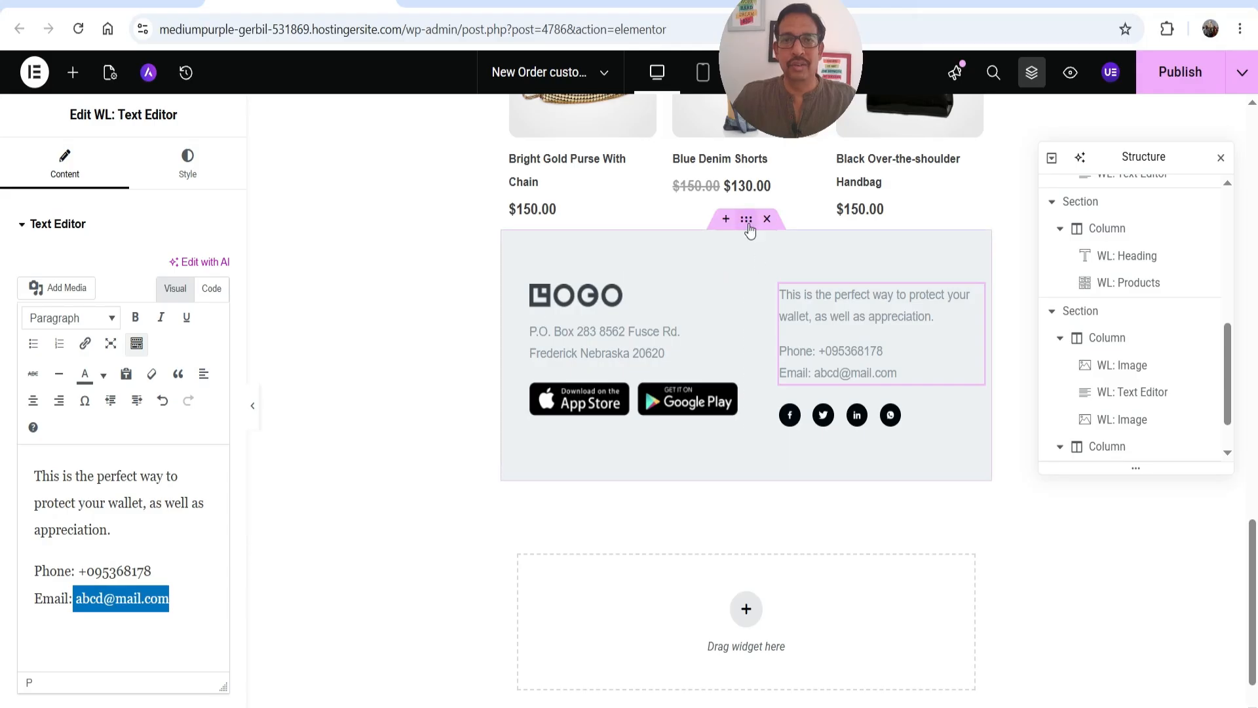
Step: Set the footer section's background color to bright yellow, #F2FF63
click(744, 227)
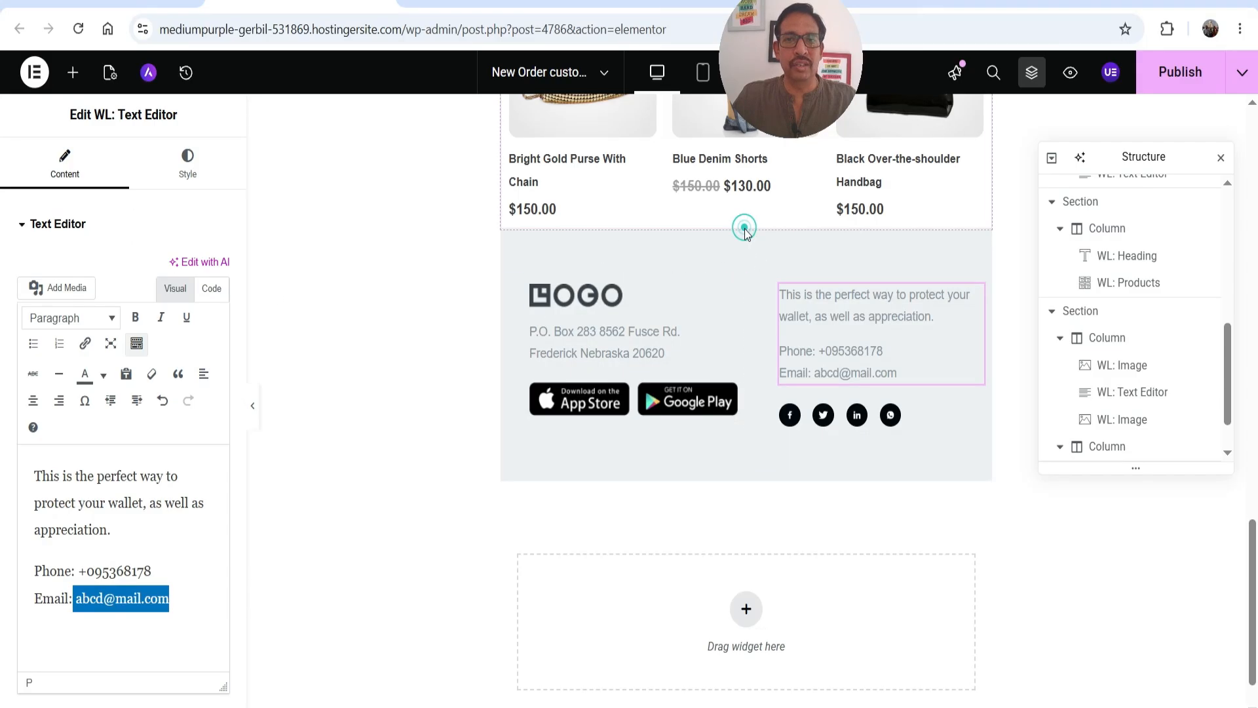
click(748, 230)
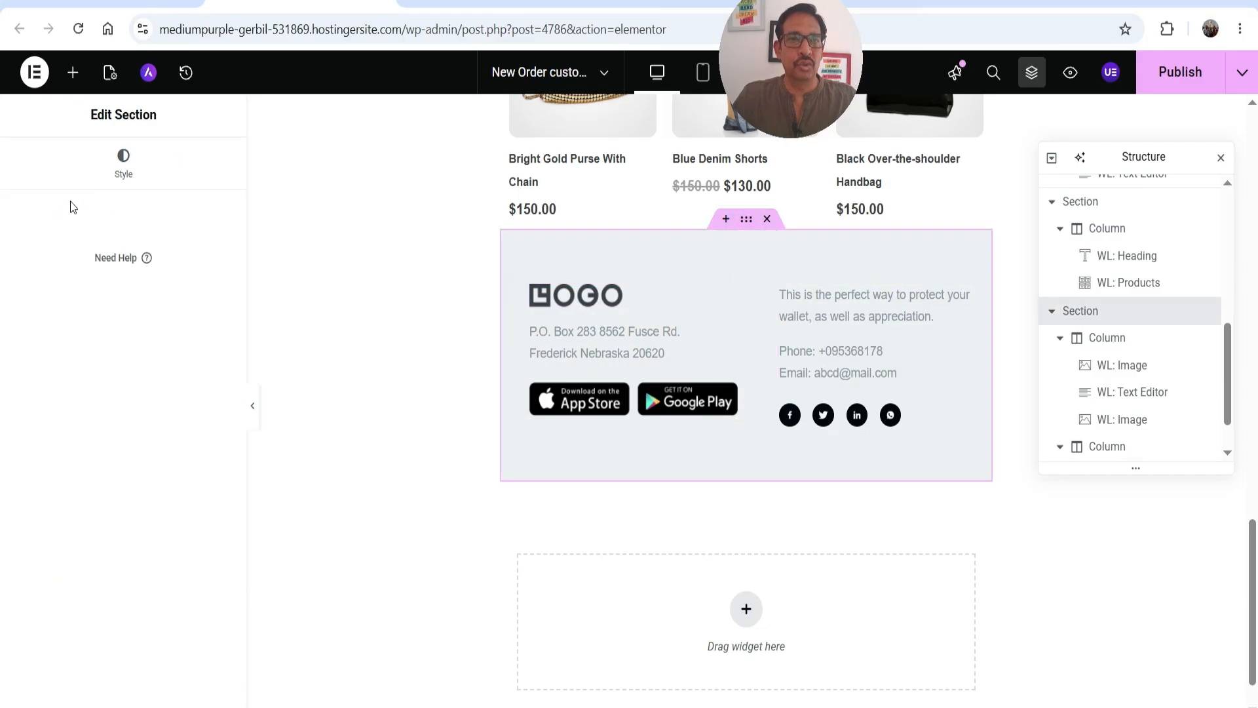
click(118, 170)
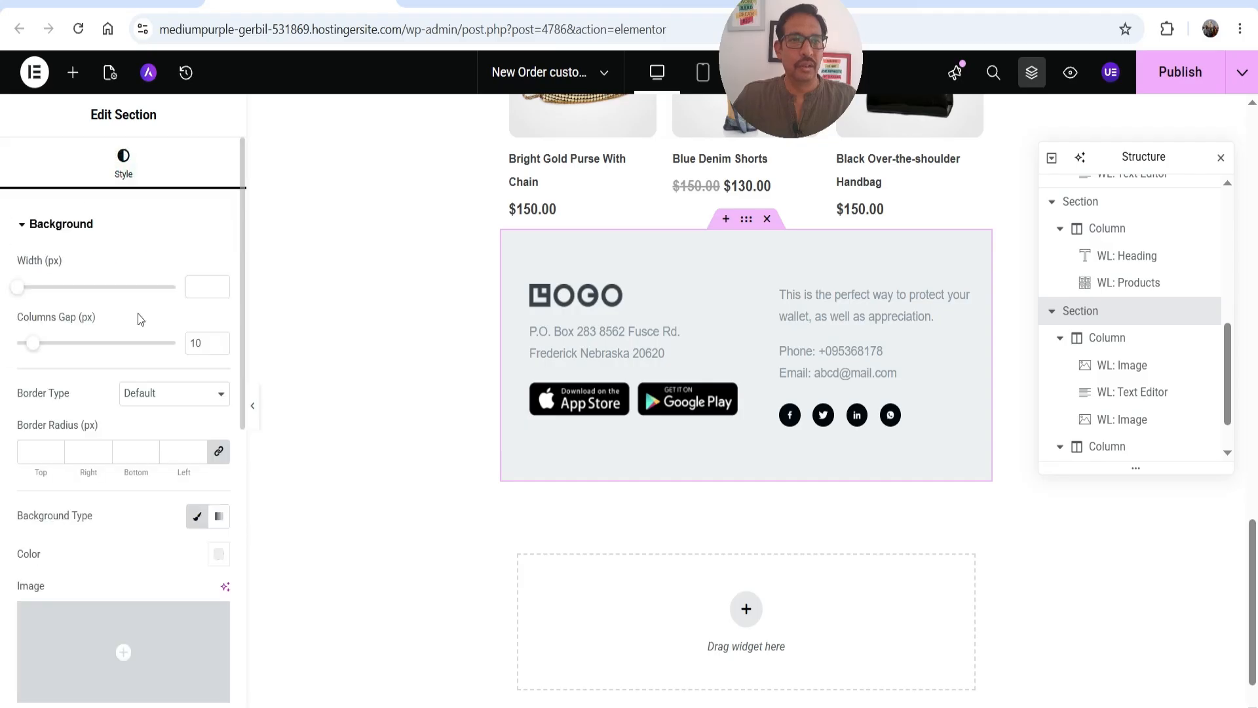
scroll(94, 325, down, 3)
click(218, 336)
click(218, 336)
click(218, 372)
drag(130, 454, 242, 445)
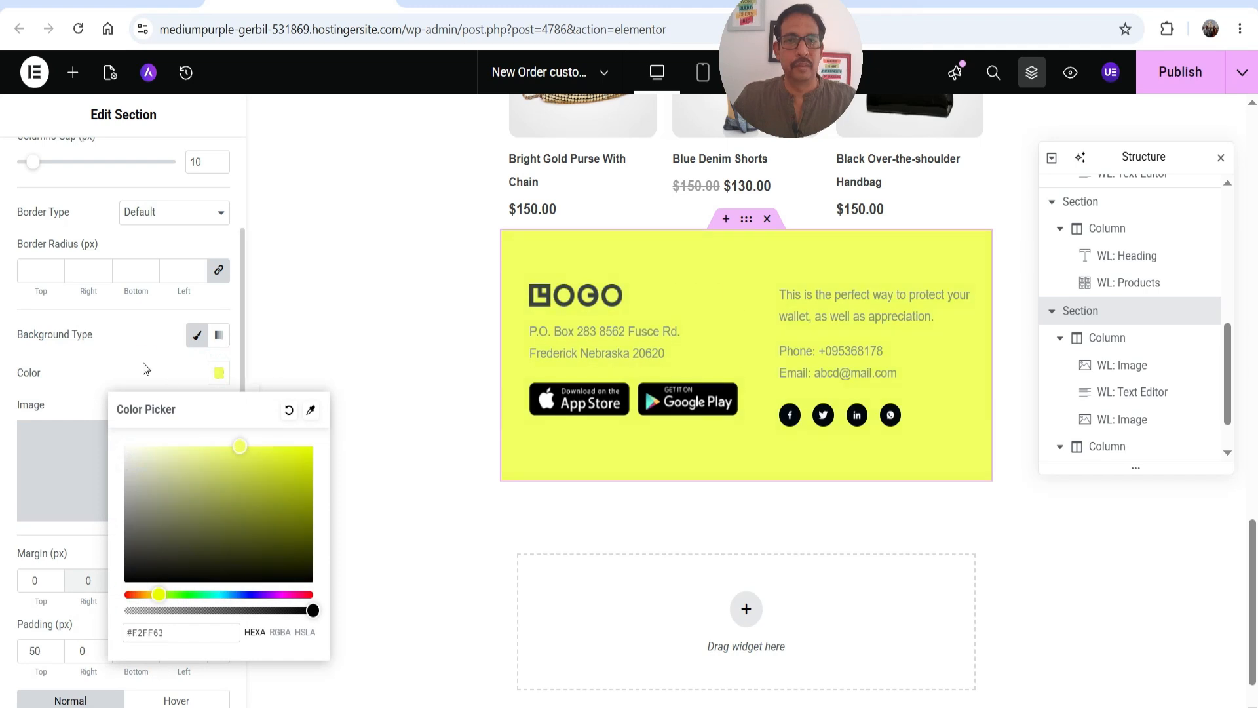
click(143, 362)
Step: Change the text color of the address block under the footer logo to black
click(608, 350)
click(190, 164)
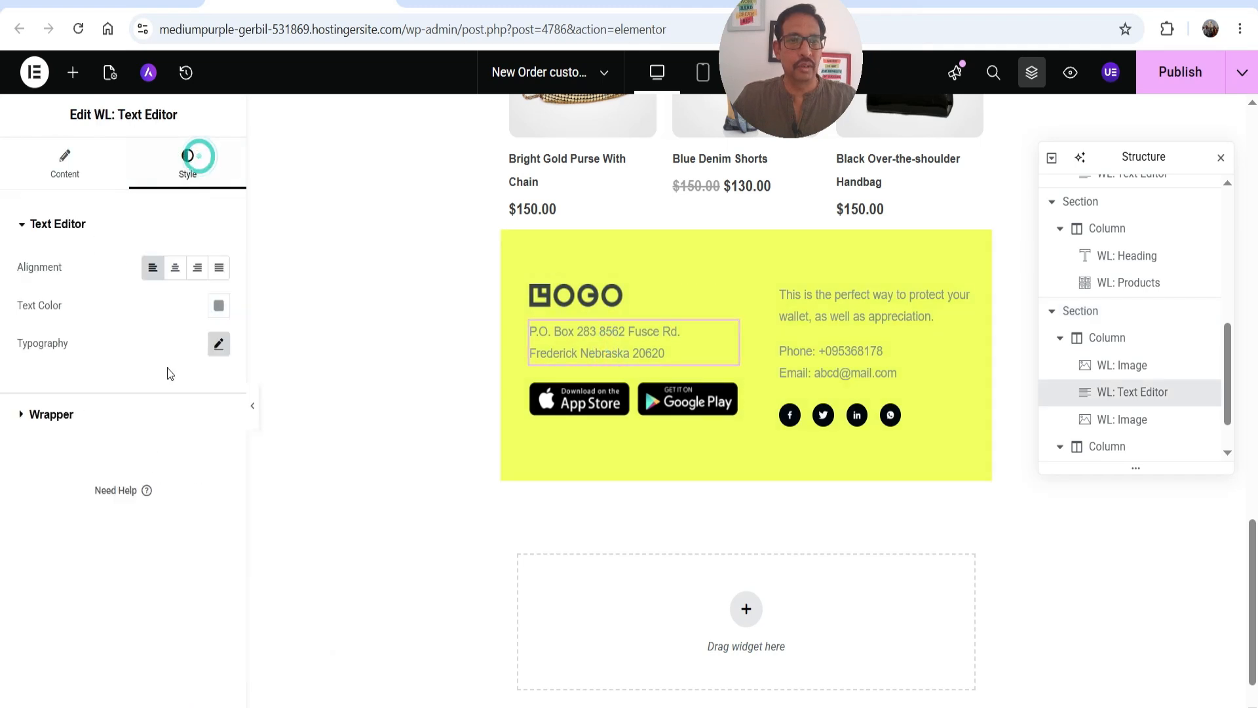
click(219, 305)
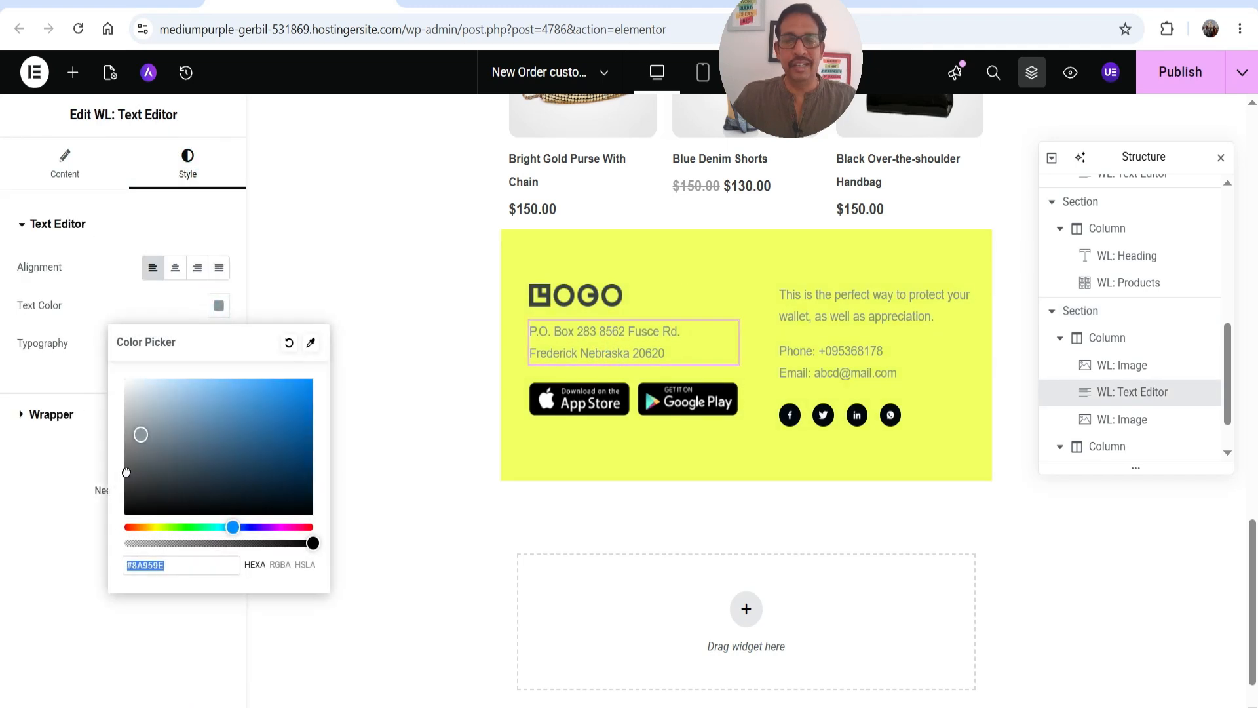
drag(127, 471, 125, 513)
Step: Change the text color of the footer's phone and e-mail text block to black
click(863, 311)
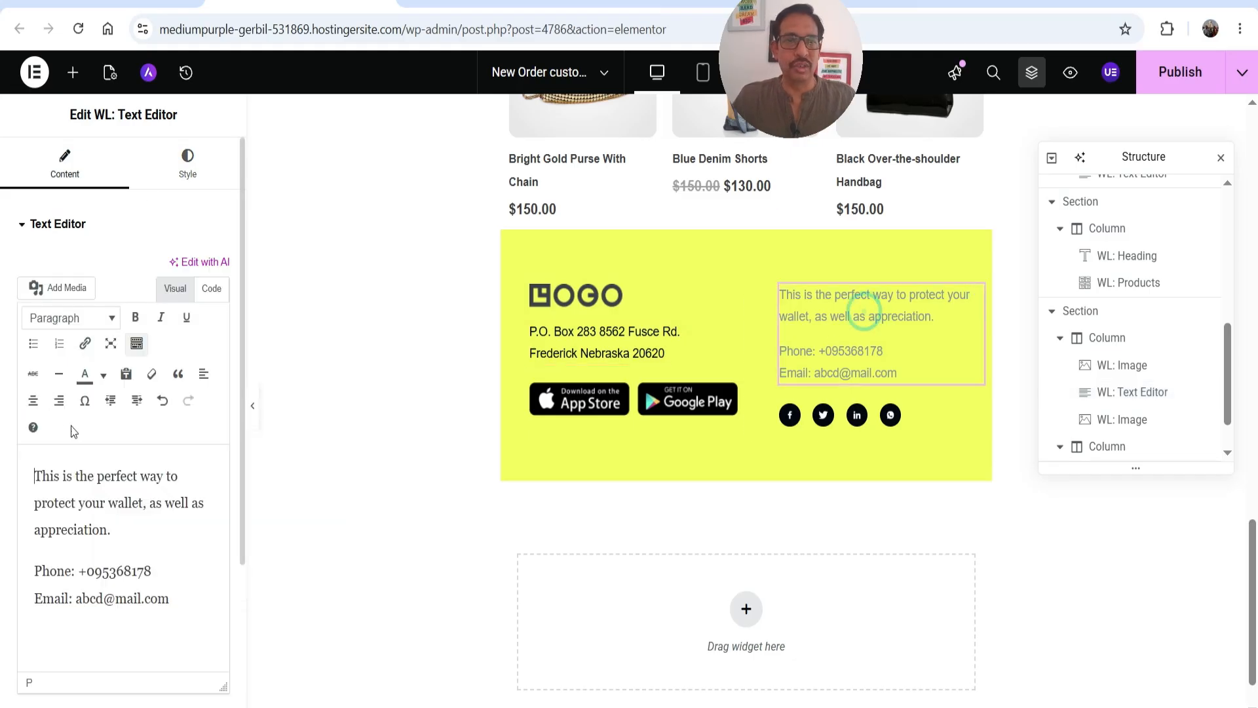
click(196, 166)
click(218, 305)
click(301, 514)
click(701, 442)
Step: Review the ShopLentor Pro widgets available for the email and compare them with the product grid and payment summary
scroll(702, 444, up, 15)
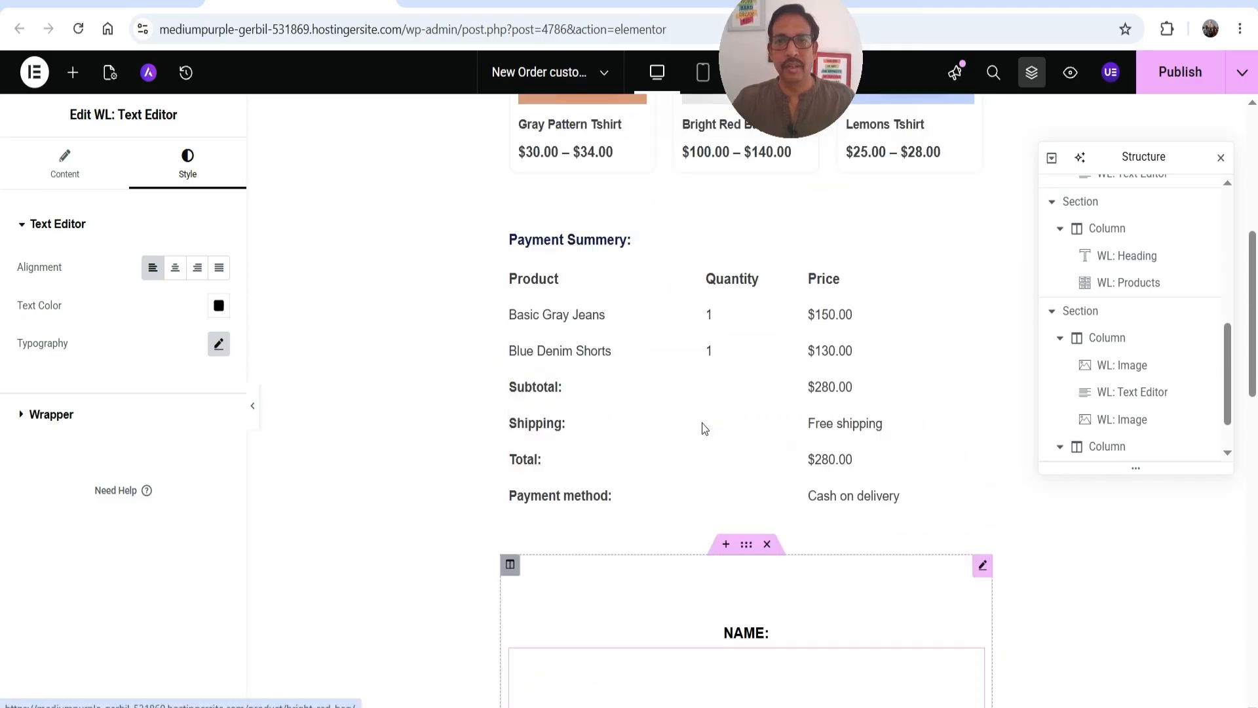
scroll(696, 431, down, 1)
scroll(691, 435, up, 4)
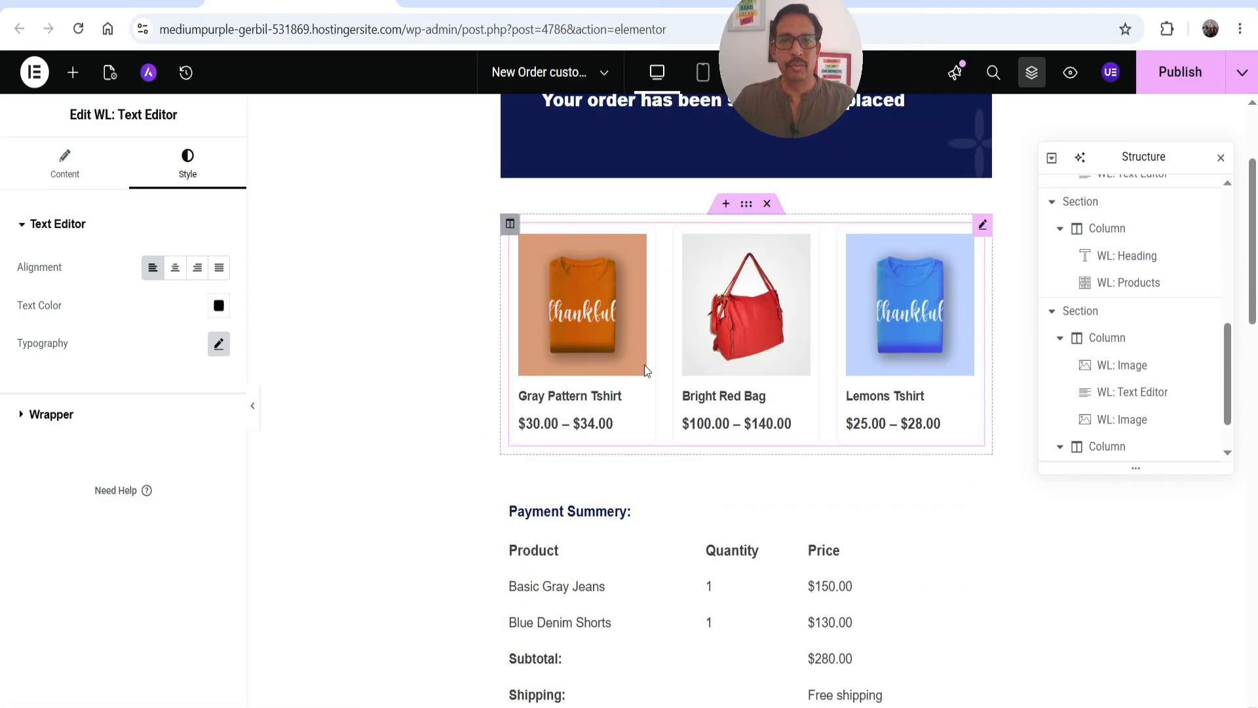
click(761, 355)
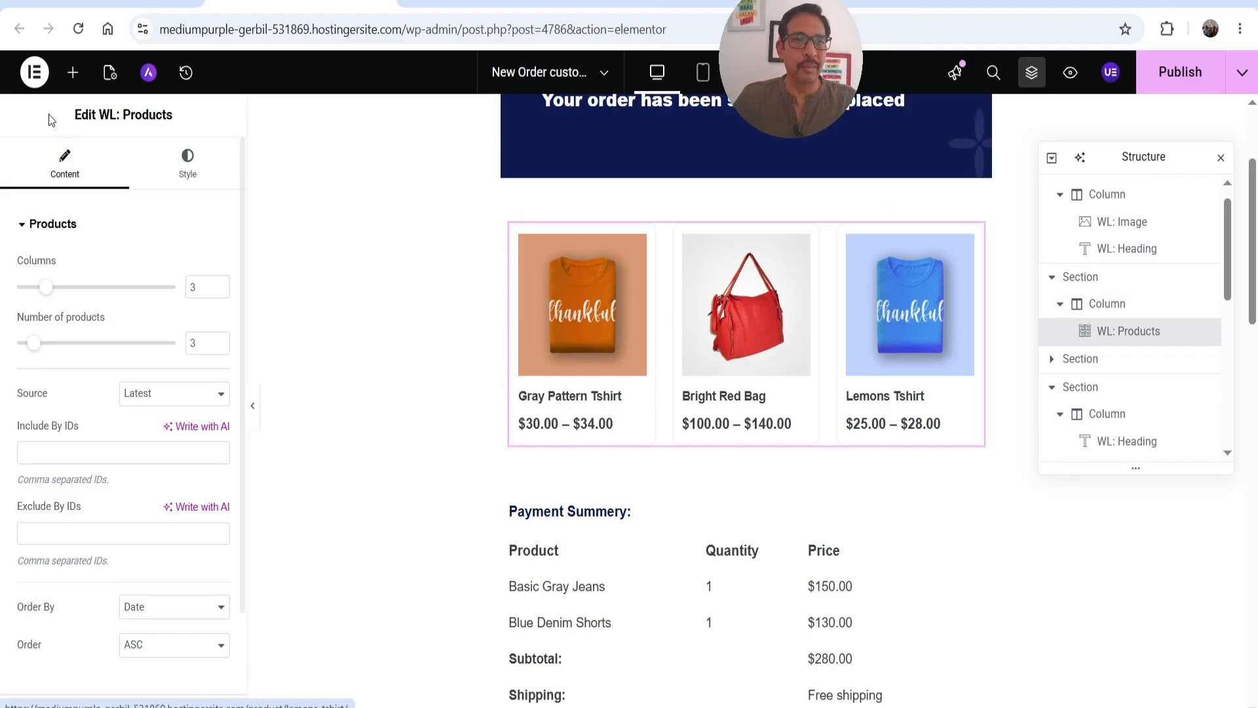
click(73, 72)
scroll(131, 340, down, 4)
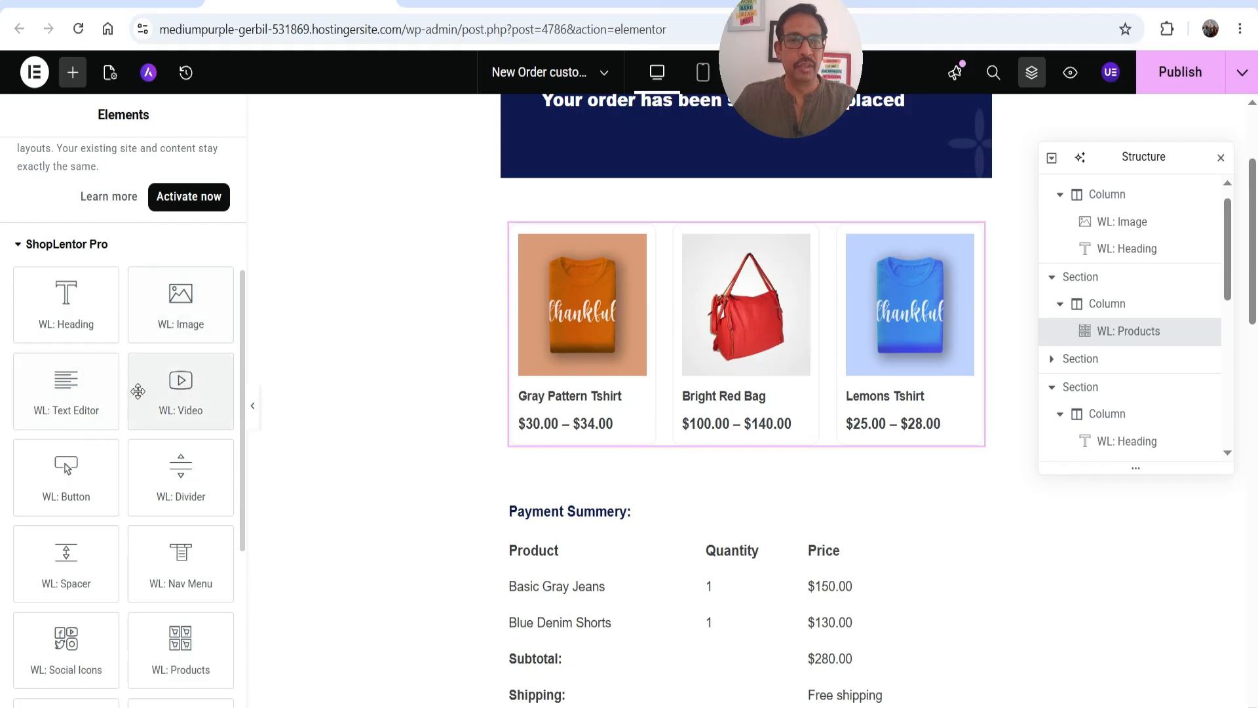
scroll(137, 392, down, 3)
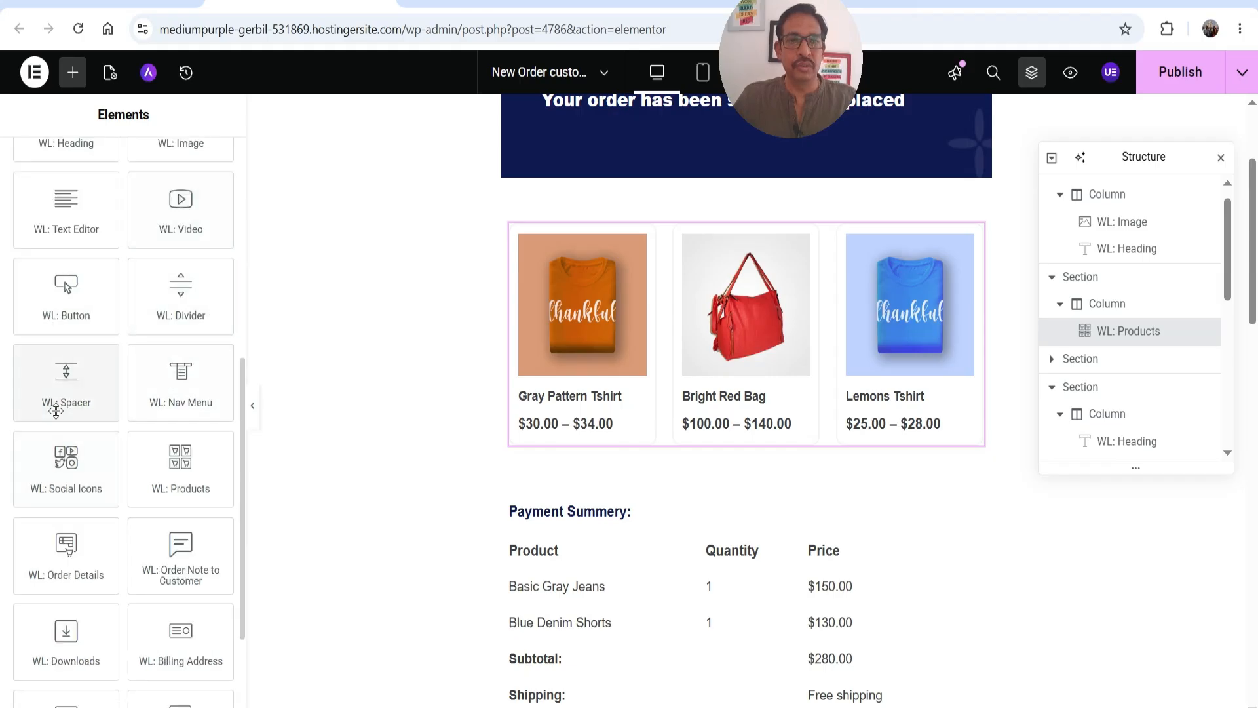
scroll(174, 395, down, 1)
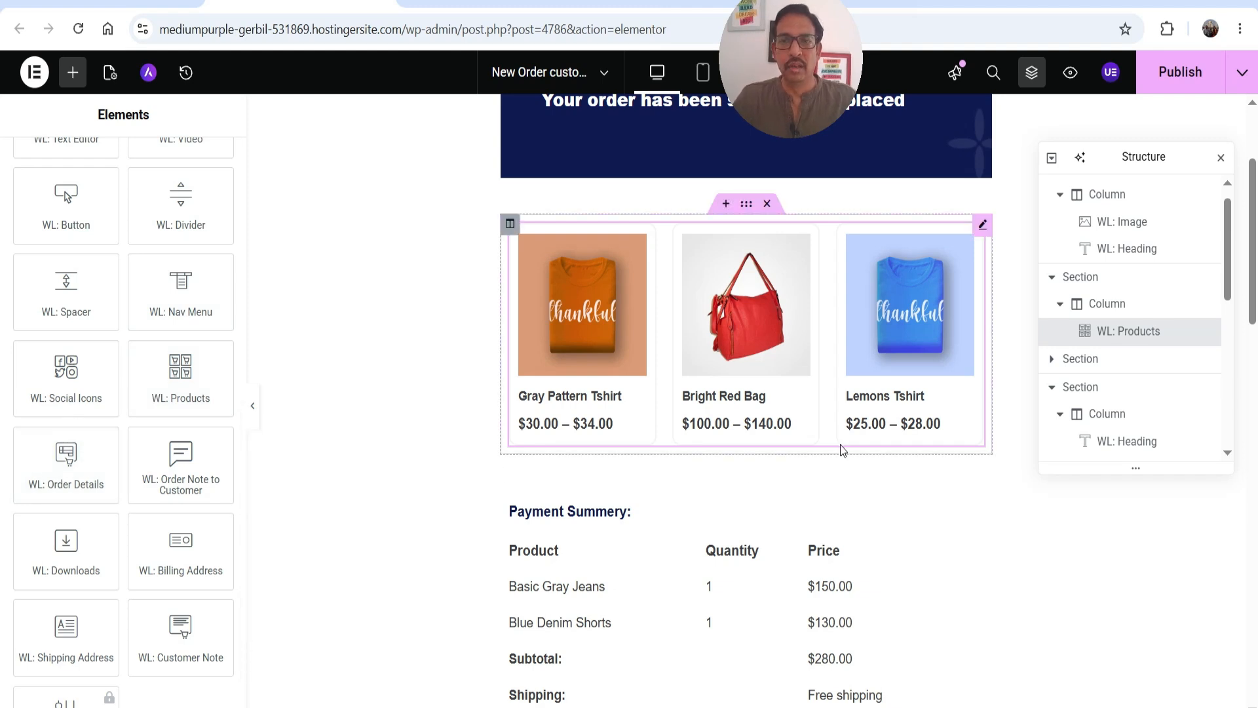
scroll(824, 435, down, 7)
scroll(759, 463, up, 7)
click(963, 570)
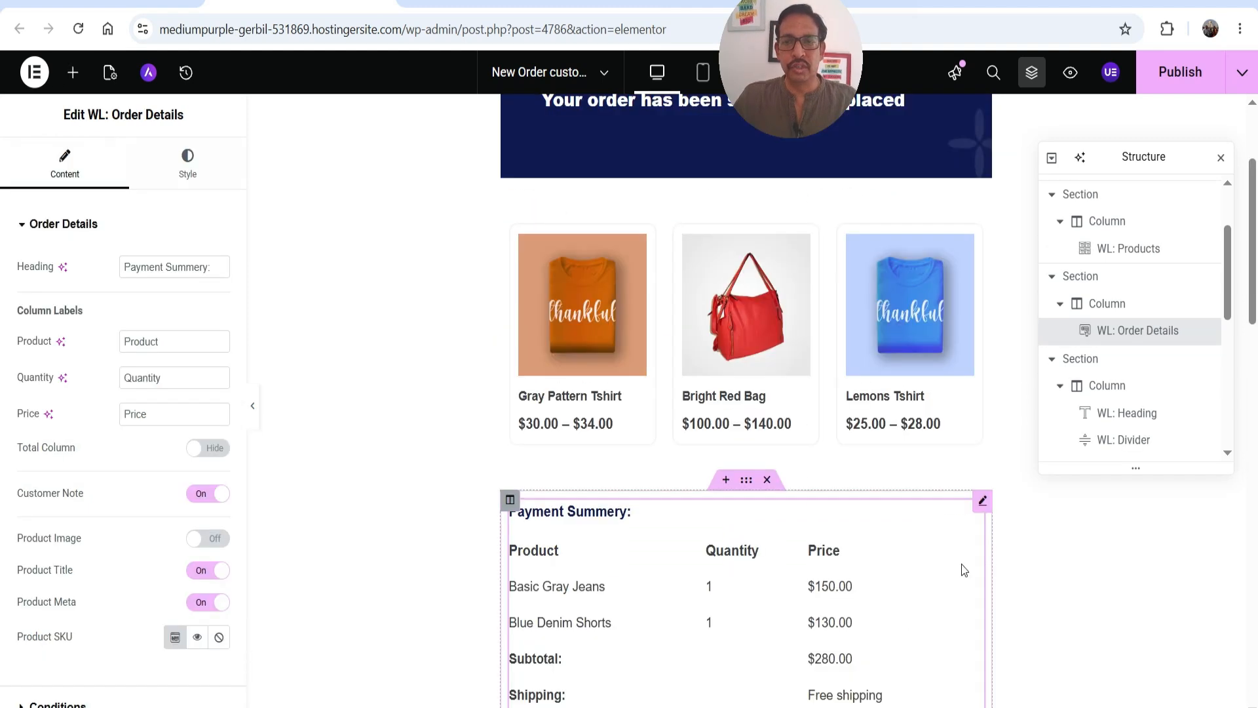
Step: Add a Billing Address widget below the payment summary and move it into the section beneath the NAME heading
click(76, 73)
scroll(128, 397, down, 8)
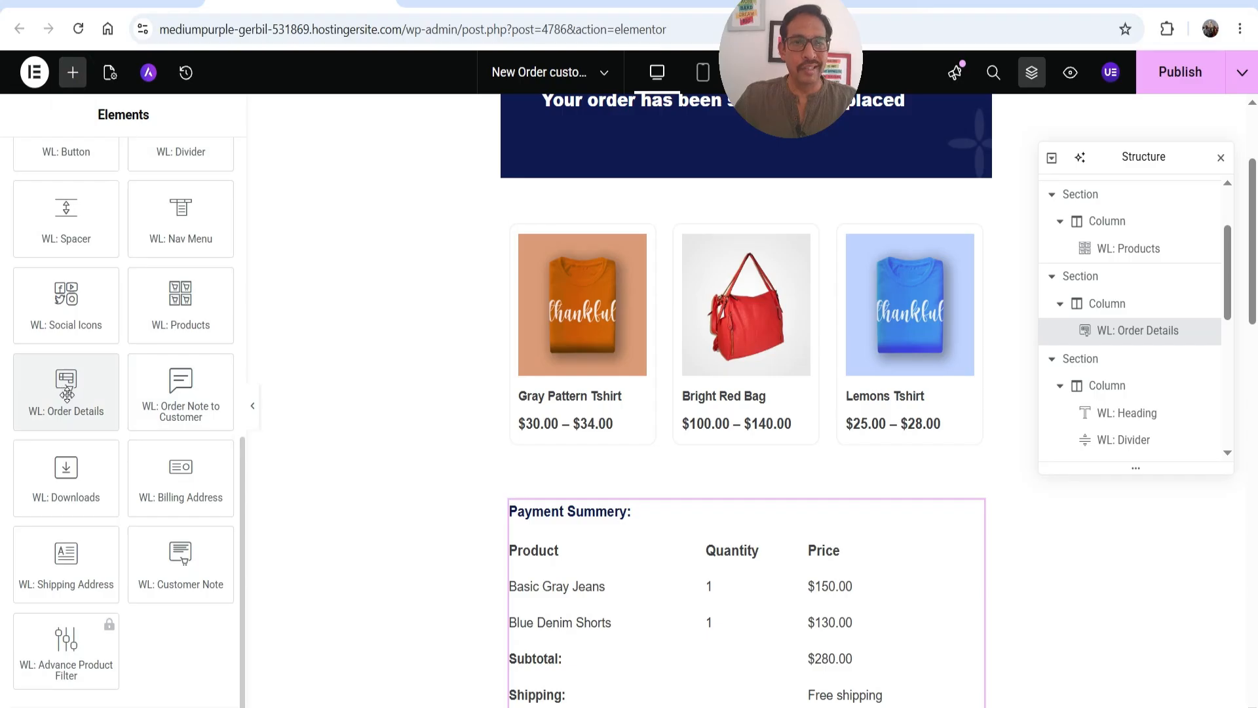
scroll(315, 429, down, 5)
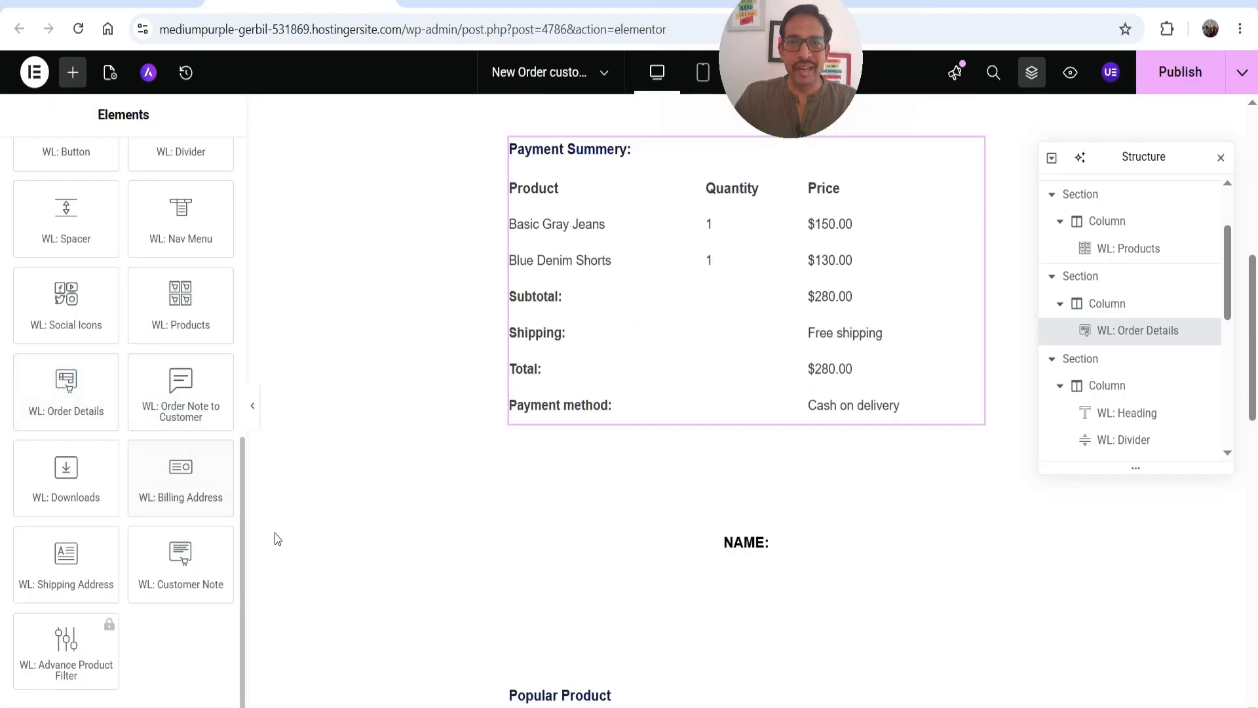
scroll(697, 588, up, 4)
scroll(698, 588, down, 4)
drag(173, 478, 688, 432)
scroll(430, 514, down, 4)
click(950, 165)
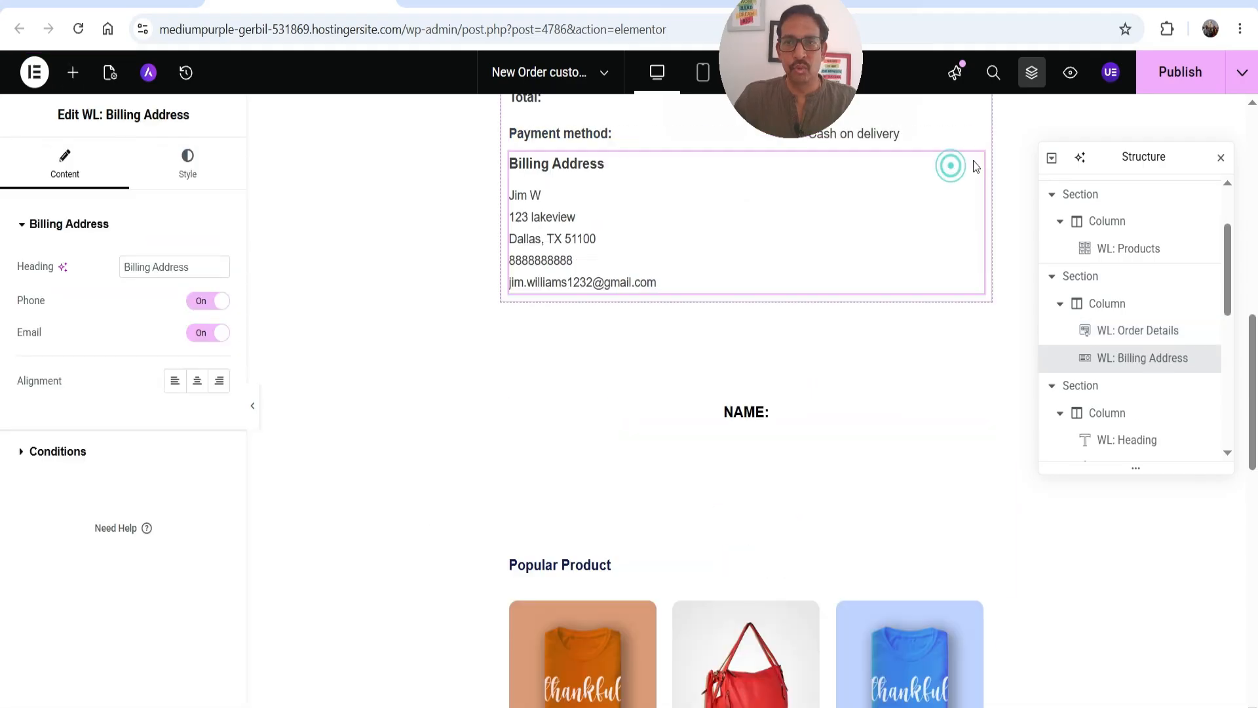
drag(981, 166, 897, 299)
Step: Review the remaining widgets and the finished email layout, and publish the New Order template
click(74, 70)
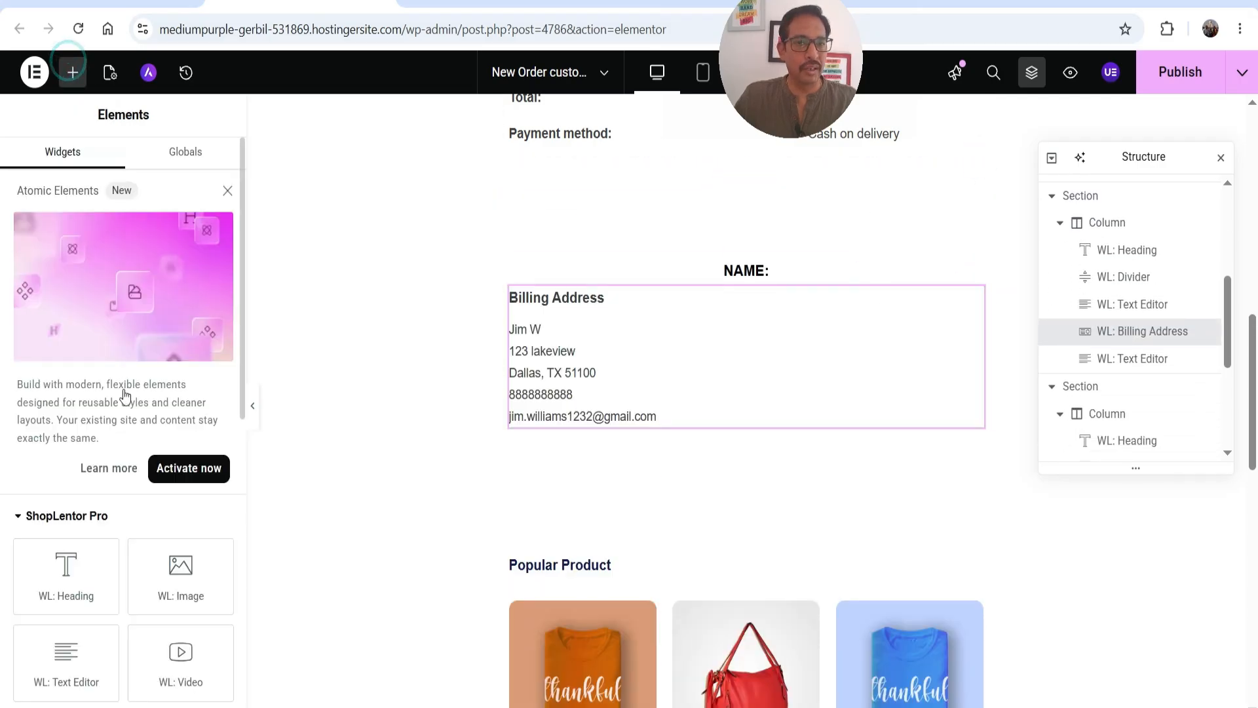
scroll(124, 393, down, 7)
scroll(83, 385, down, 3)
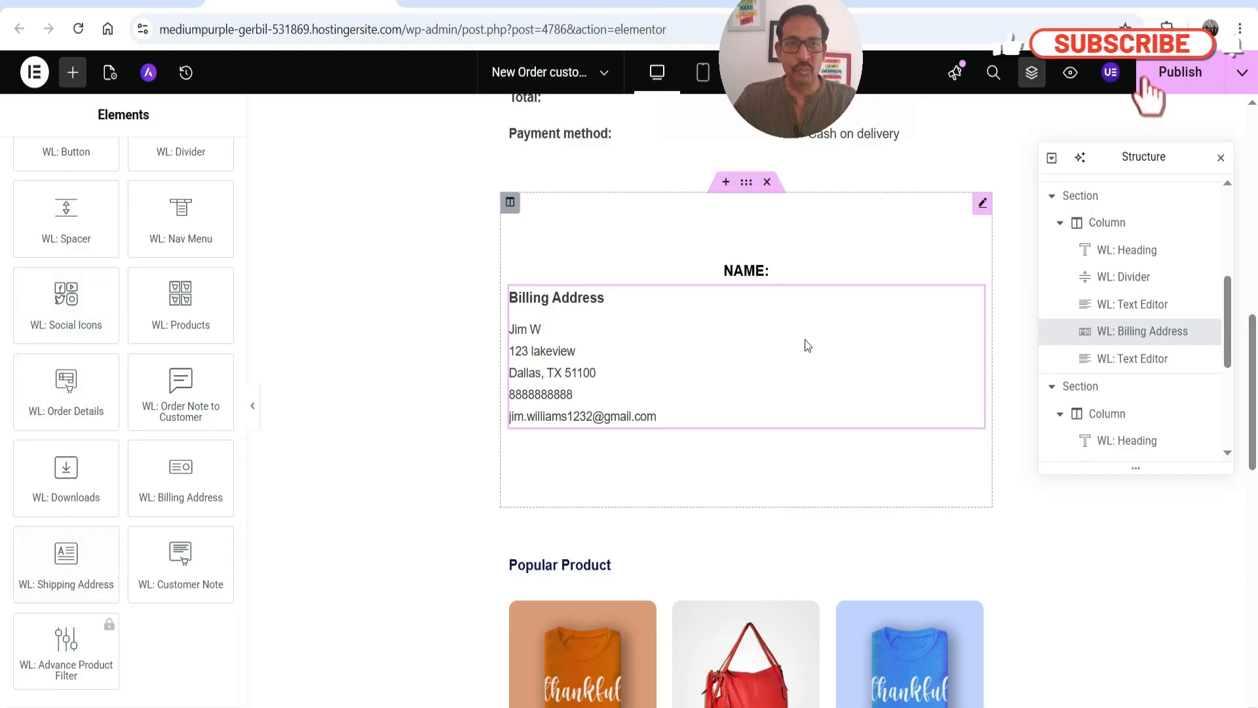
scroll(828, 374, down, 4)
scroll(874, 328, up, 12)
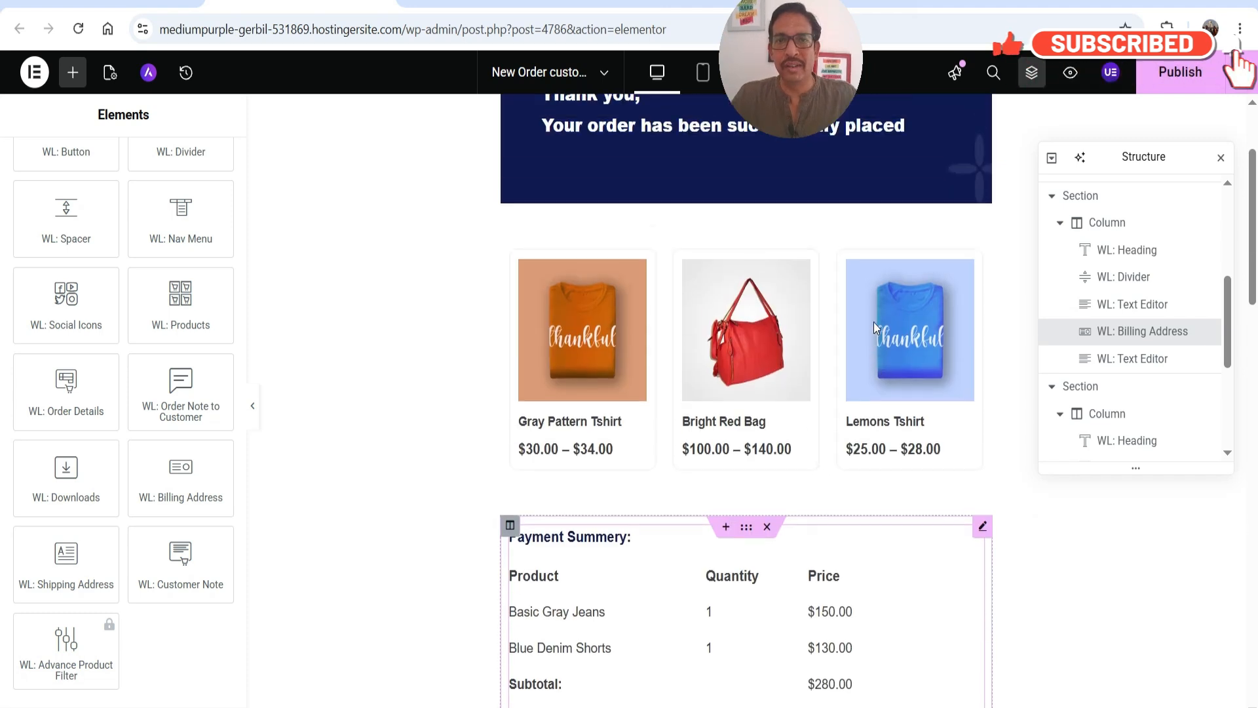
scroll(874, 321, up, 3)
click(1181, 75)
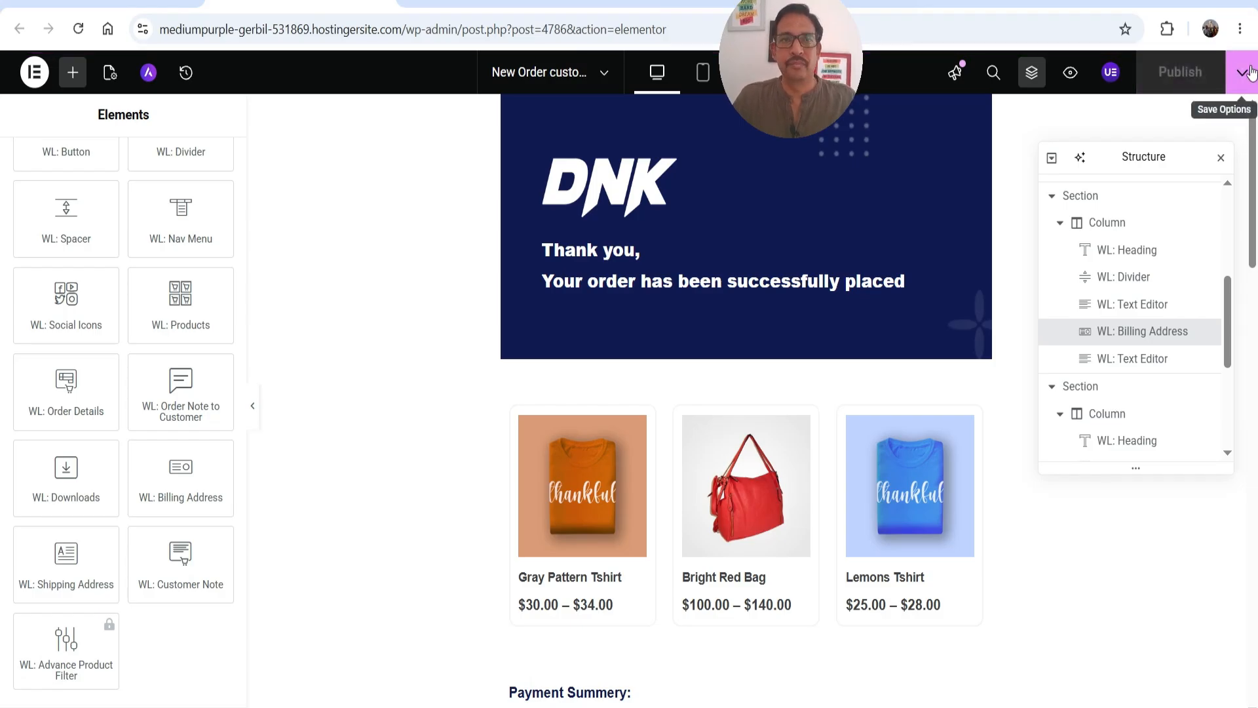
Step: Open ShopLentor's Template Builder in the WordPress admin and show the Completed Order email templates
click(115, 2)
click(955, 150)
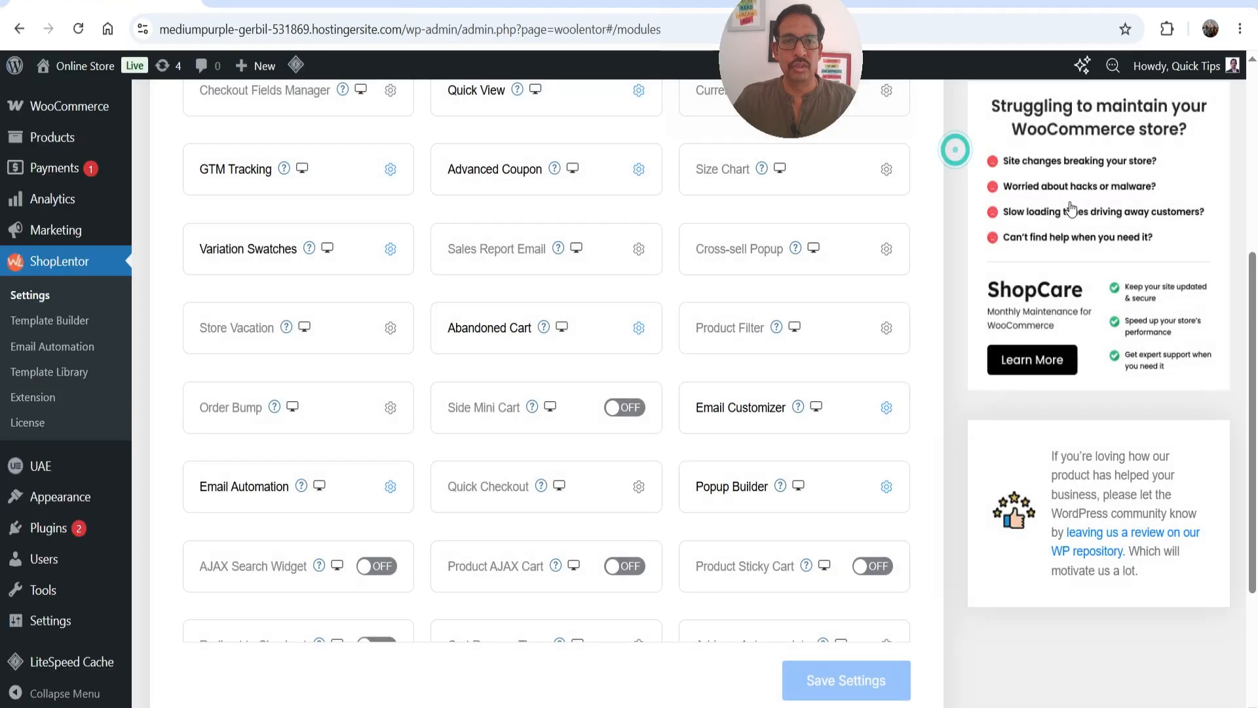
scroll(270, 347, up, 3)
click(49, 505)
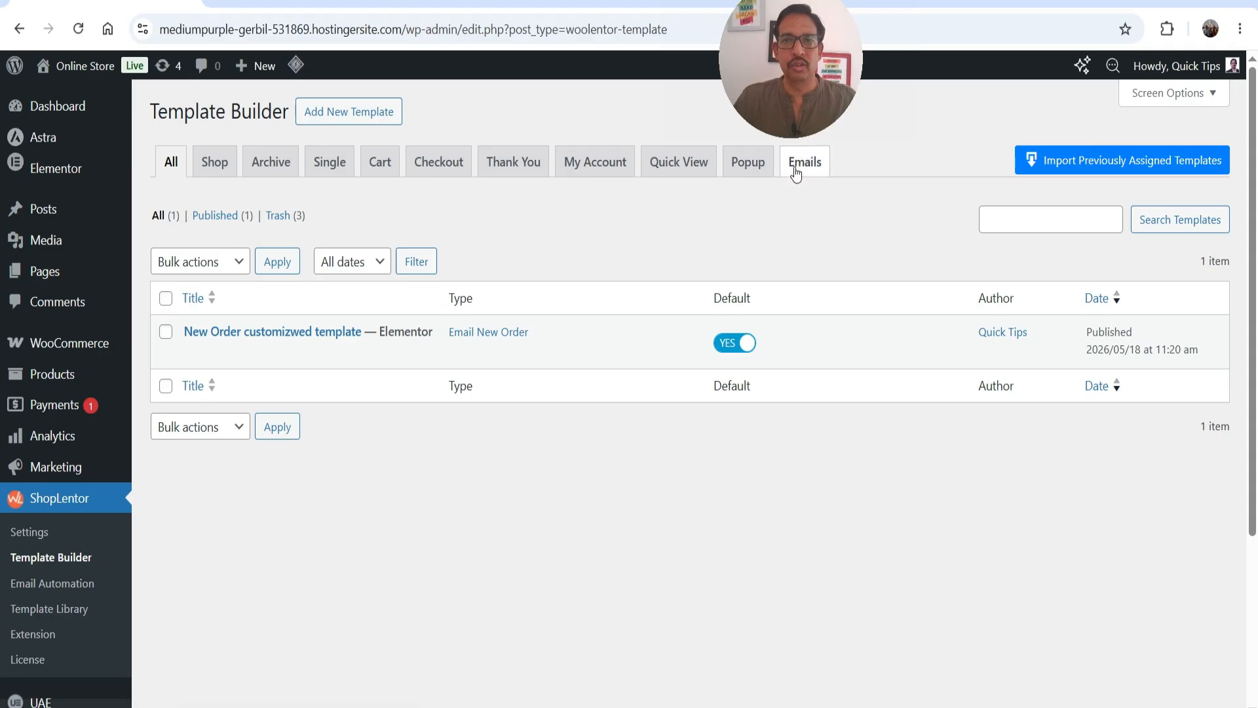
click(795, 168)
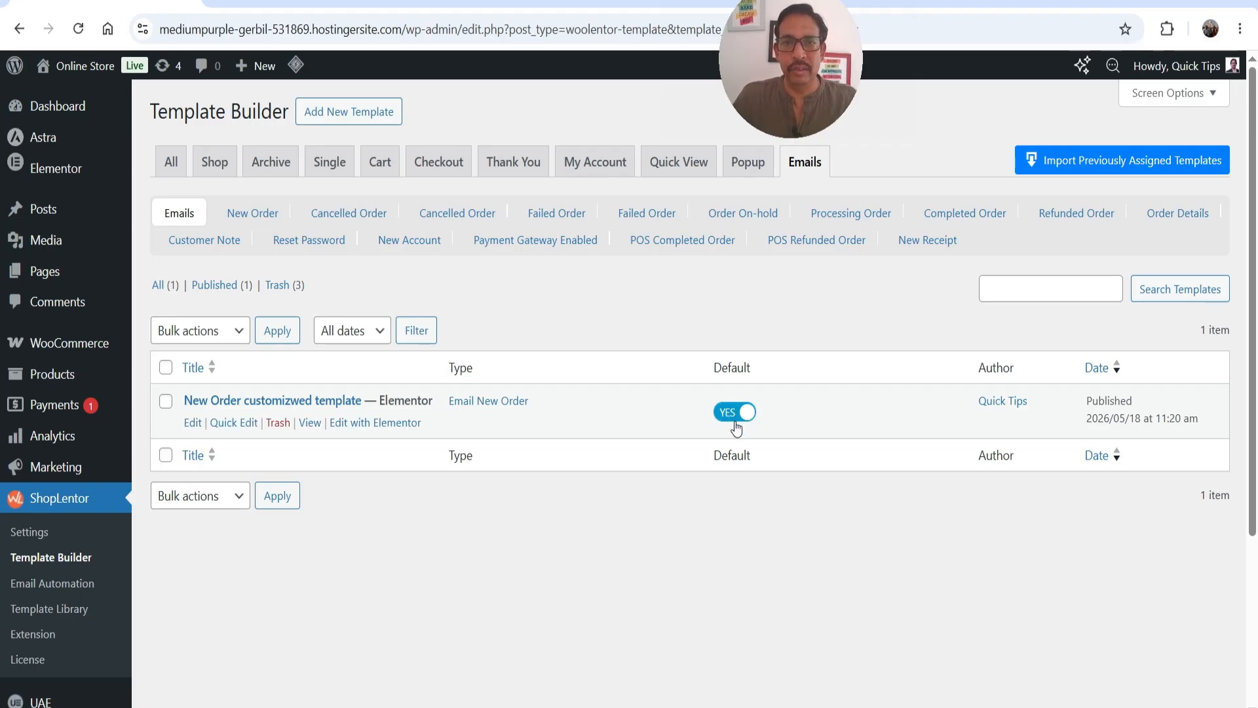
click(976, 220)
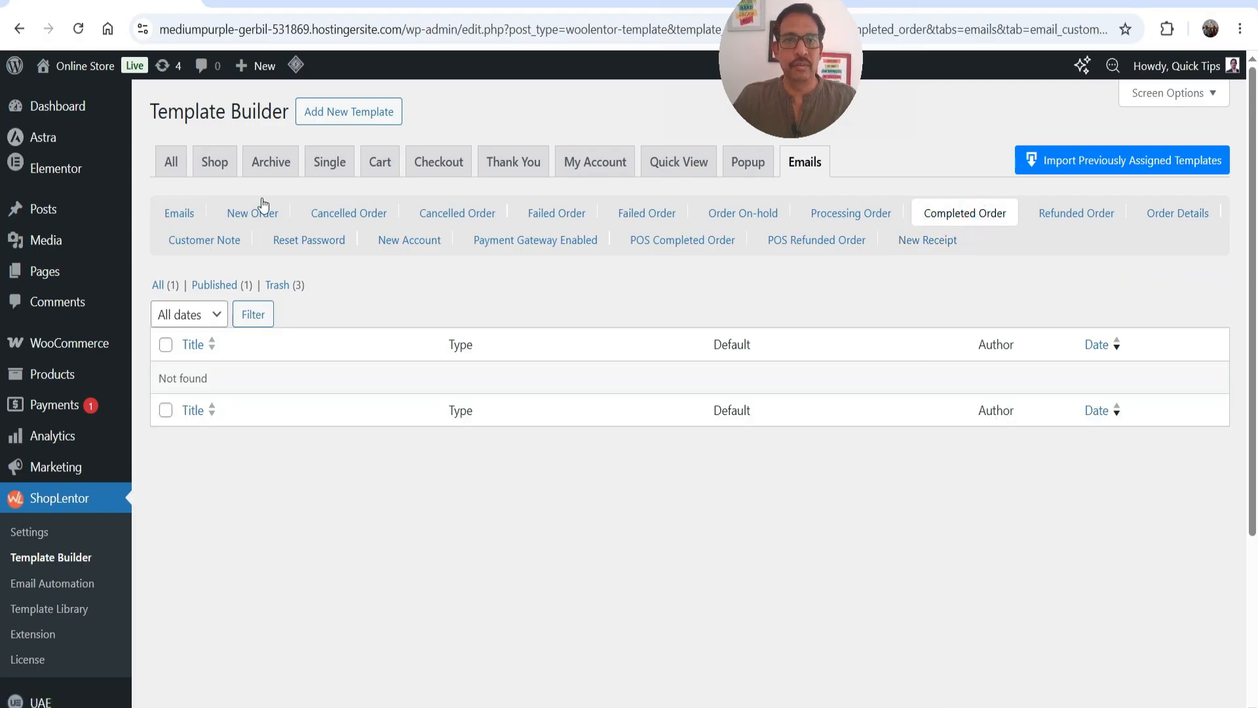
Step: Start a new template named "Order completed customized template"
click(361, 116)
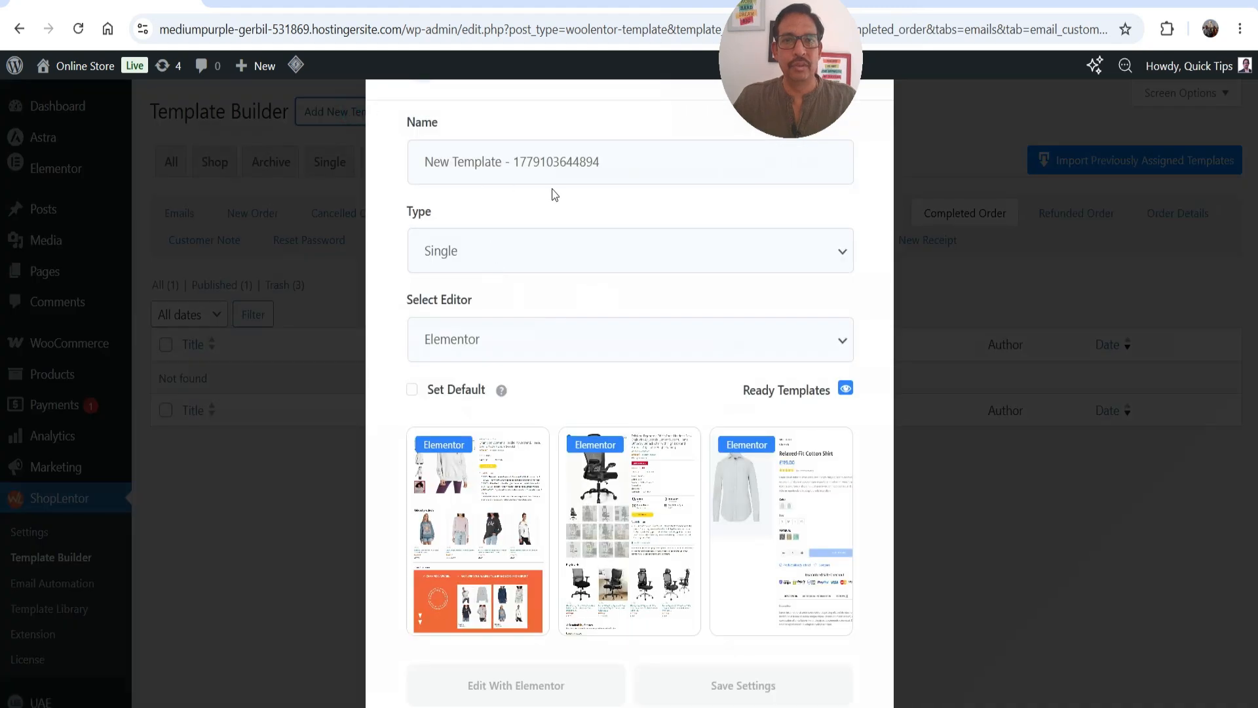
triple_click(601, 164)
text(O)
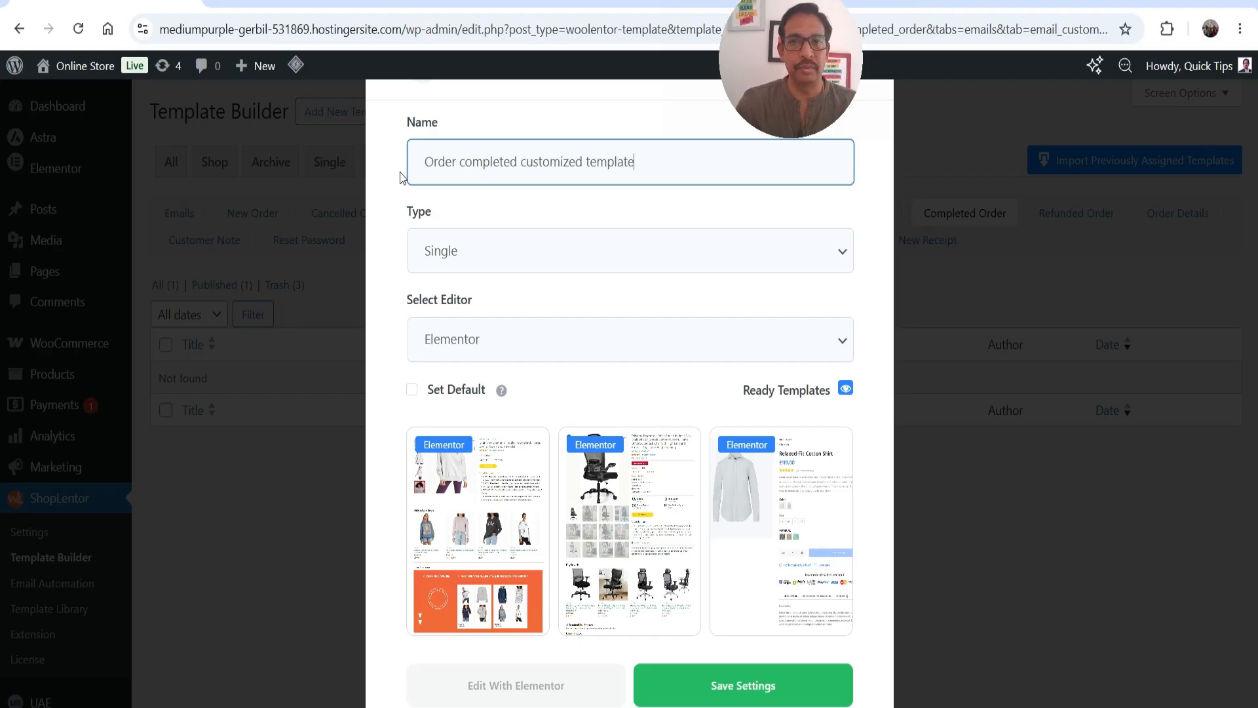
Step: Set the template type to Email Completed Order and choose the ready-made Email Completed Order Two design
click(524, 246)
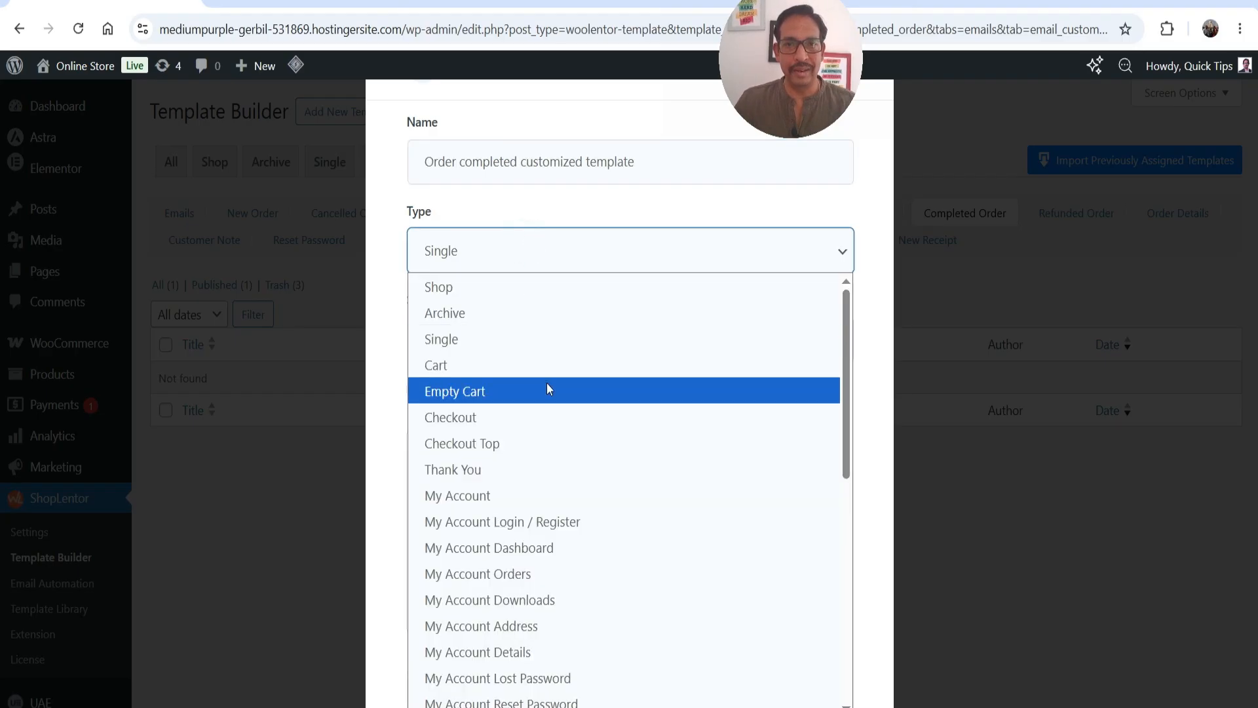
scroll(673, 397, down, 1)
scroll(671, 395, down, 6)
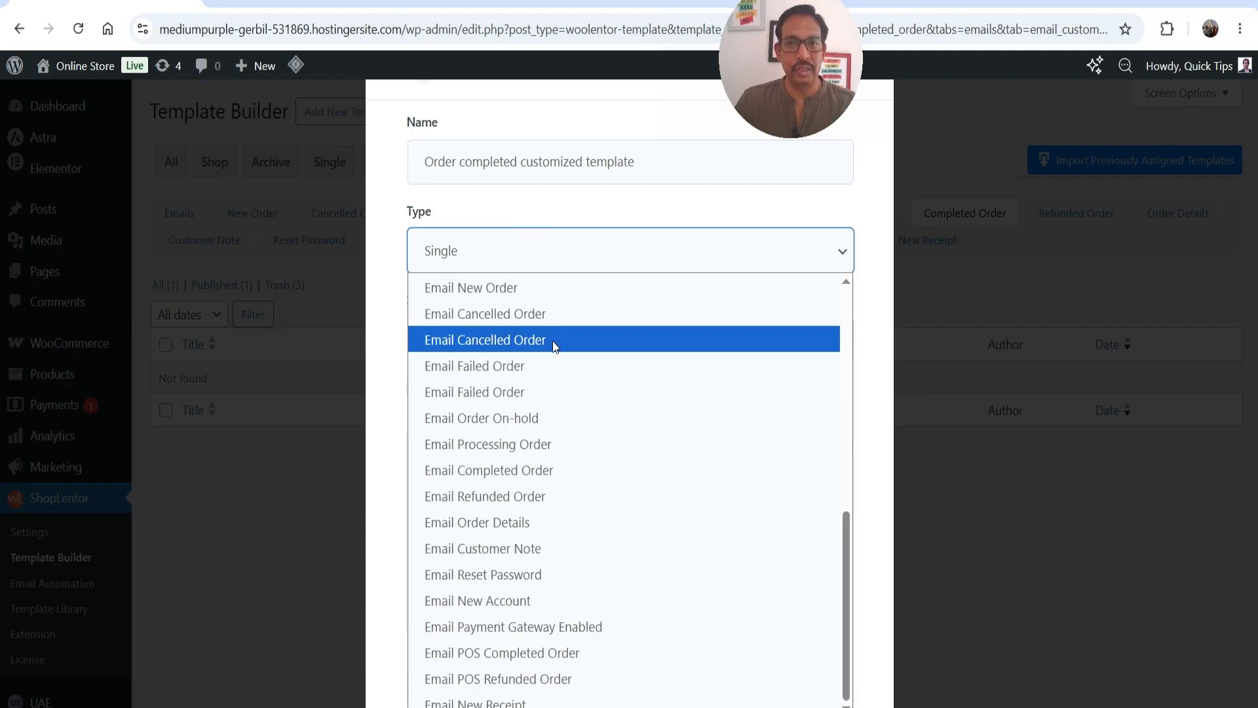
click(558, 470)
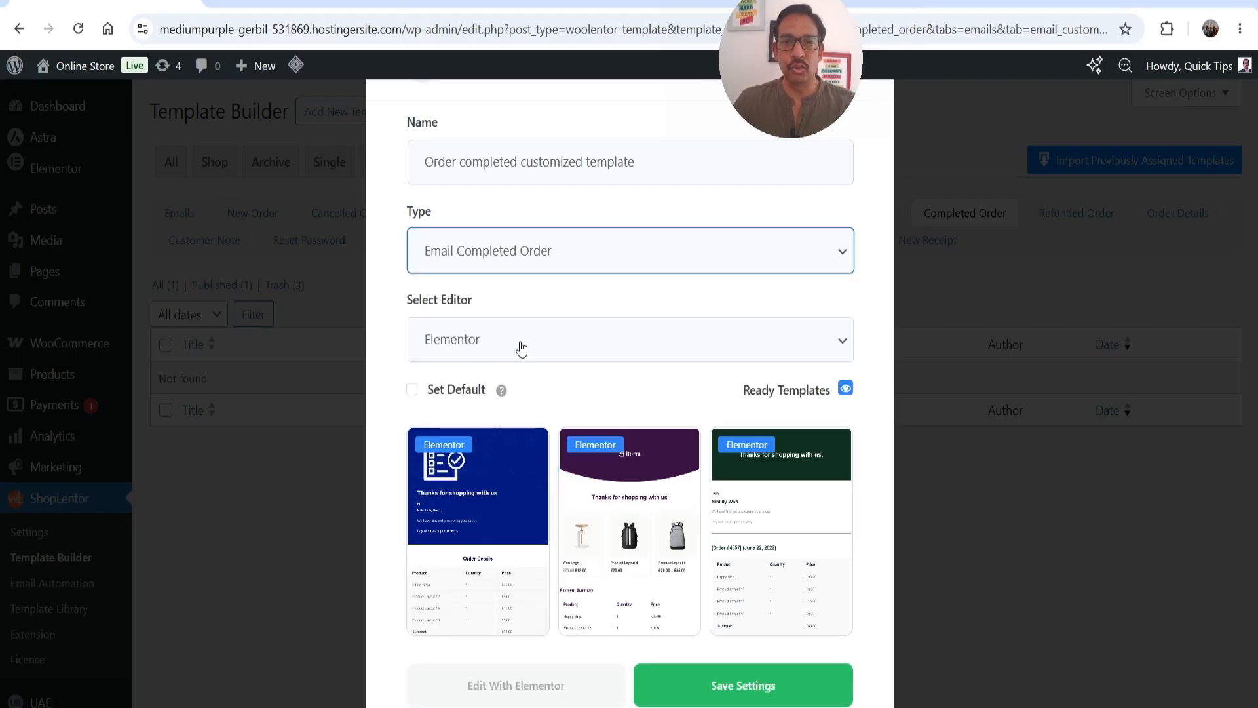
mouse_move(597, 550)
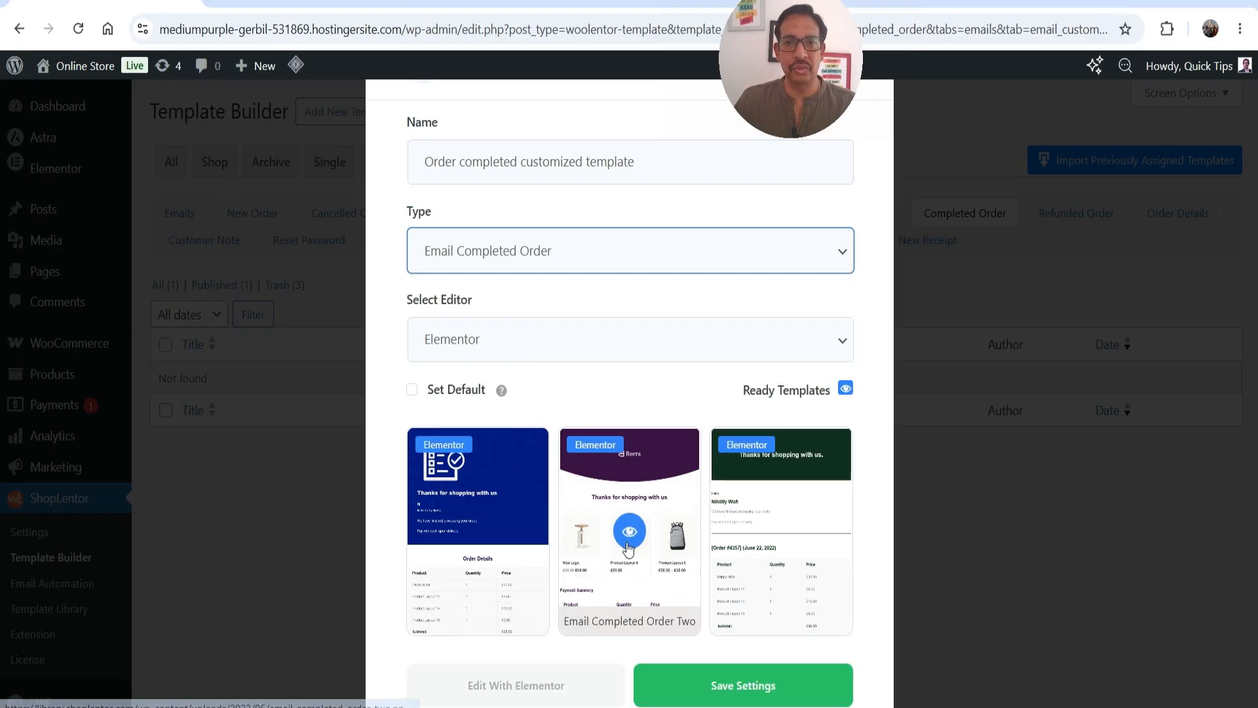
click(627, 567)
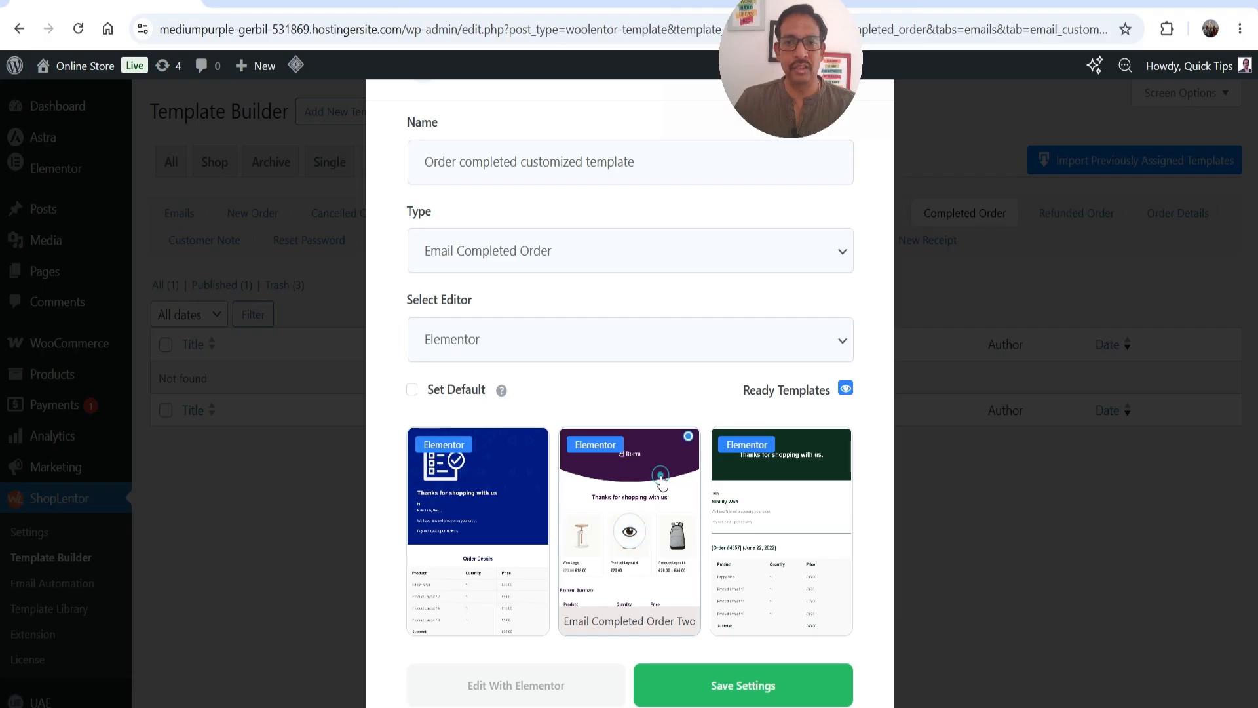
Step: Make the new Completed Order template the default, save its settings, and open it for editing in Elementor
click(411, 391)
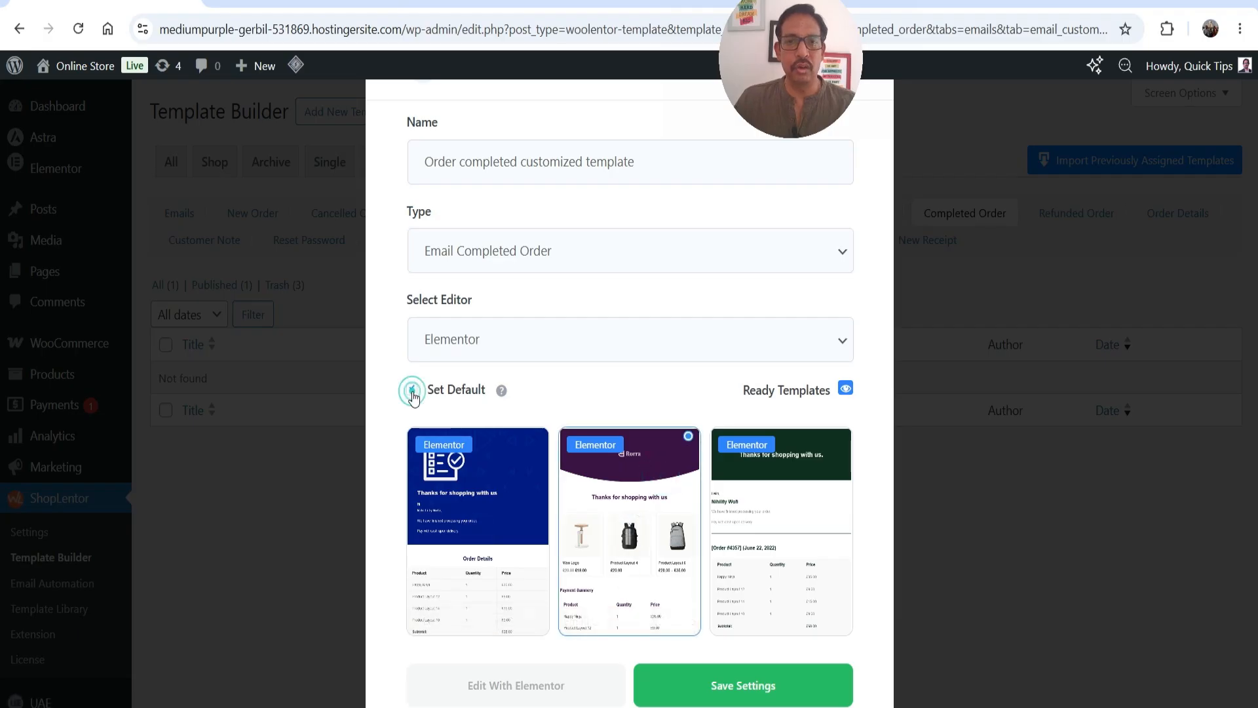
click(744, 687)
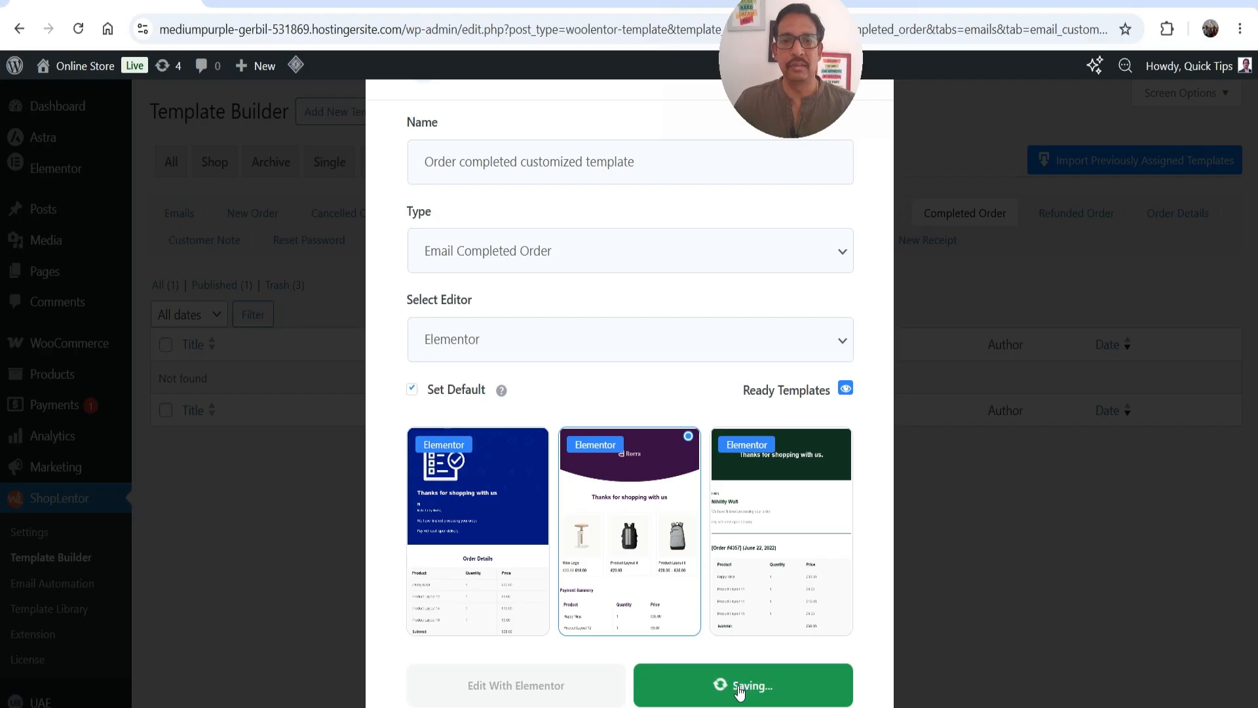
click(491, 687)
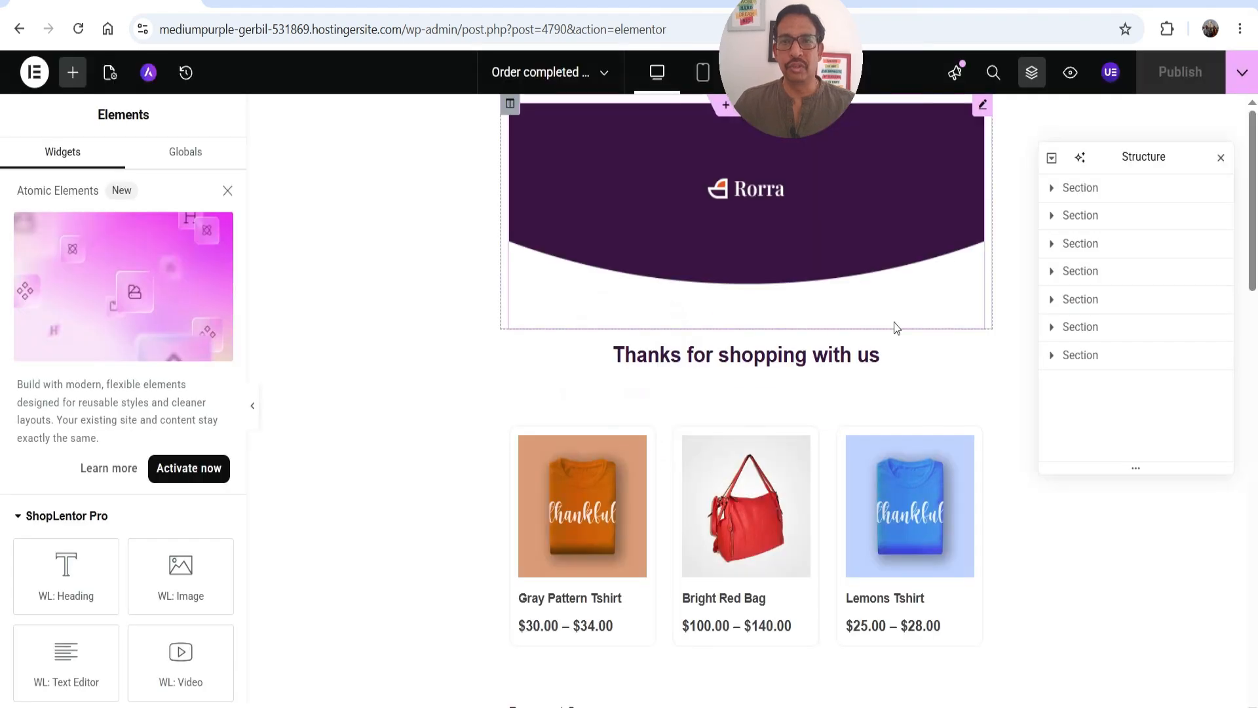
Step: Replace the purple Rorra header image with client-logo-3-2.png from the media library
click(757, 187)
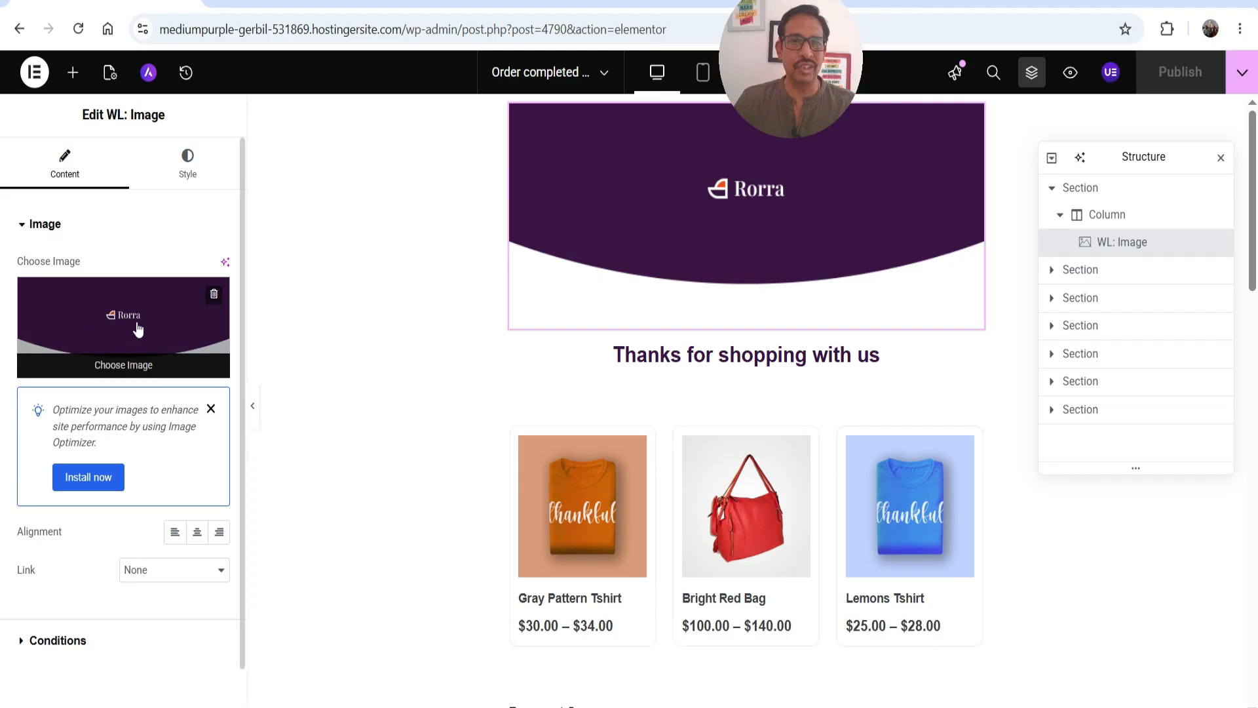
click(119, 319)
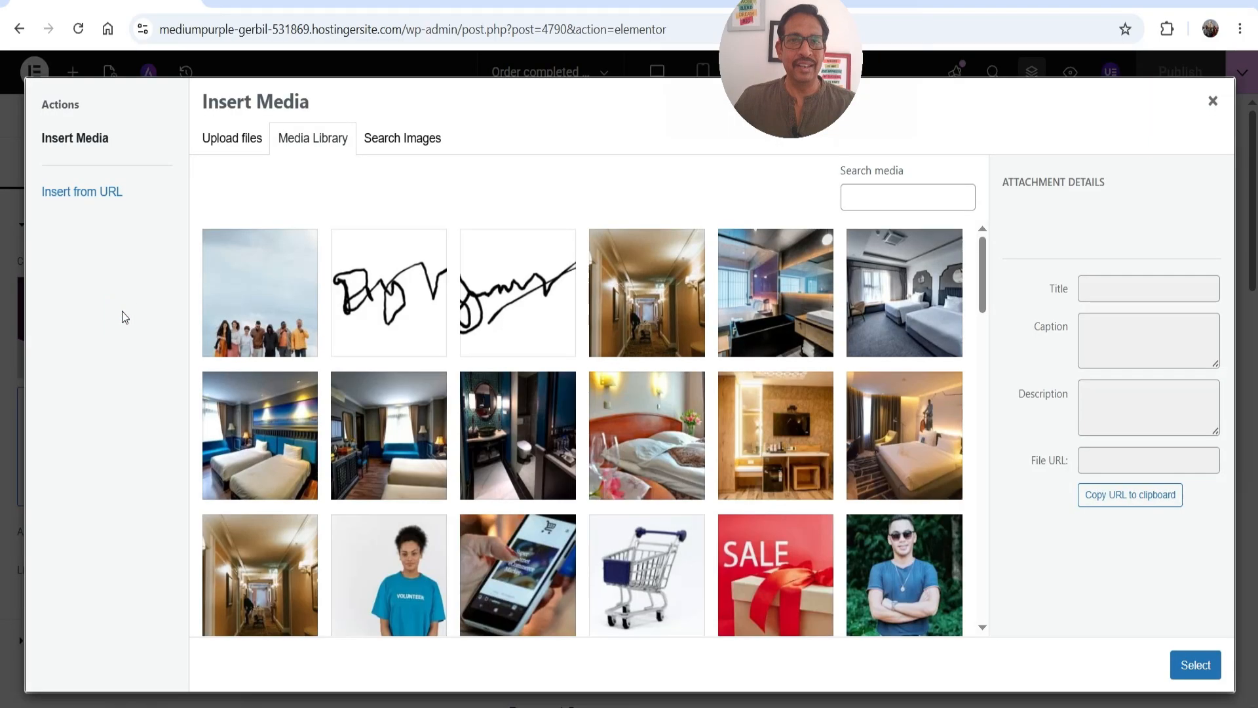
scroll(749, 347, down, 20)
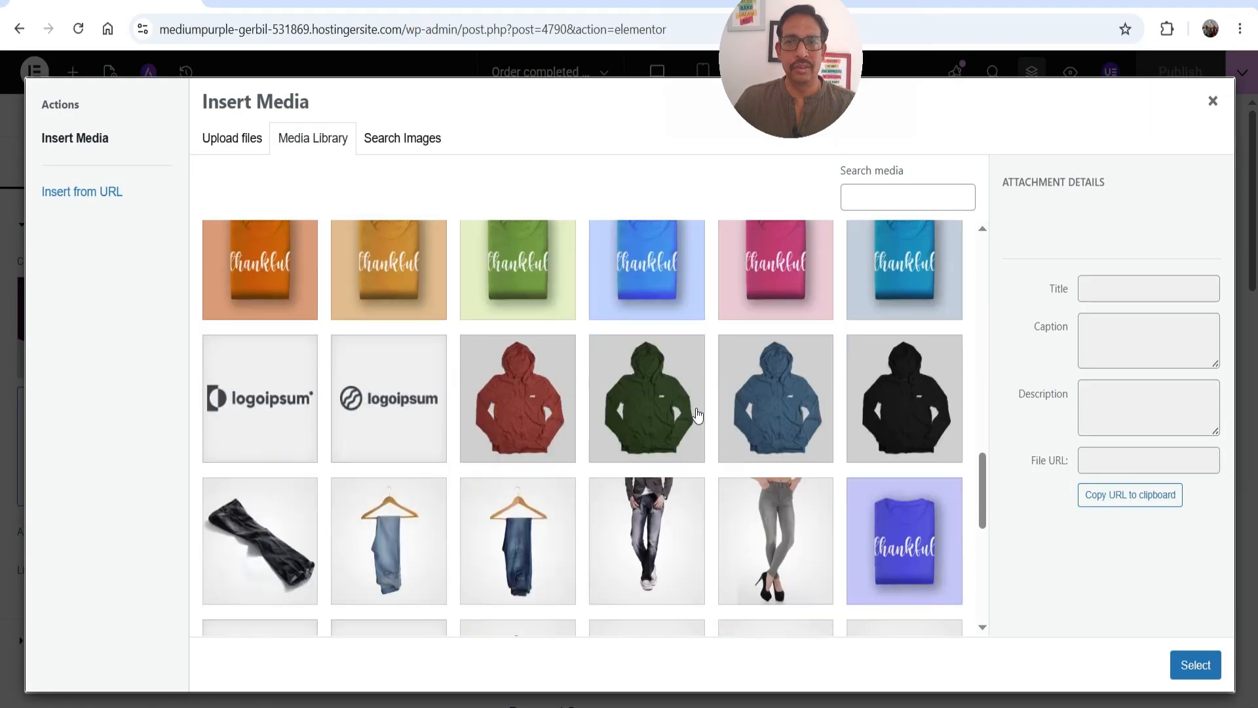
click(370, 361)
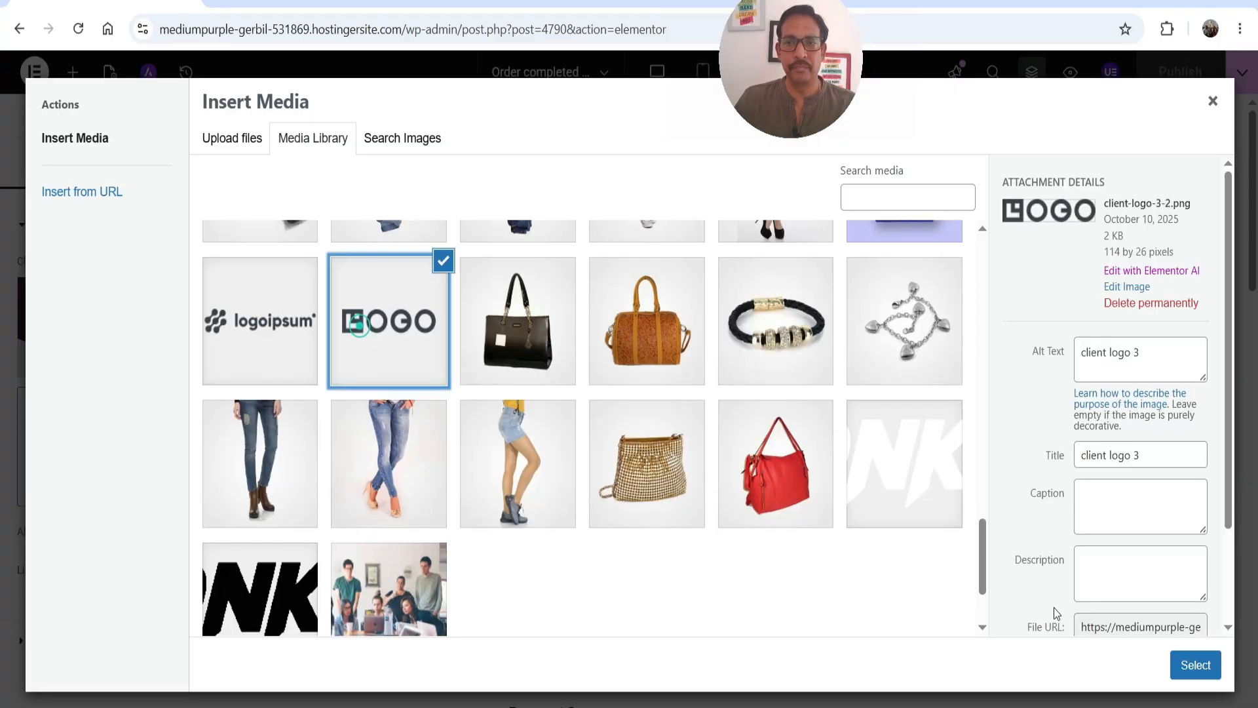
click(1195, 664)
click(693, 200)
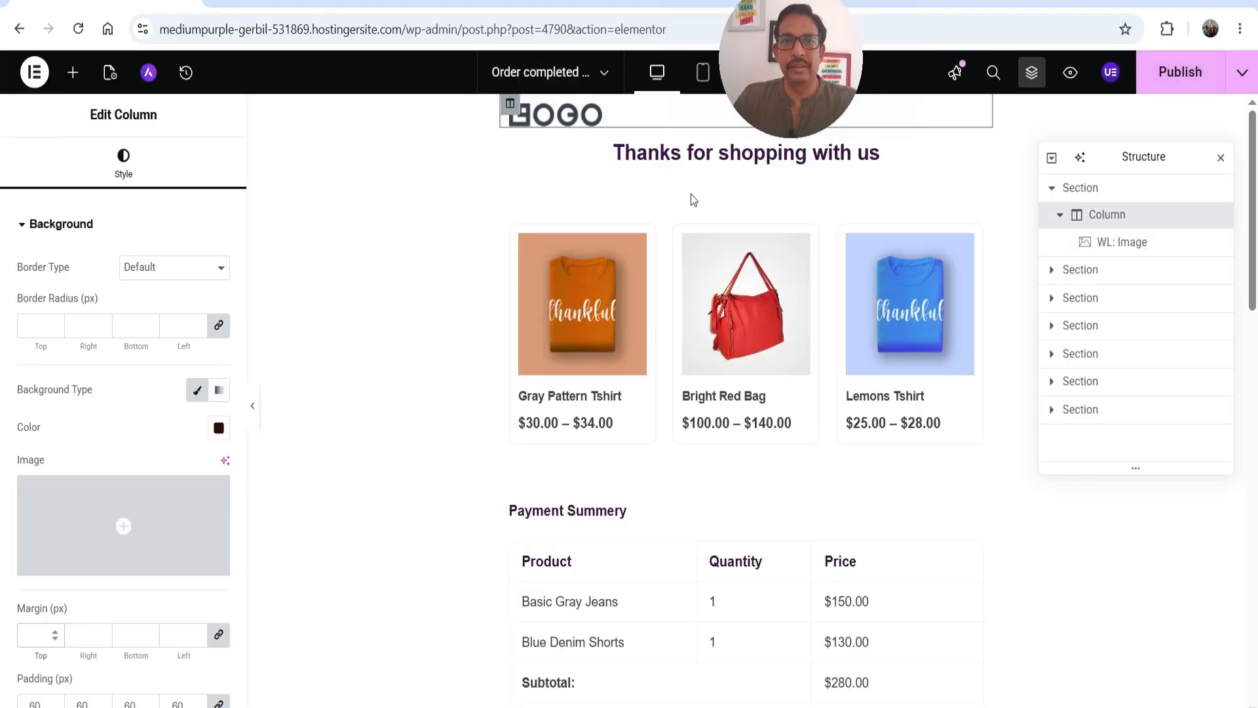
Step: Add a single-column flexbox container directly above the "Thanks for shopping with us" heading
click(721, 142)
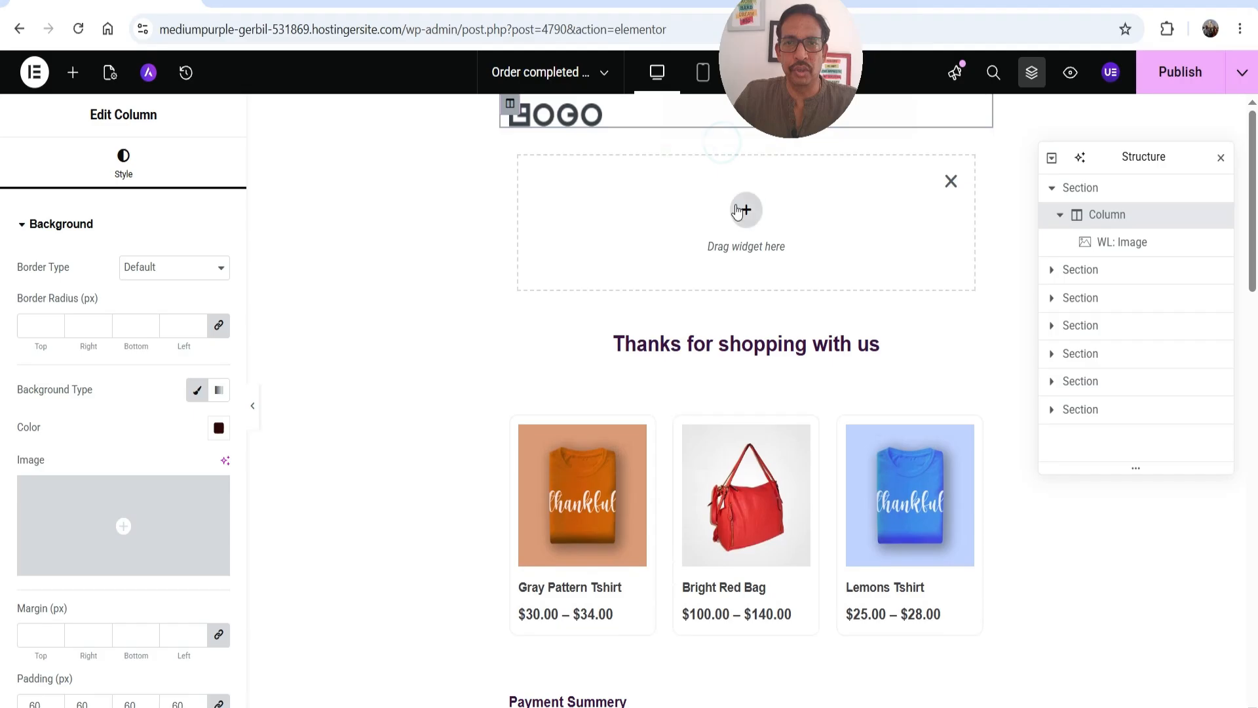
click(742, 211)
click(691, 269)
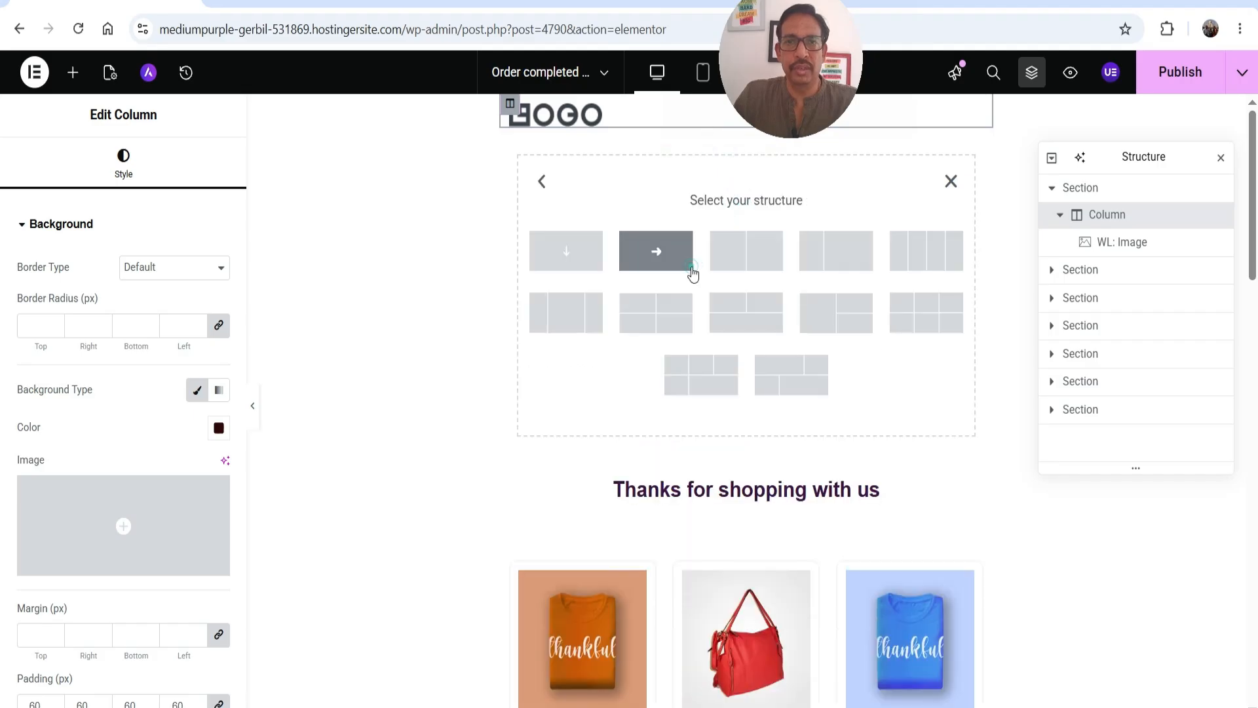
click(603, 257)
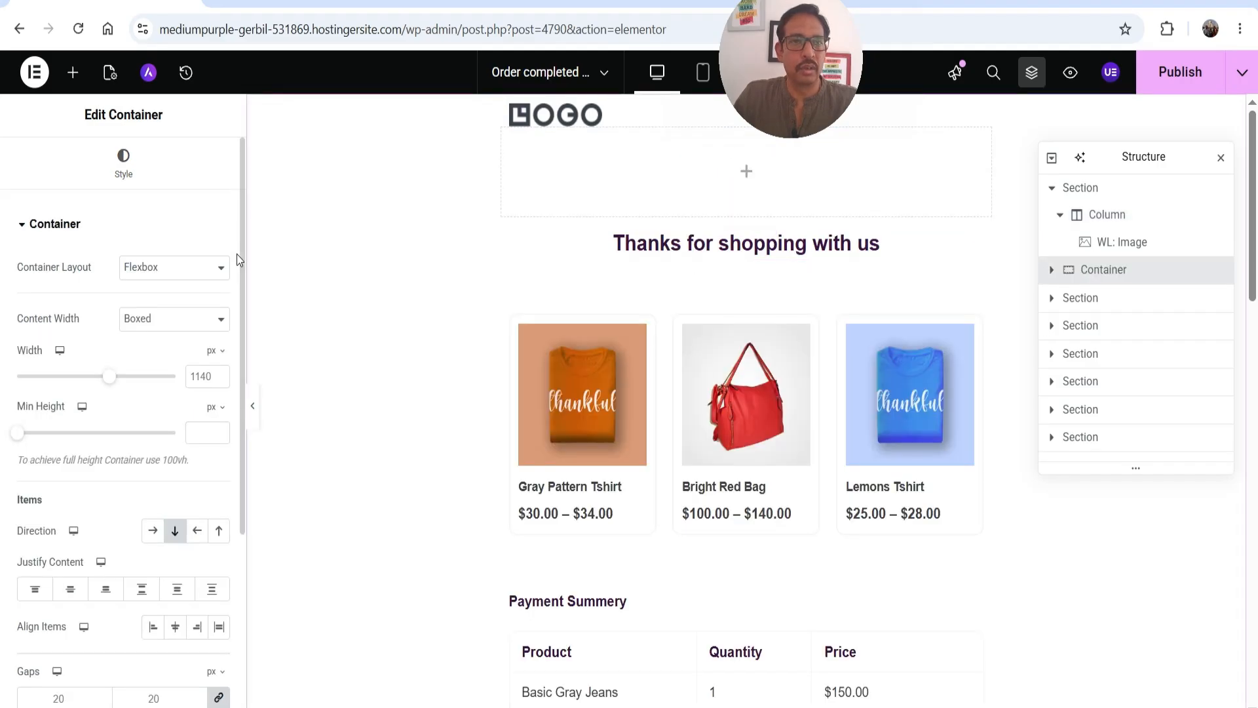
Step: Give the new container a solid black classic background
click(123, 164)
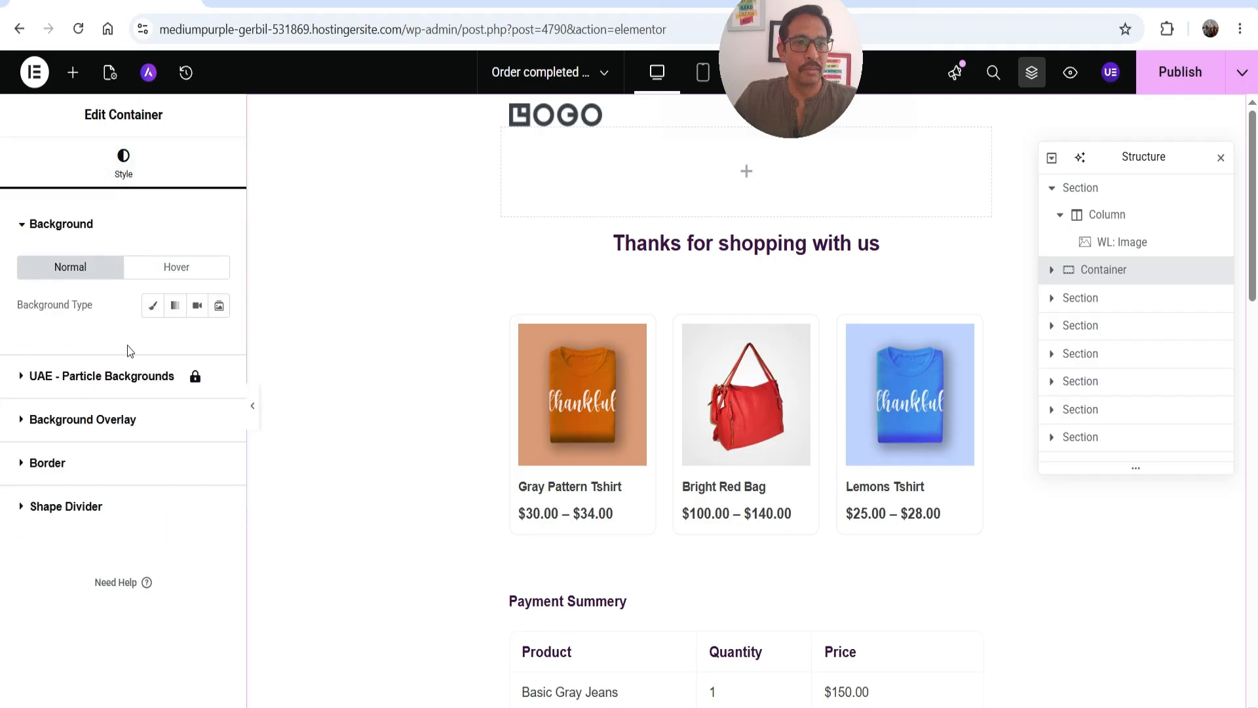
click(153, 306)
click(219, 347)
click(21, 237)
scroll(57, 268, down, 3)
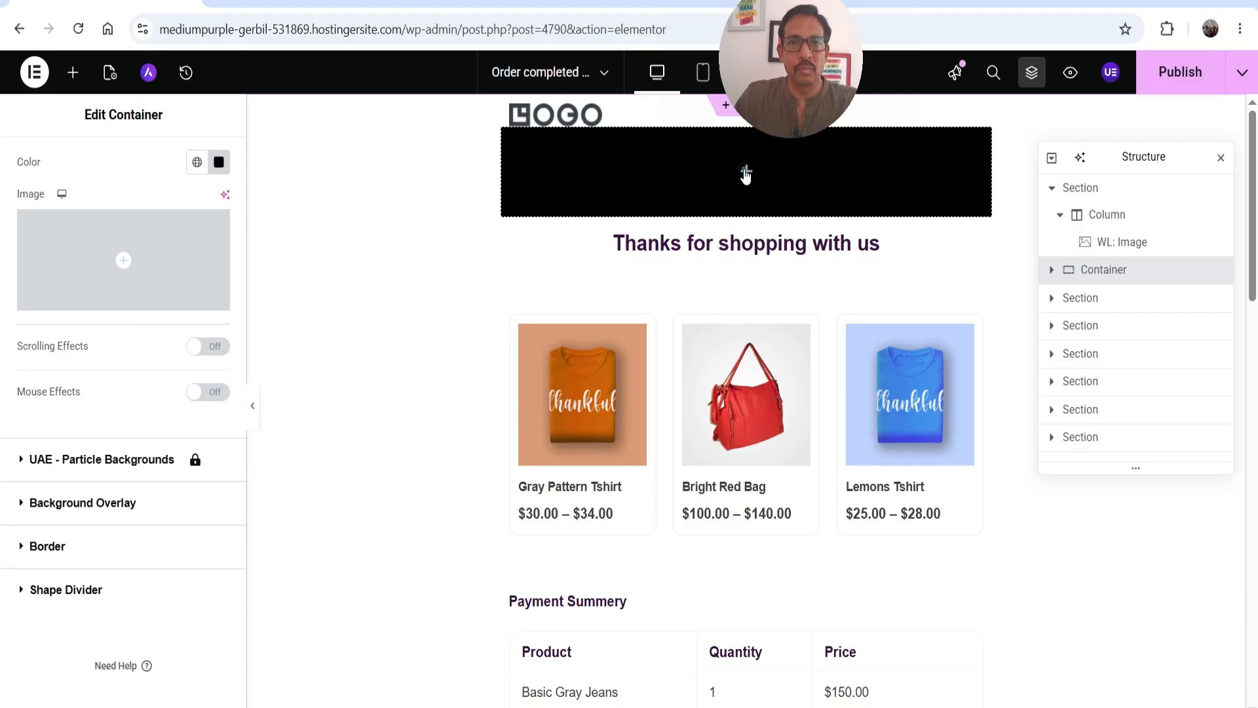
Step: Add a WL: Image widget to the black container and insert the white DNK logo from the media library
click(746, 173)
scroll(161, 437, down, 2)
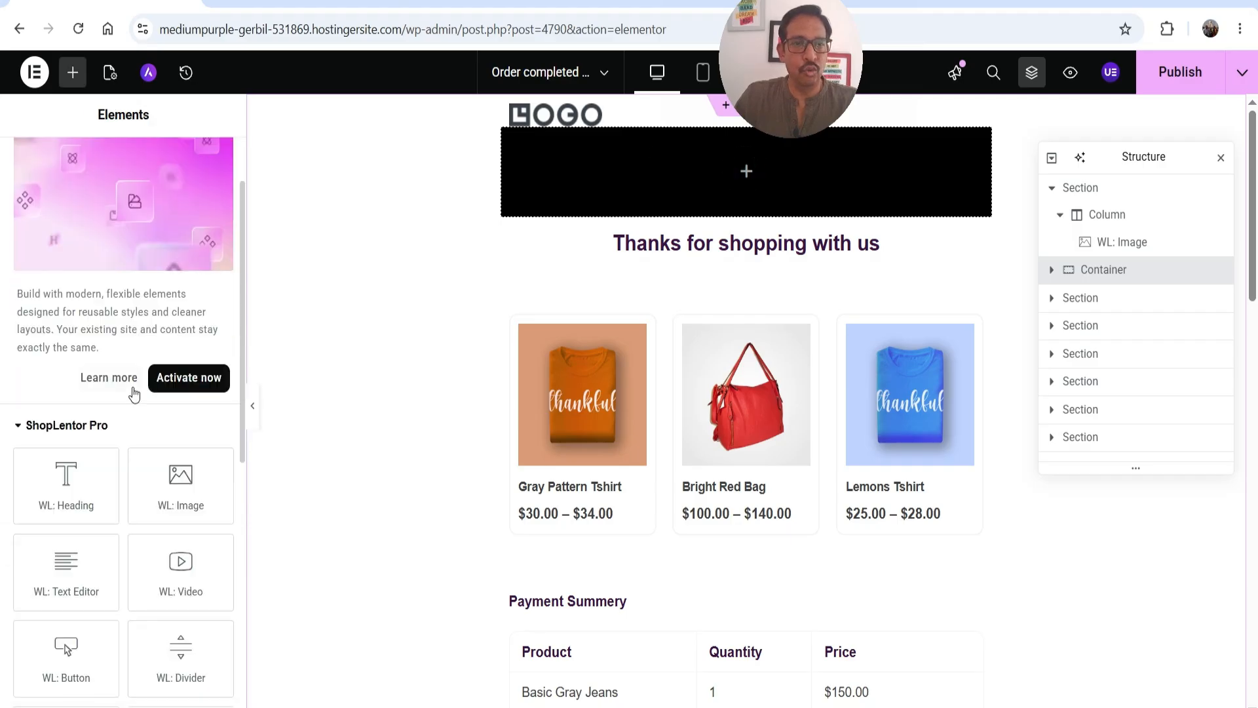
drag(180, 484, 713, 178)
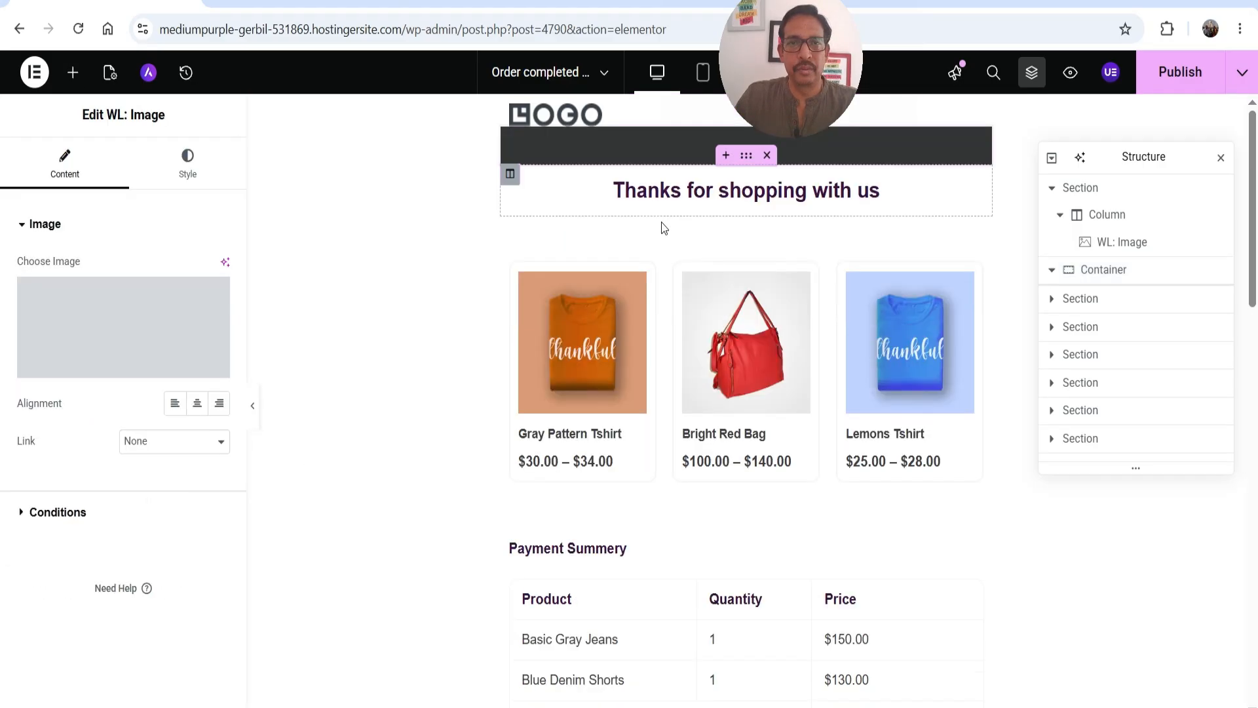
click(119, 327)
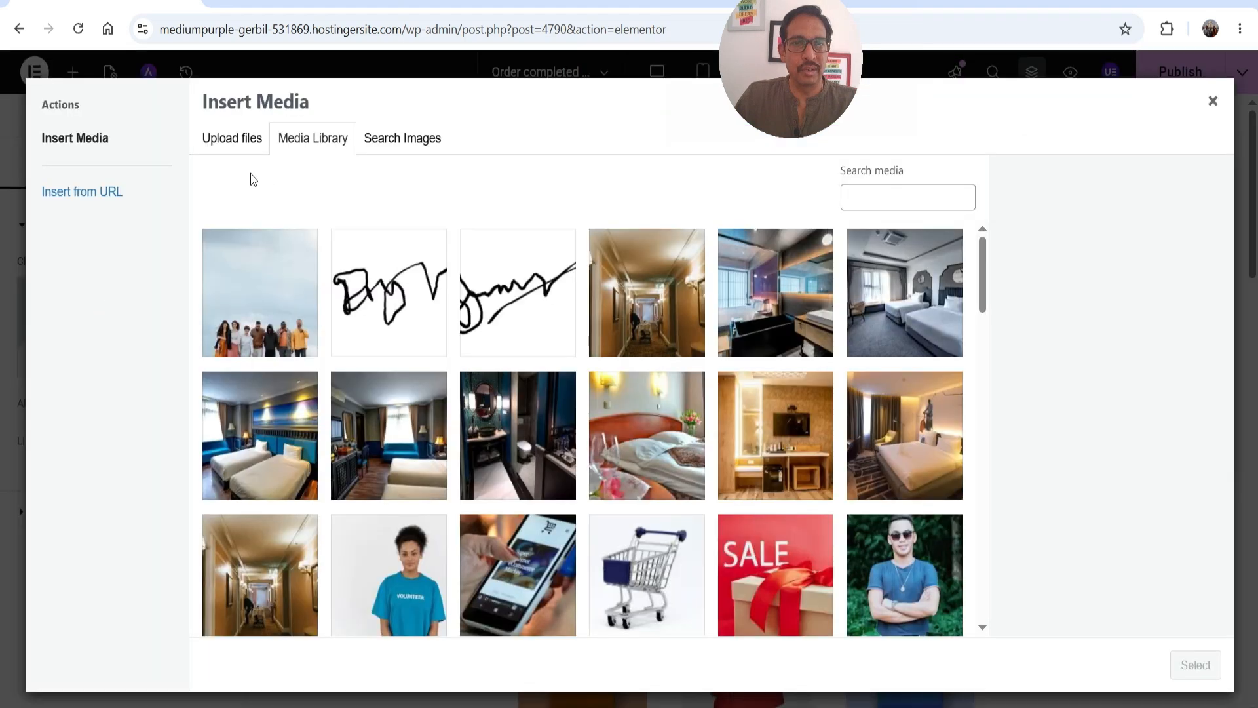
scroll(669, 393, down, 20)
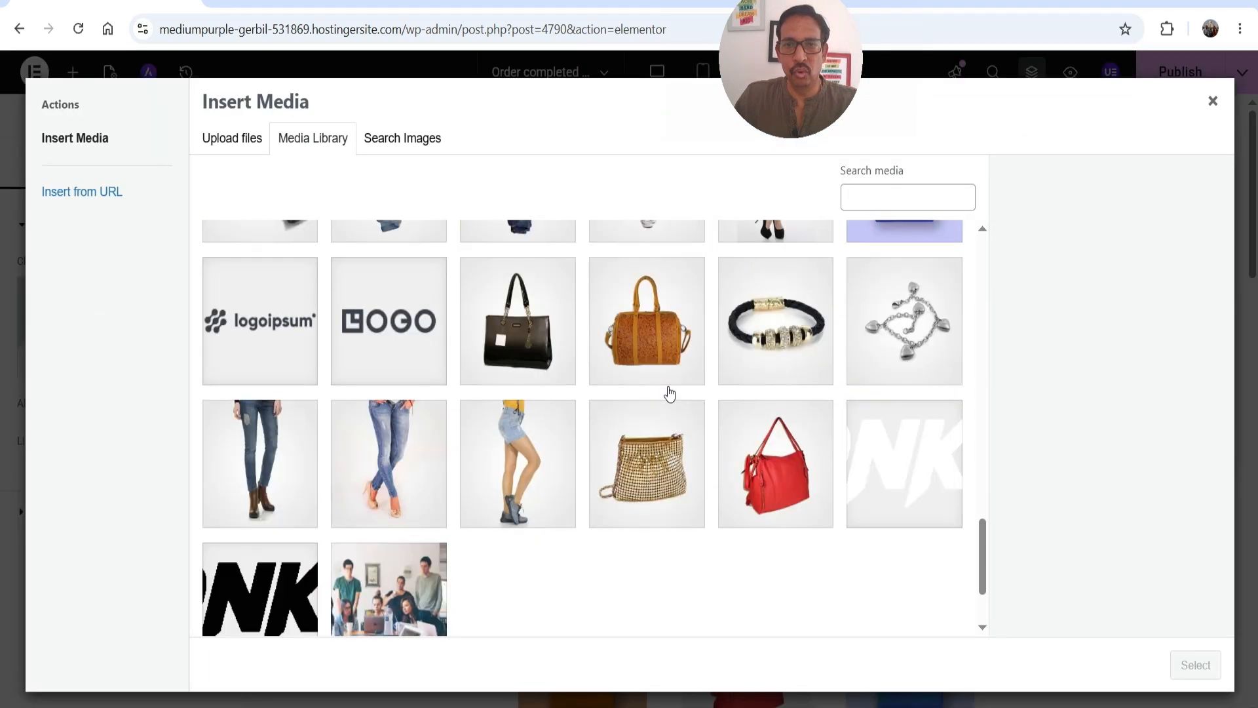
click(950, 465)
click(1196, 665)
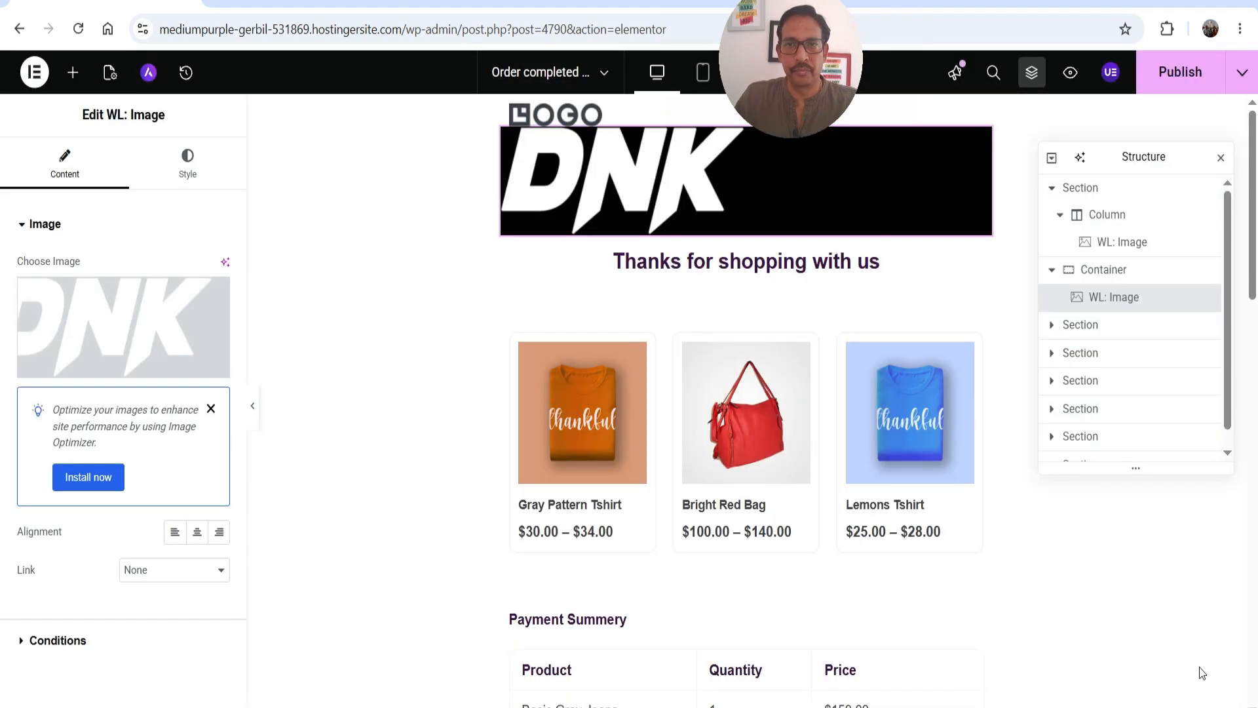
Step: Set the DNK logo's wrapper padding to 50 px on all sides
click(201, 159)
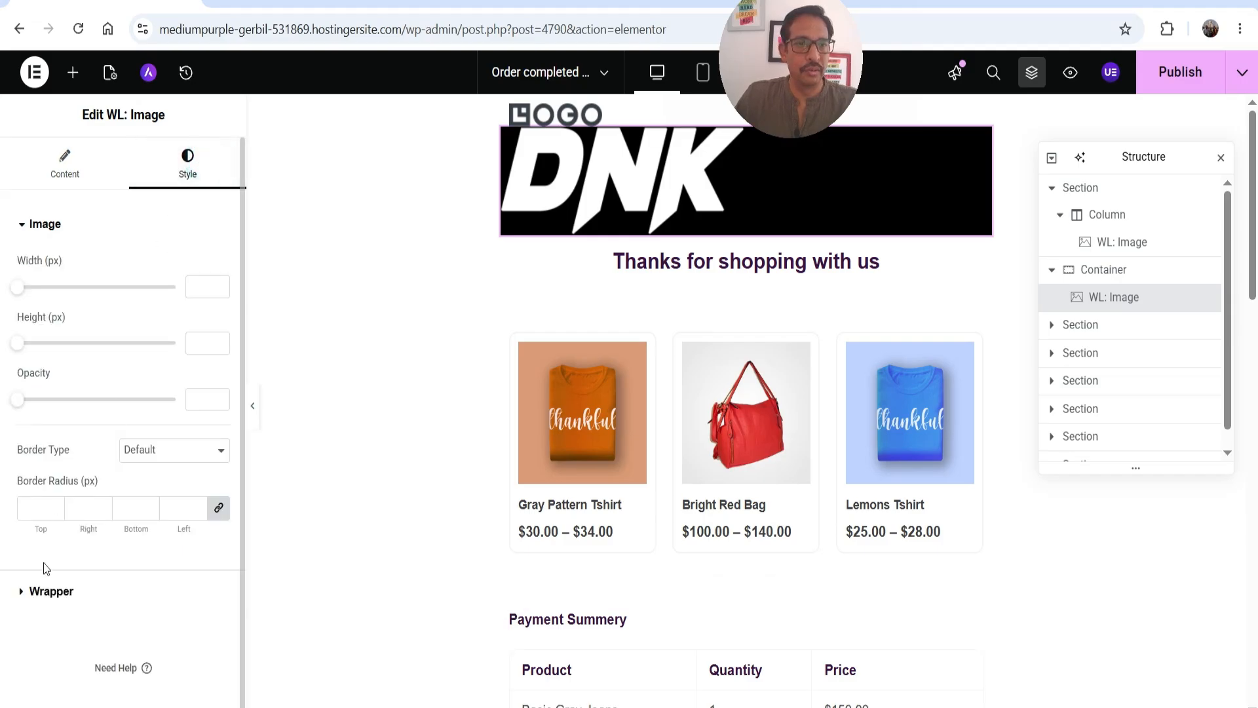
click(46, 590)
click(29, 577)
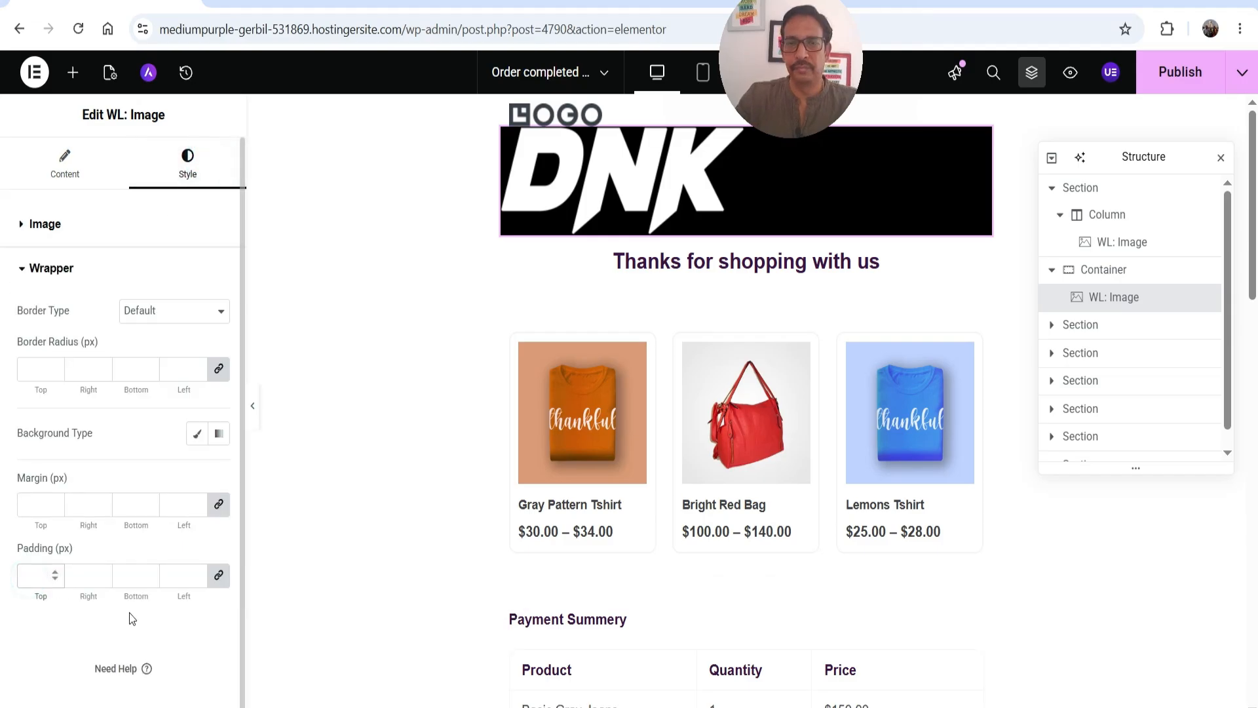
text(50)
Step: Set the DNK logo's width to 300 px and align it to the center of the container
click(58, 226)
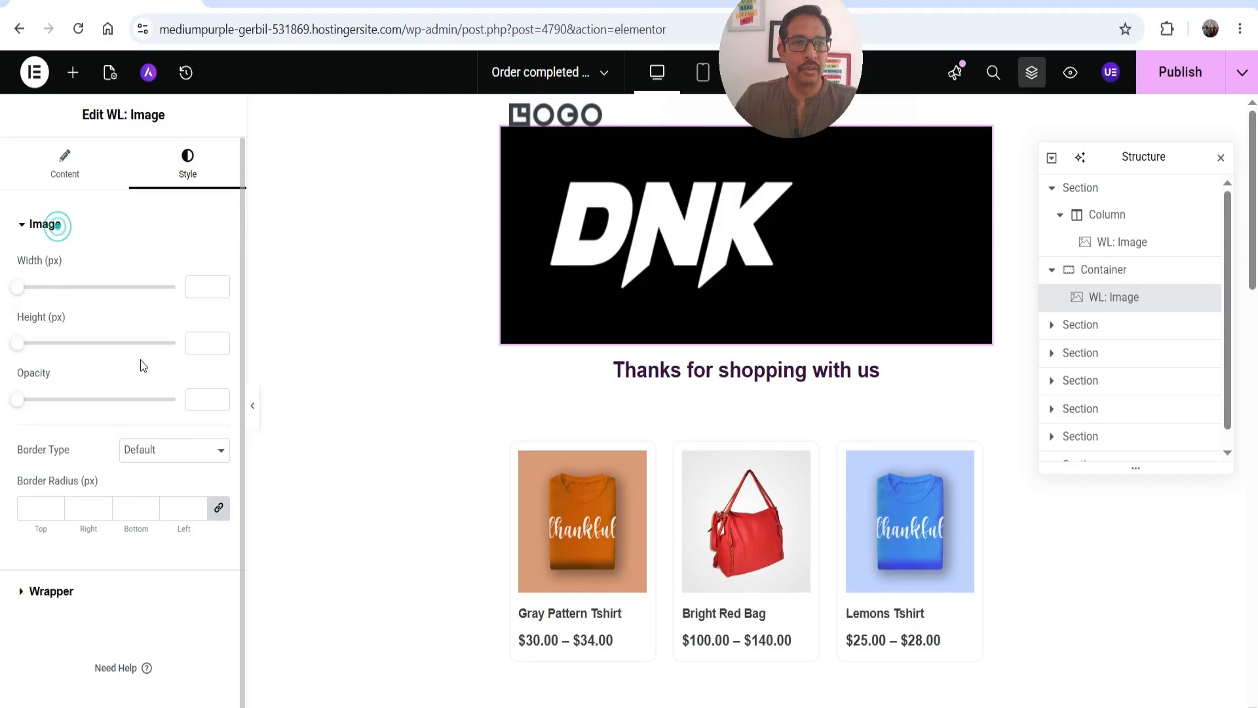
click(193, 287)
text(3)
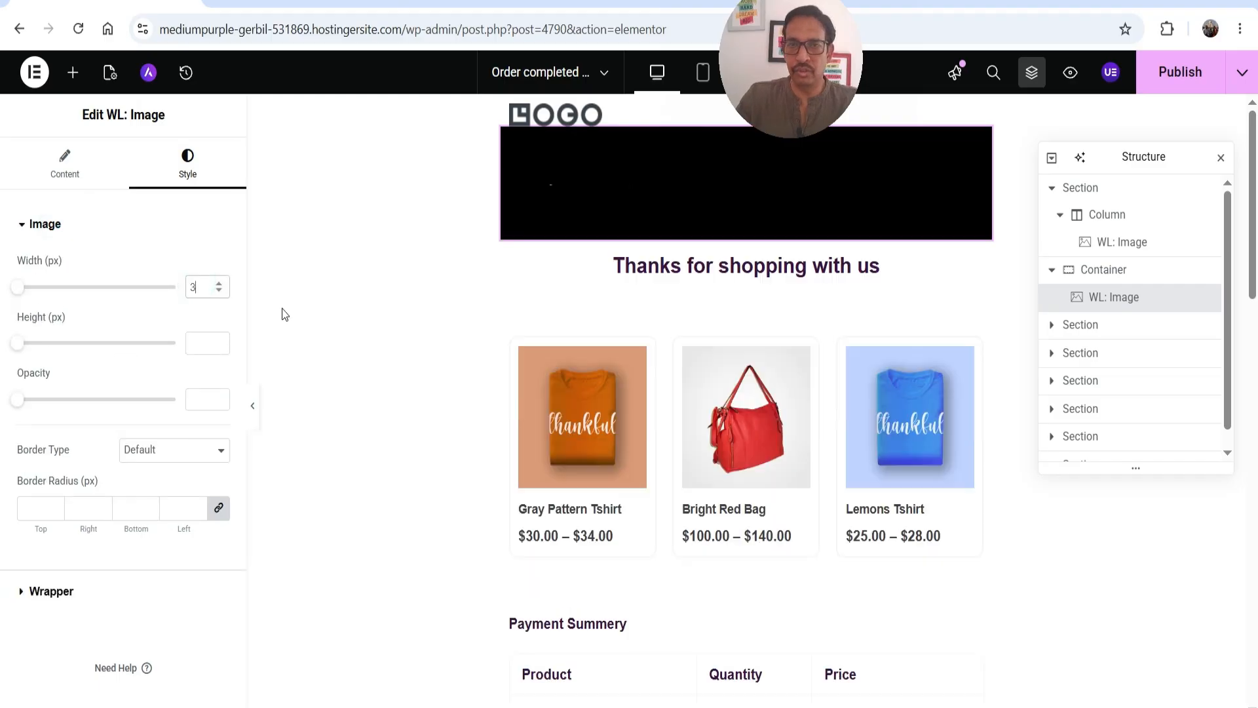
text(00)
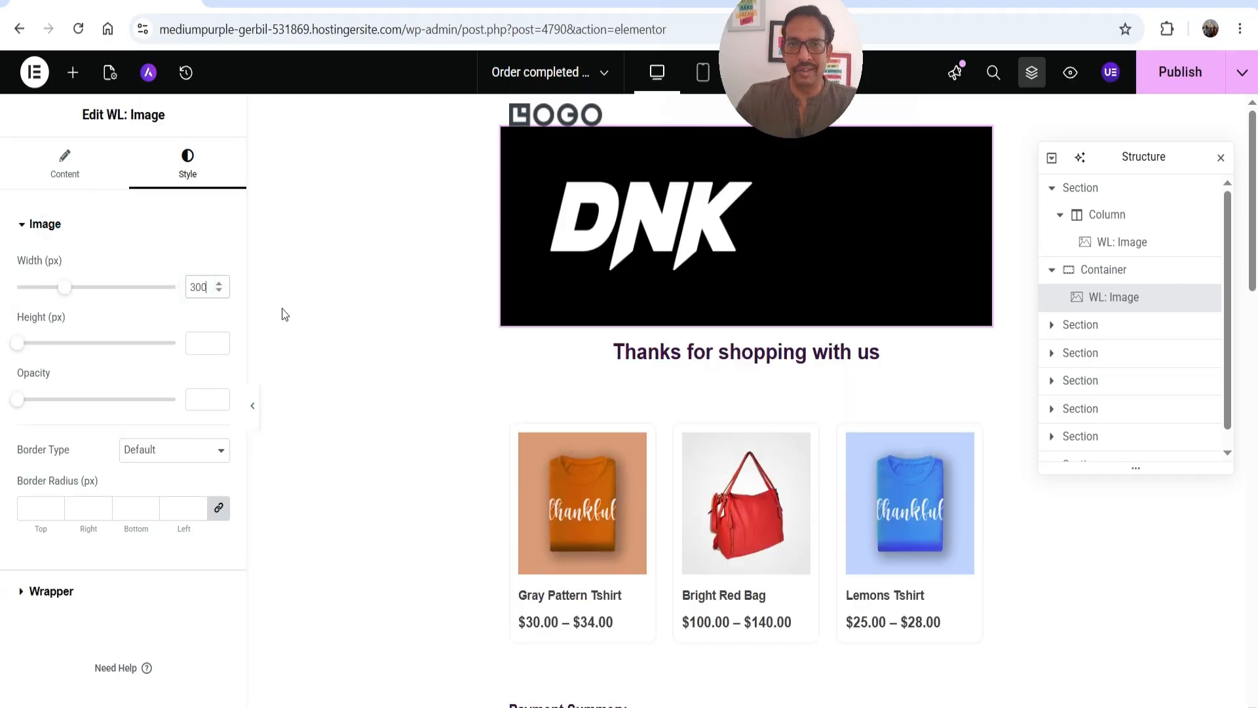
click(66, 183)
click(197, 402)
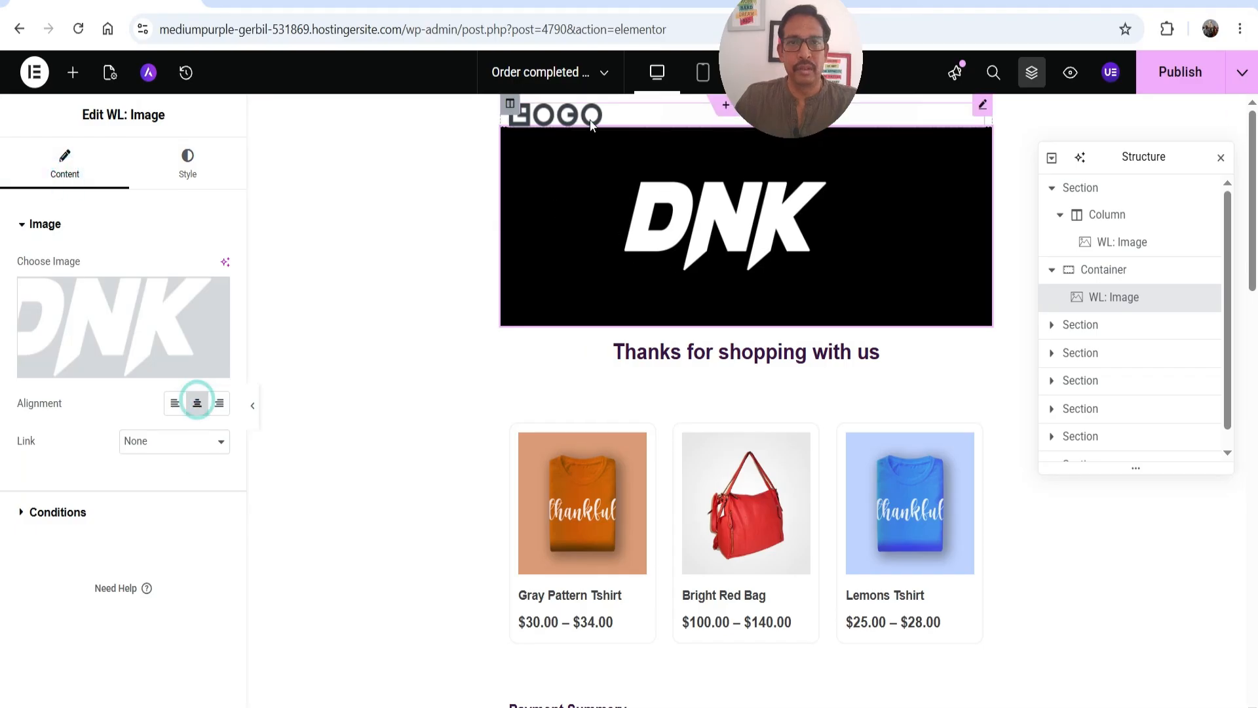
Step: Delete the original header section with the LOGO image above the black container
click(565, 627)
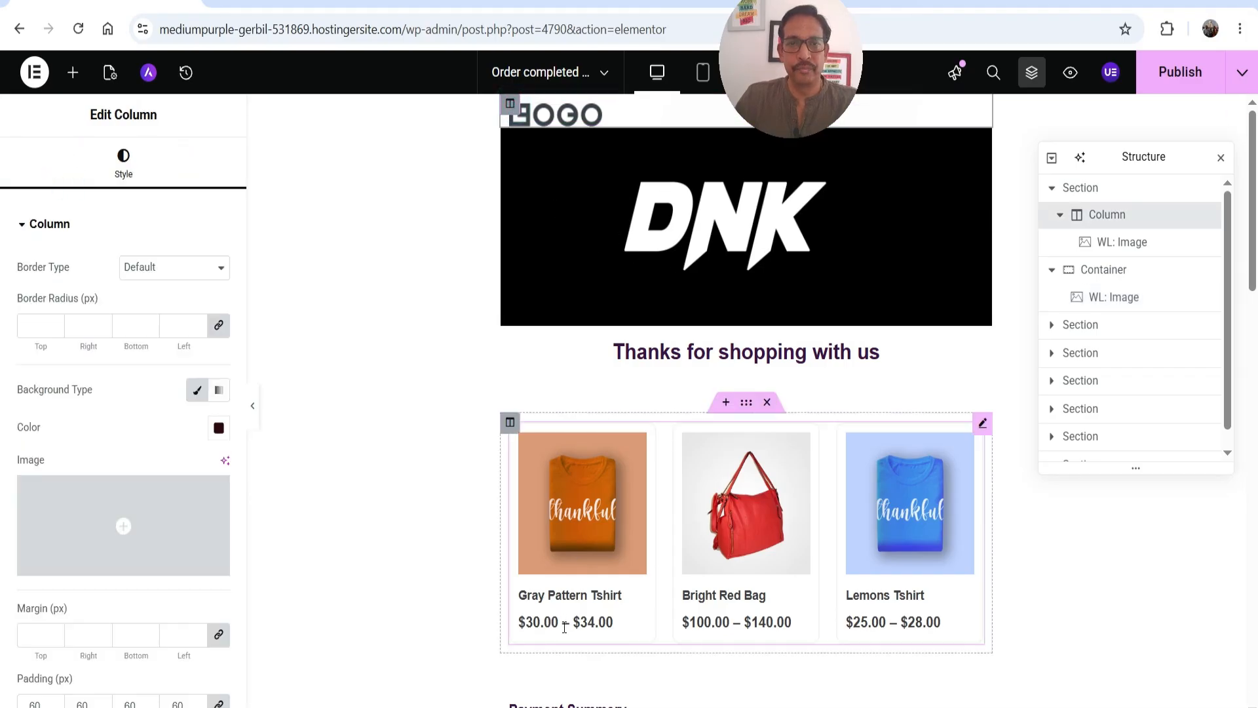
right_click(564, 627)
click(580, 502)
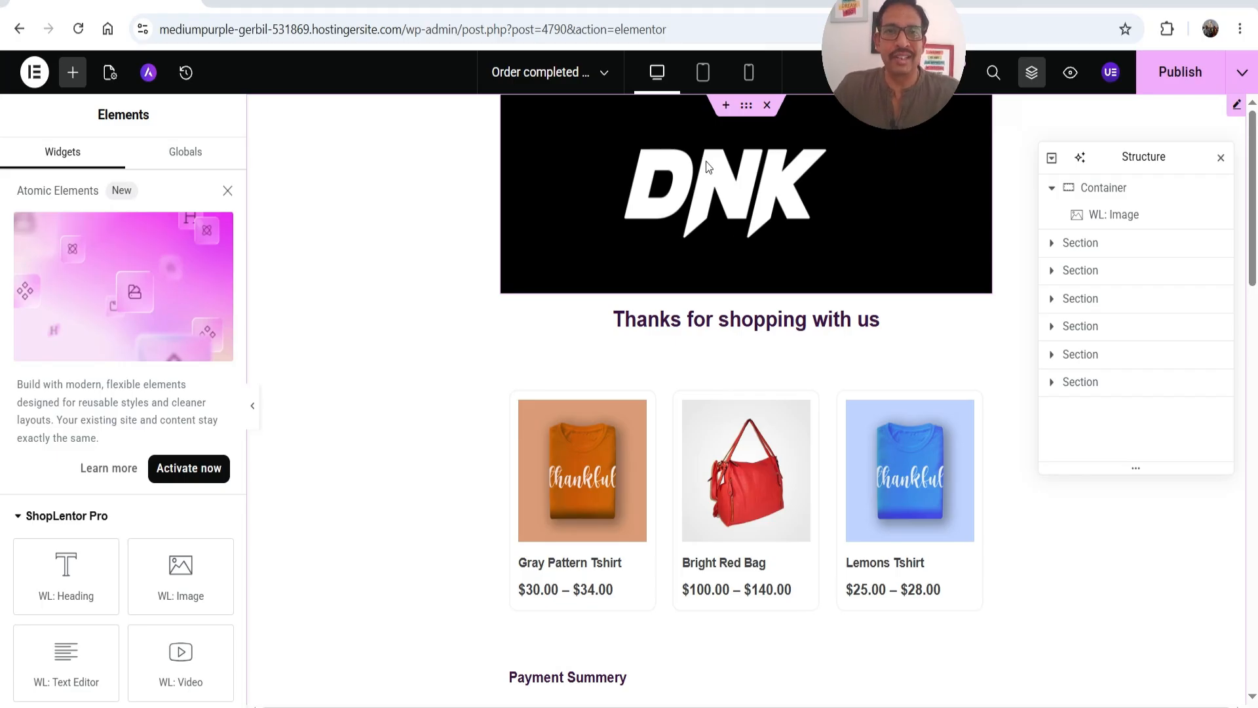
Step: Examine the thank-you heading and product grid settings, and the order summary, billing address, video and footer sections of the email
click(724, 320)
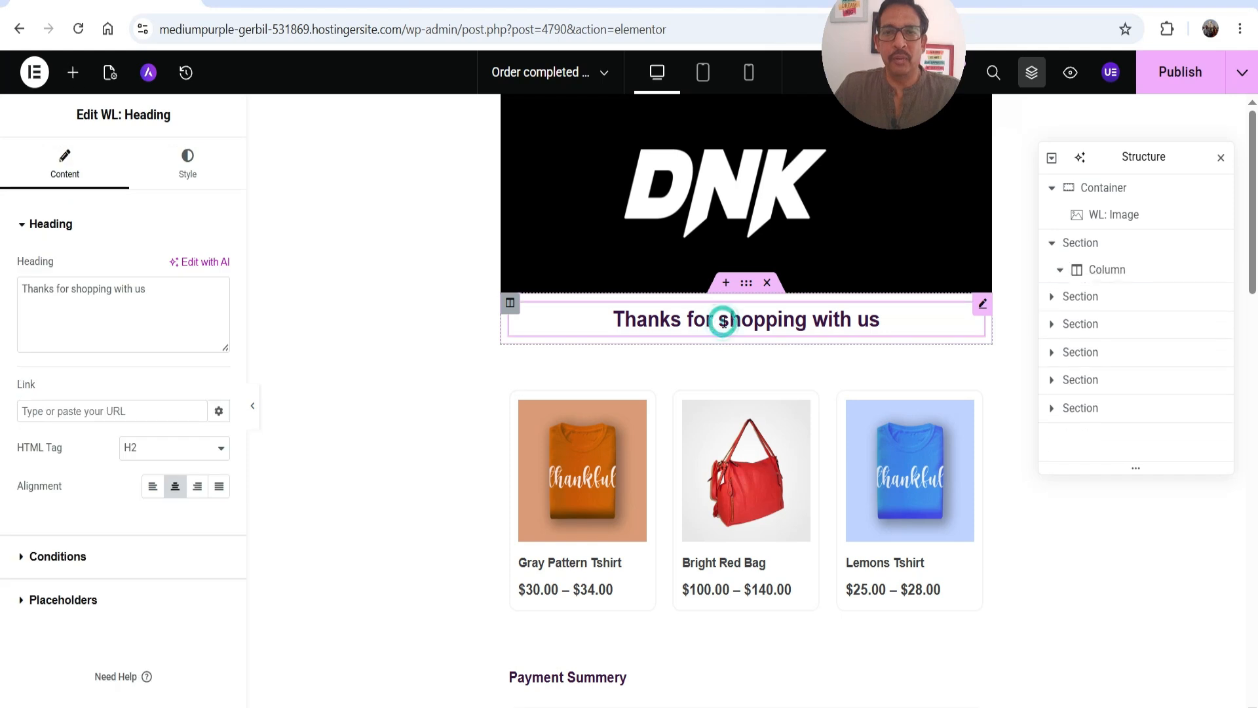
scroll(724, 319, down, 1)
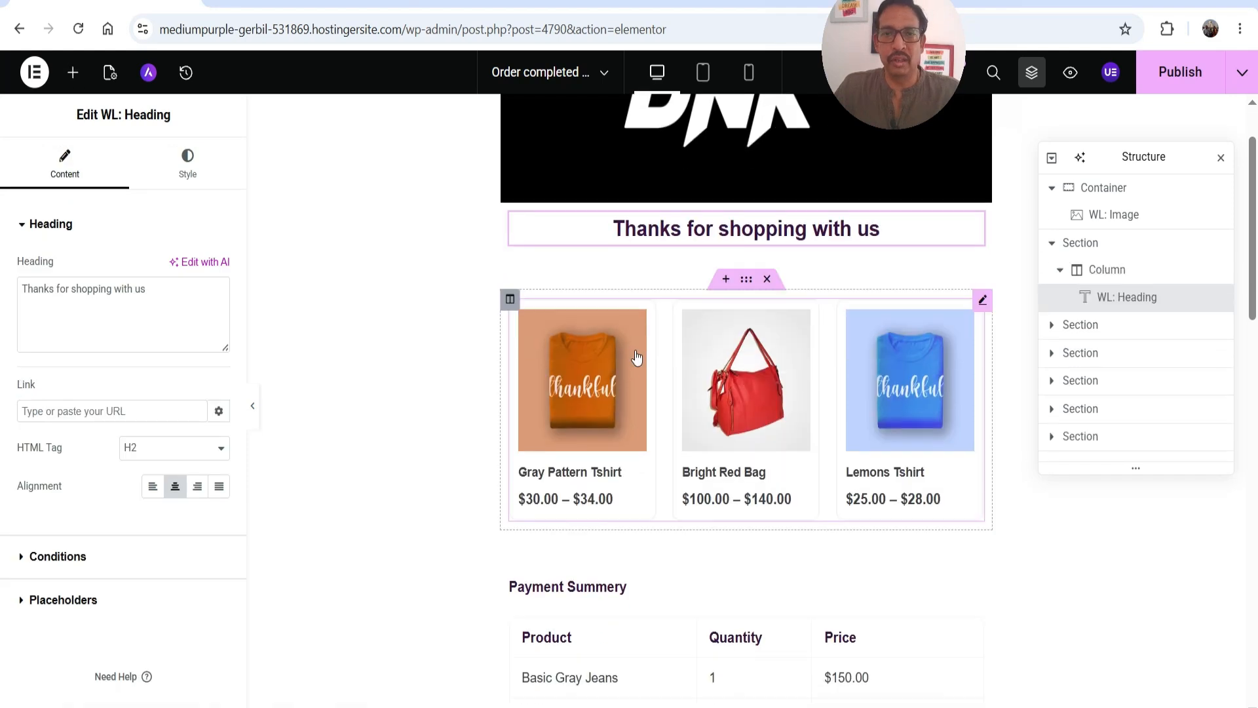
click(984, 302)
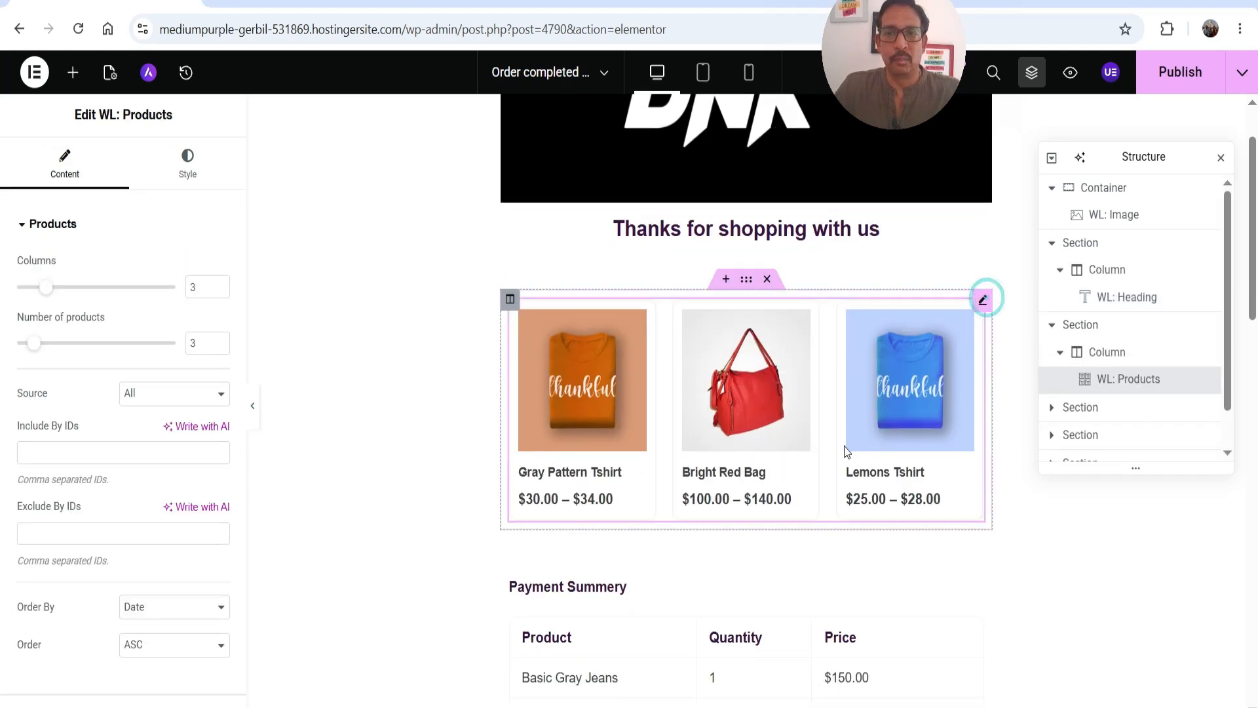
scroll(844, 446, down, 1)
scroll(845, 449, down, 2)
scroll(868, 361, down, 4)
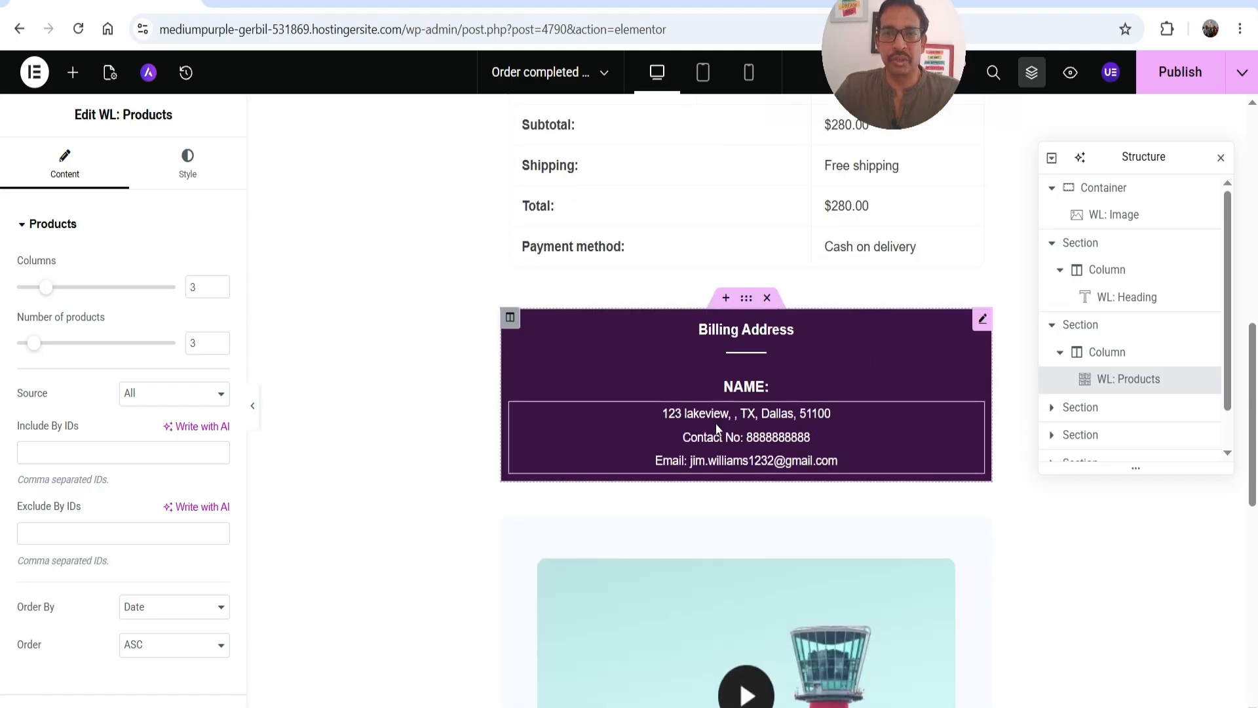
scroll(799, 412, down, 3)
scroll(863, 372, down, 3)
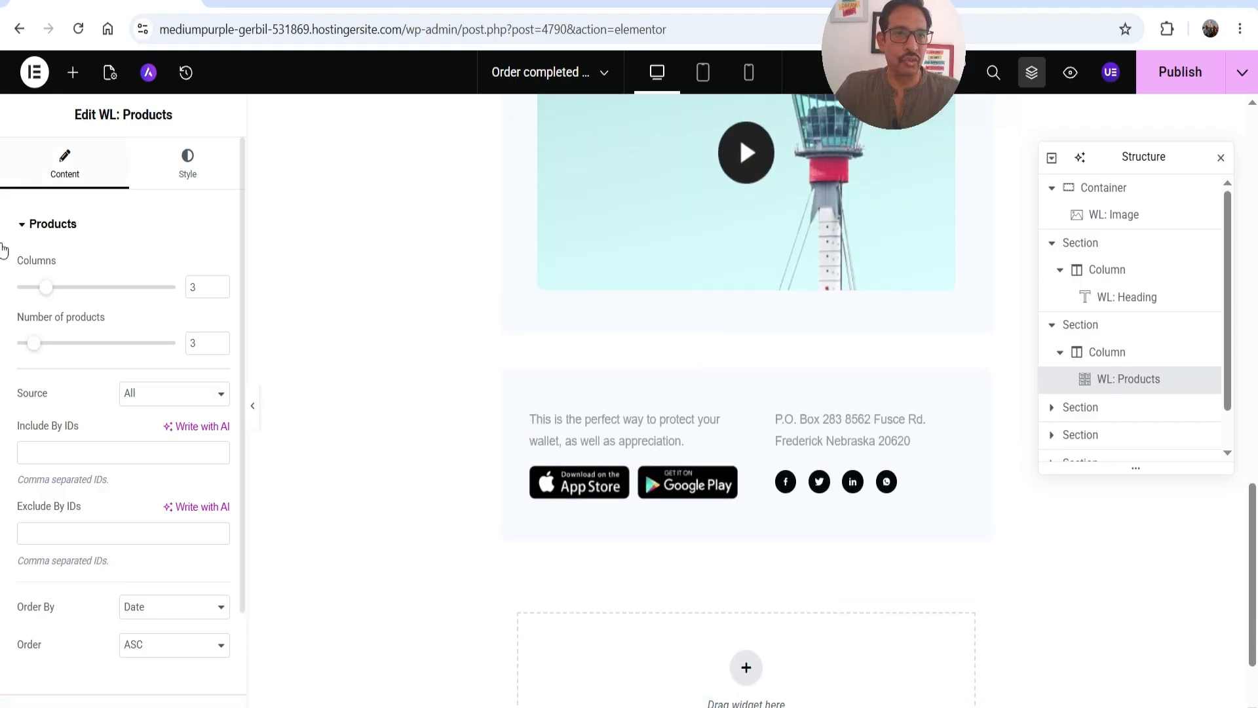
Step: Look over the available ShopLentor widgets and the finished layout, and publish the Completed Order template
click(72, 72)
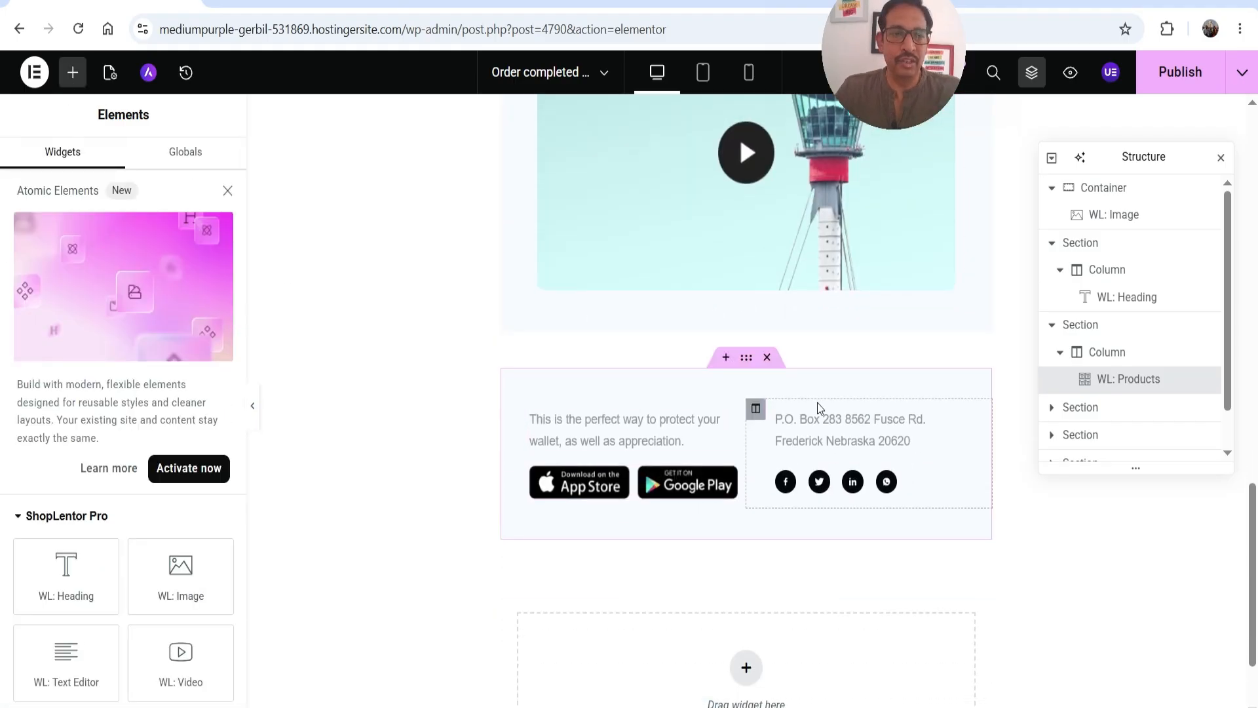
scroll(137, 459, down, 4)
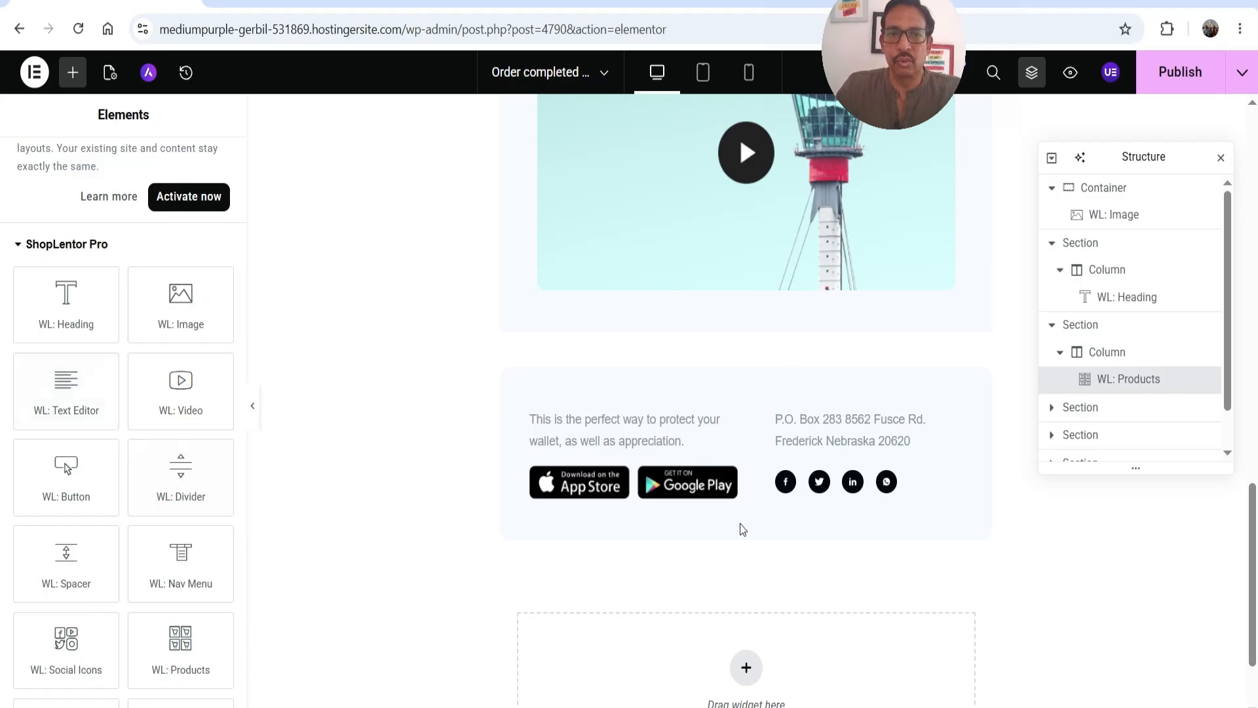
scroll(139, 539, down, 3)
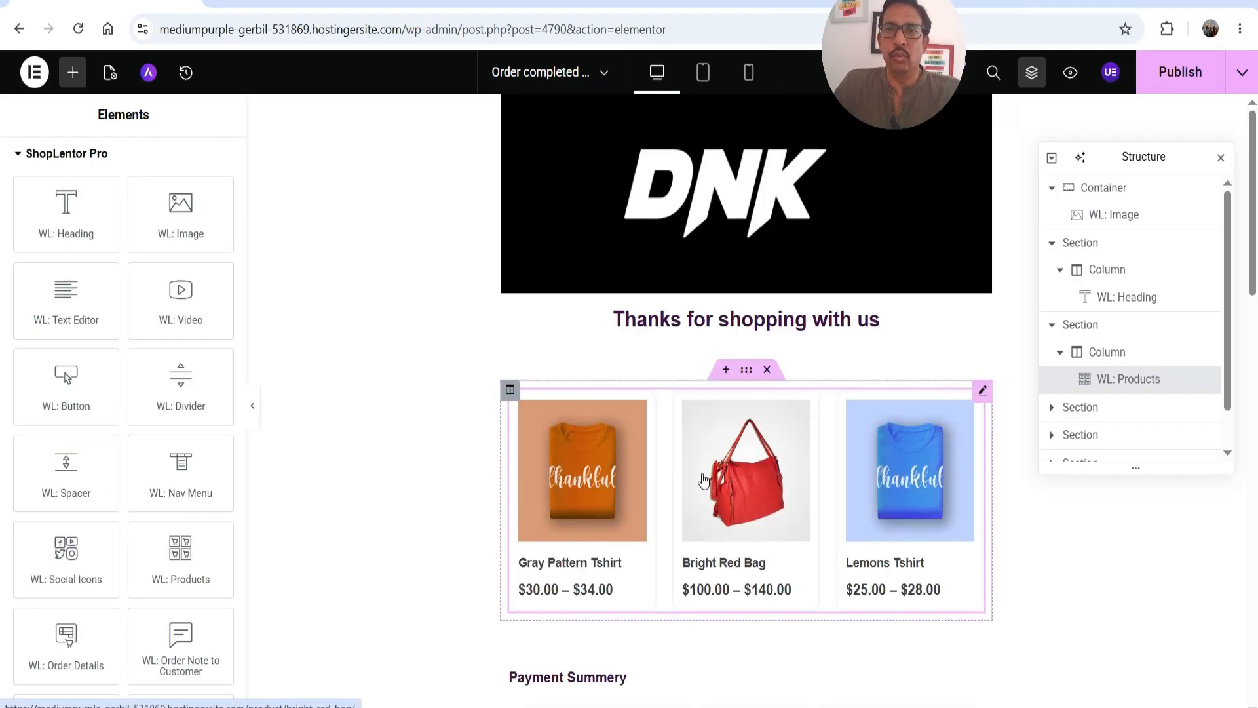
click(1176, 78)
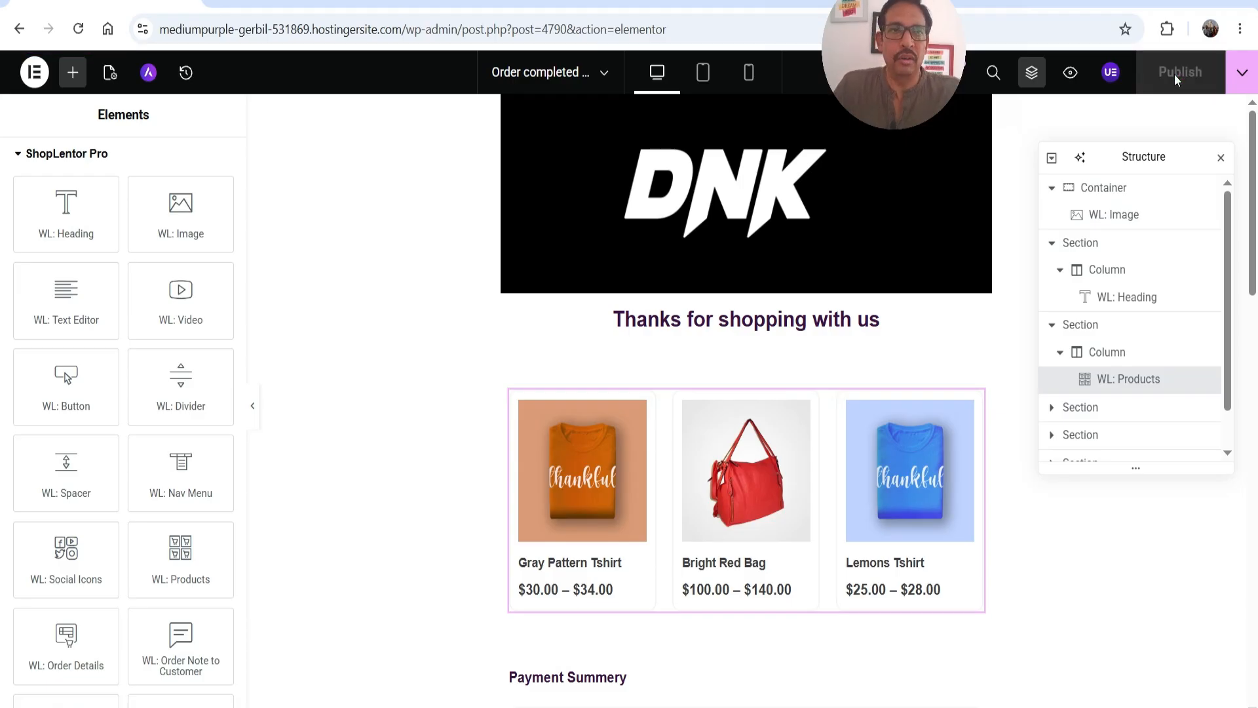
Step: Exit the Elementor editor and return to the ShopLentor template list, leaving the WordPress edit page without saving again
click(34, 72)
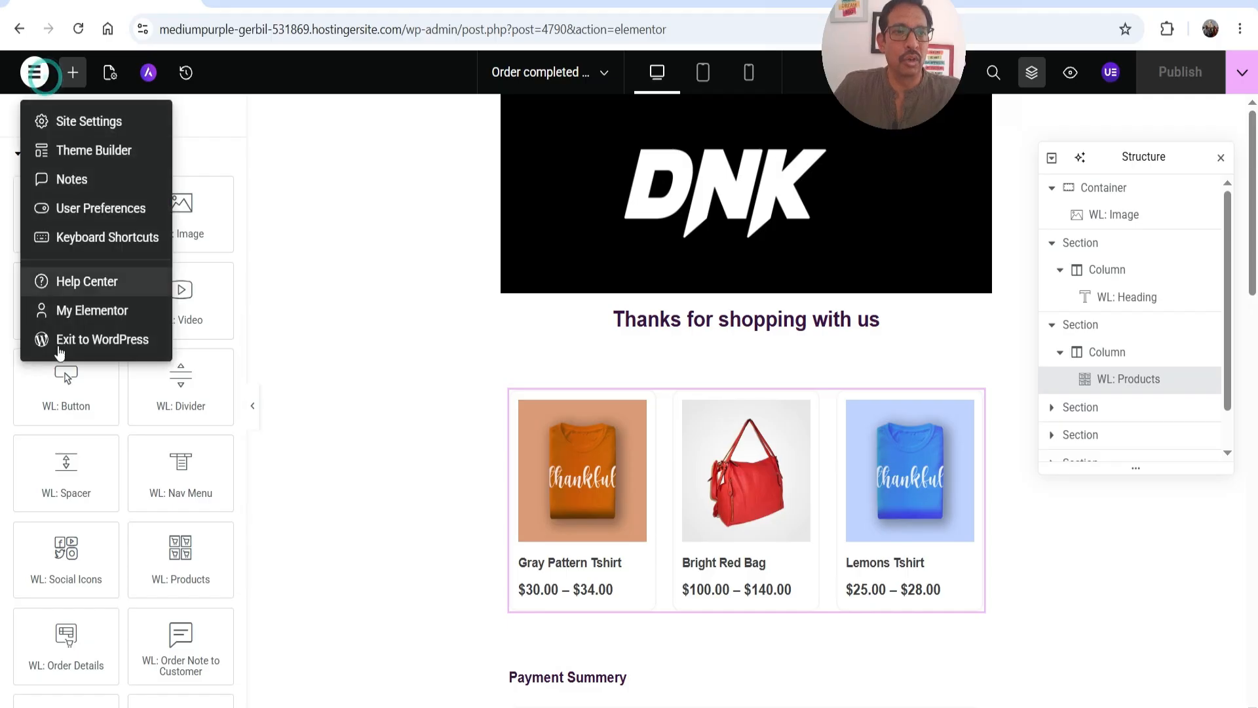
click(97, 339)
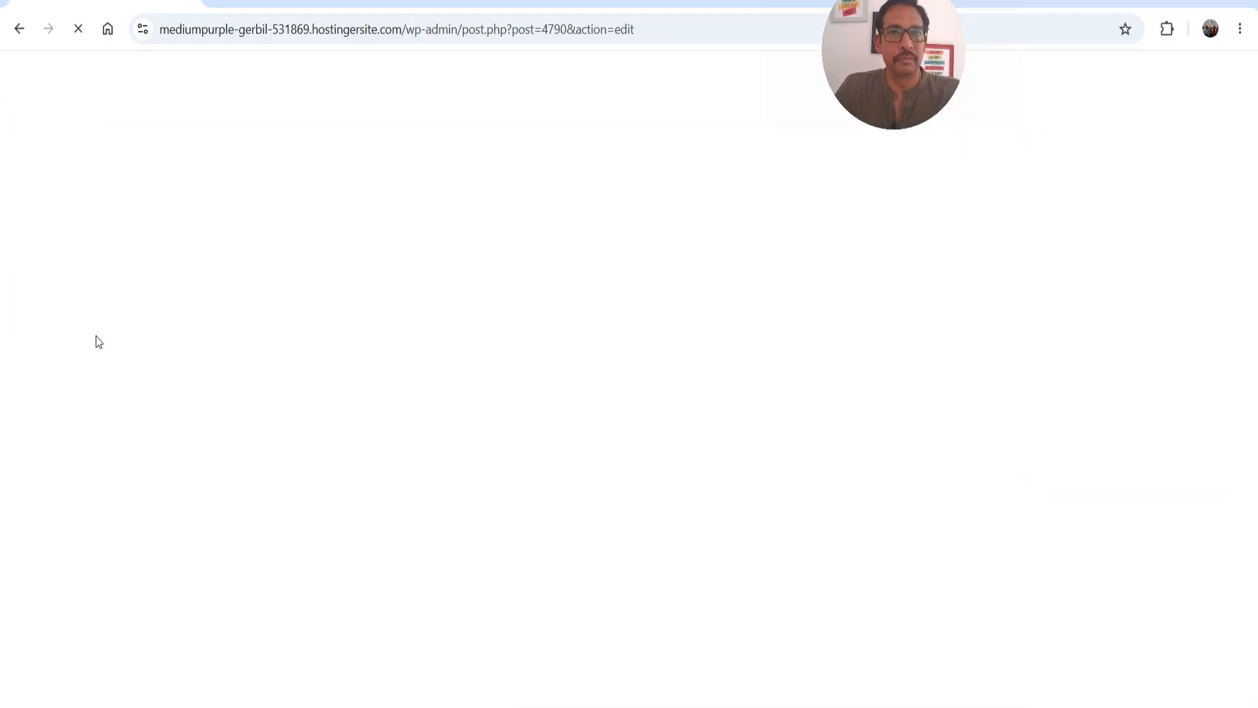
click(26, 79)
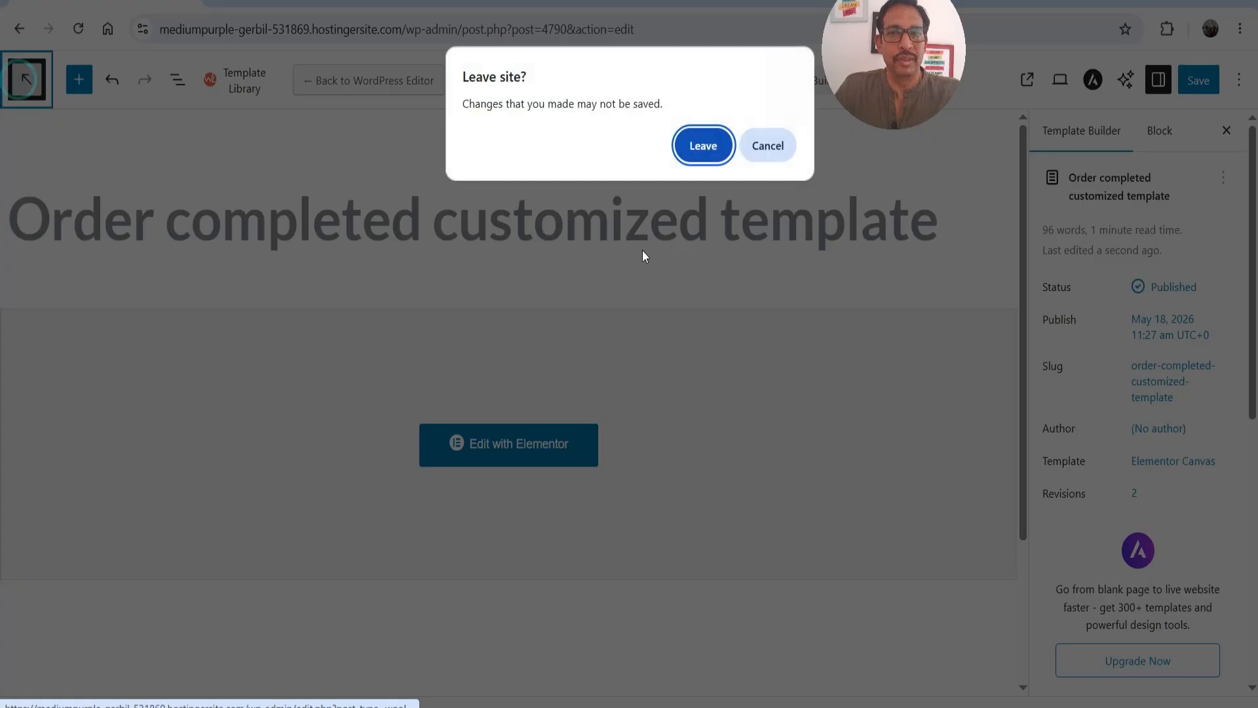
click(701, 144)
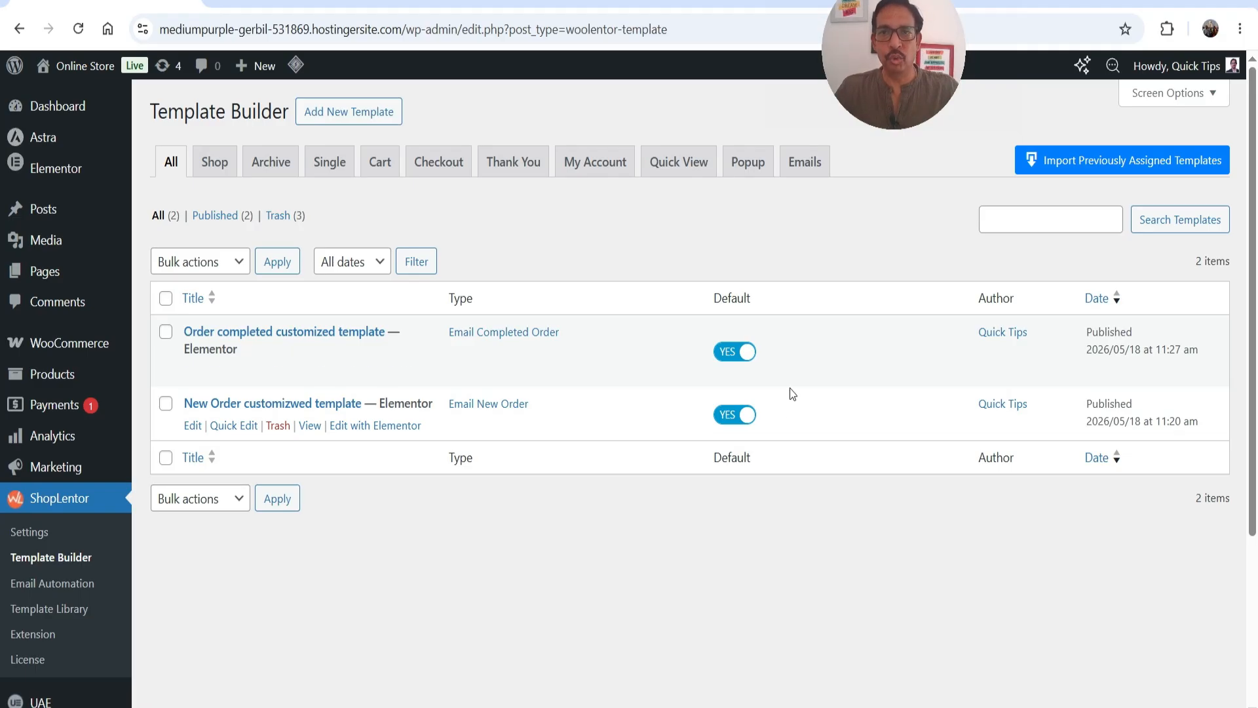
Step: Create an Email Processing Order template with Elementor as the editor, set it as default, save it and open it for editing
click(809, 171)
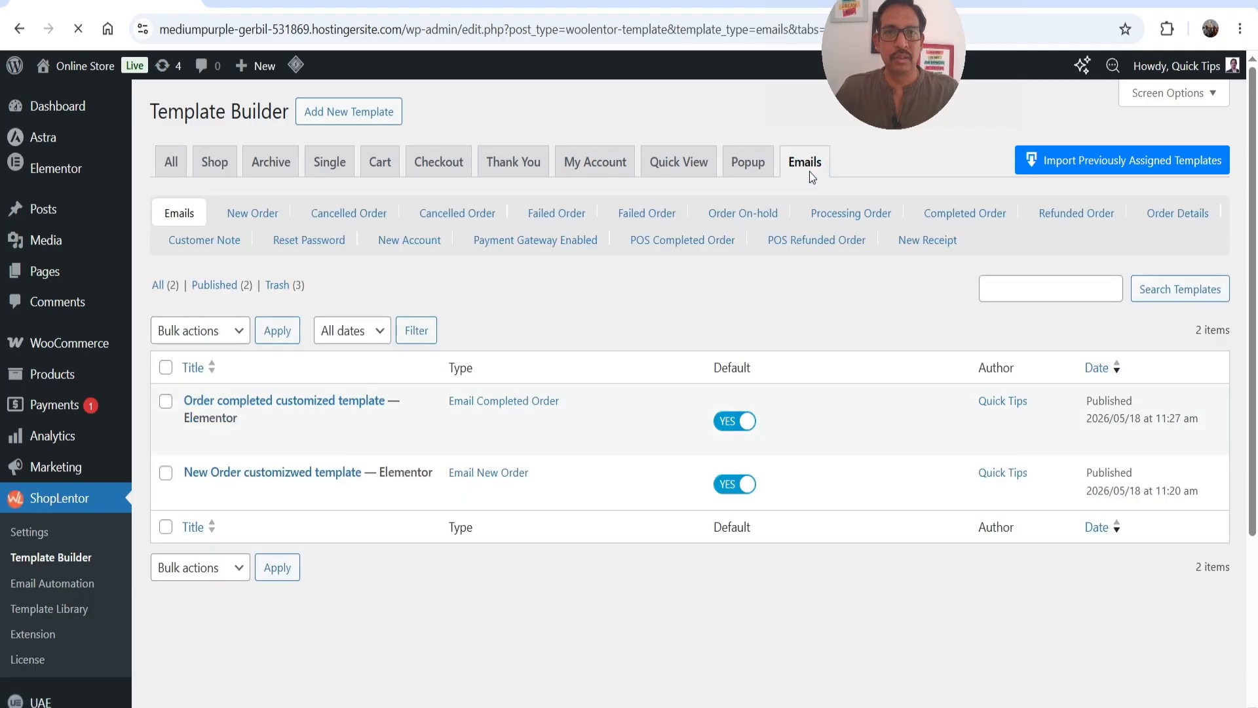
click(380, 111)
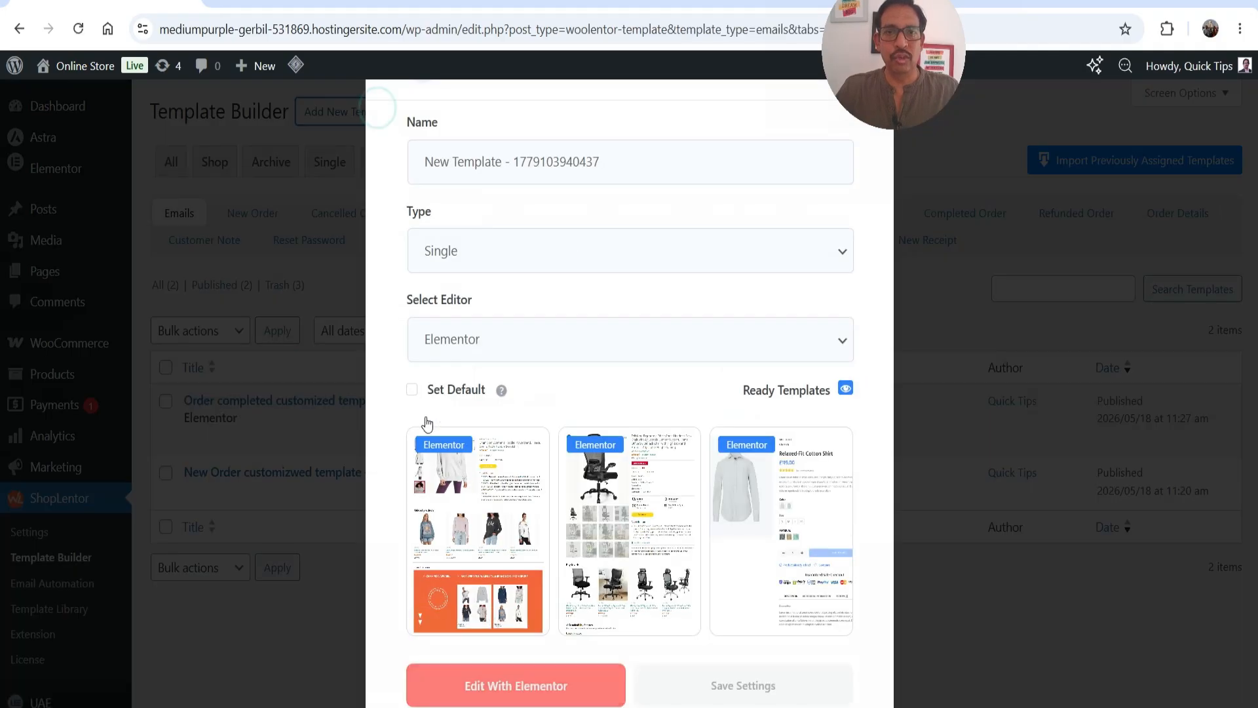
click(520, 258)
scroll(563, 395, down, 10)
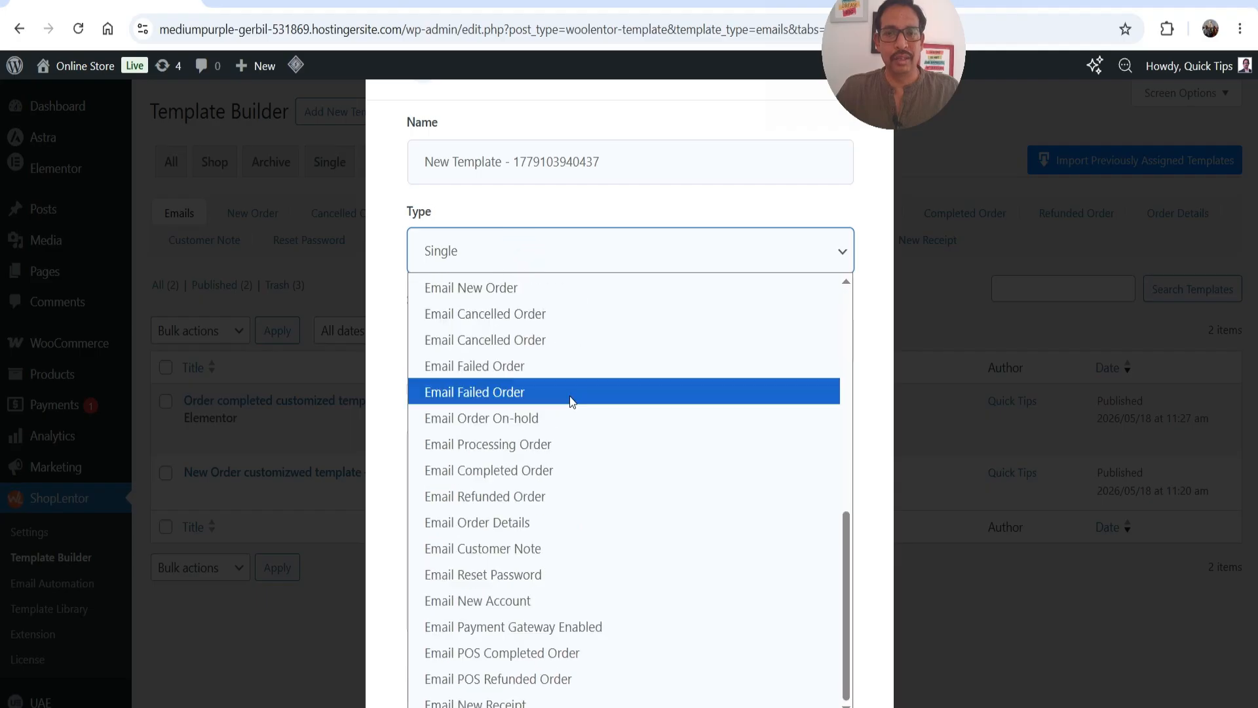
click(584, 443)
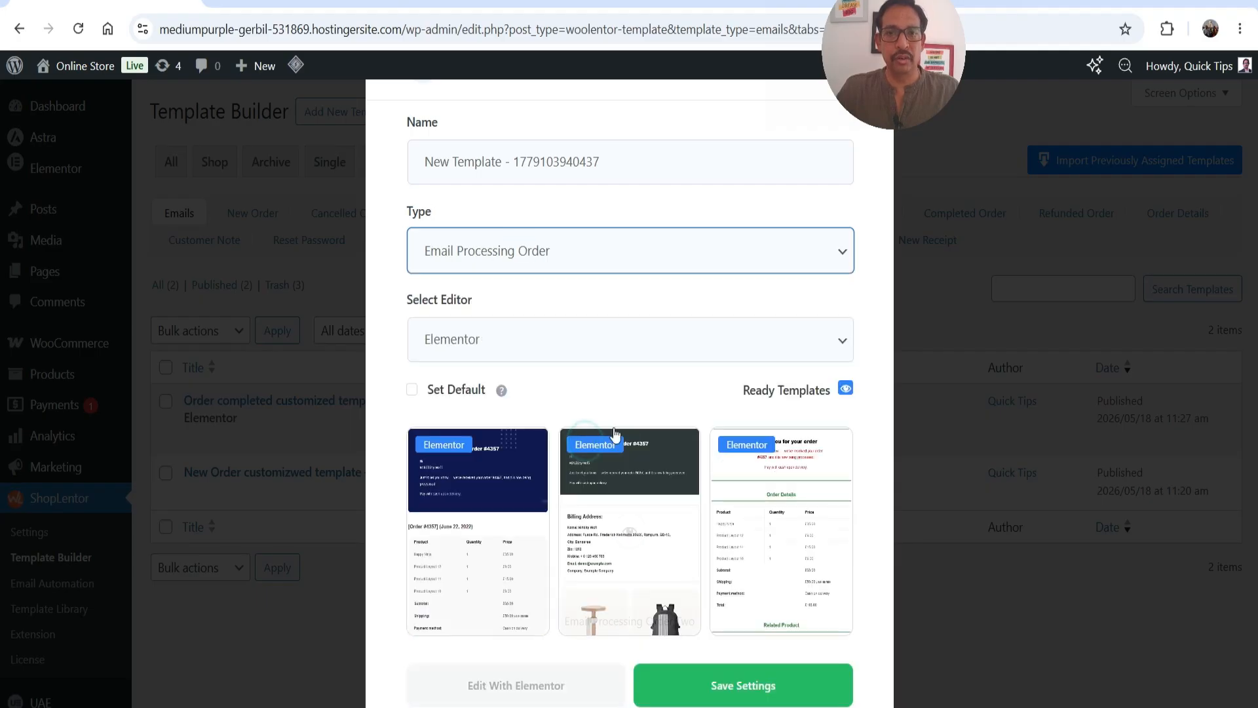
click(412, 390)
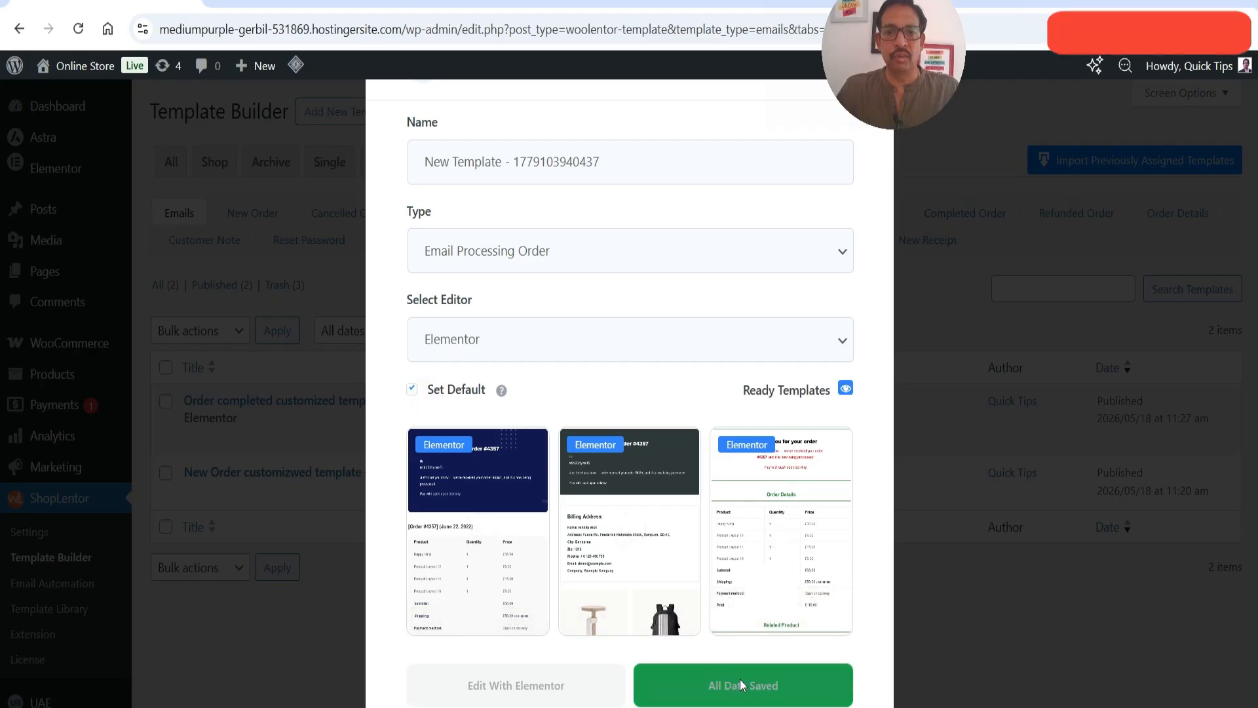
click(546, 693)
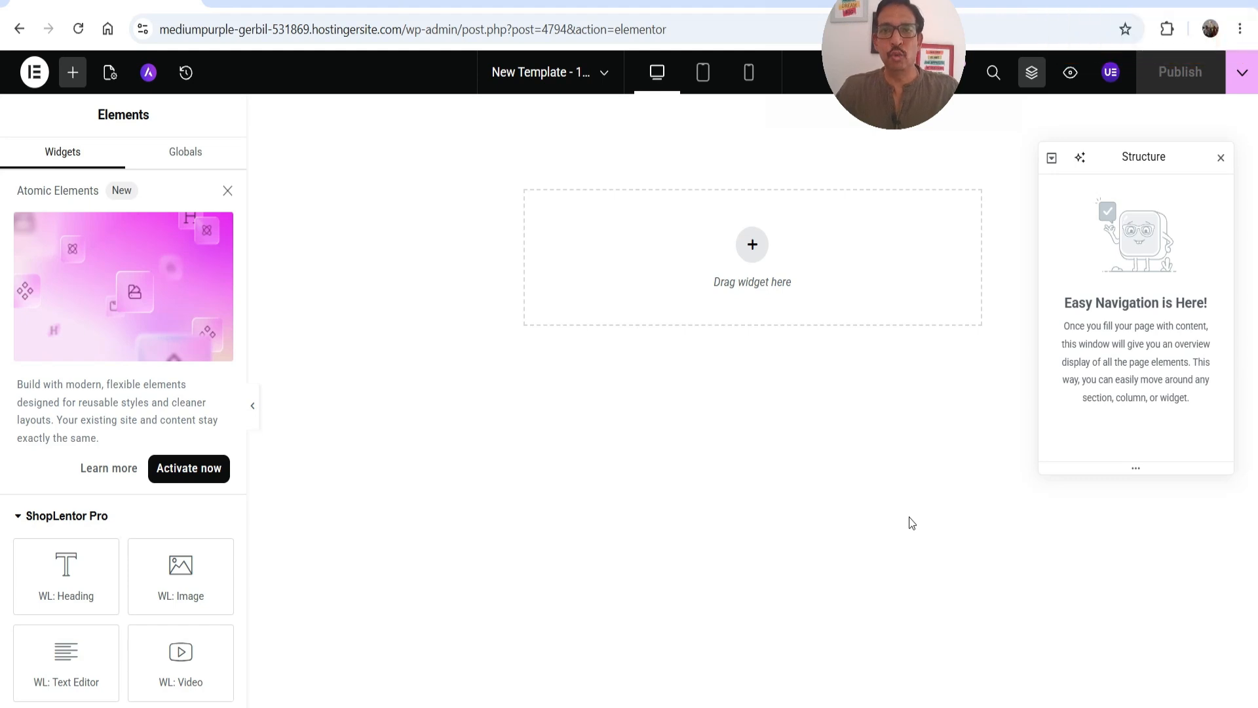
Step: Add a single-column flexbox container to the blank Processing Order template
click(752, 244)
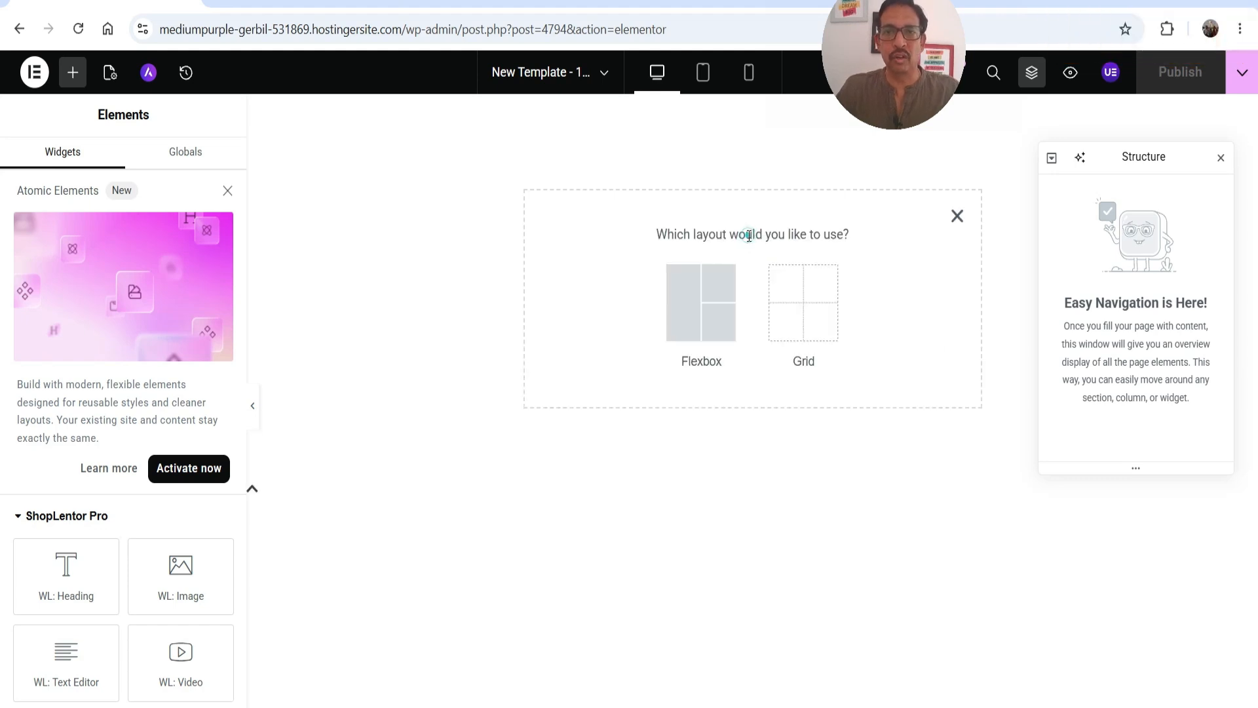
click(694, 289)
click(578, 314)
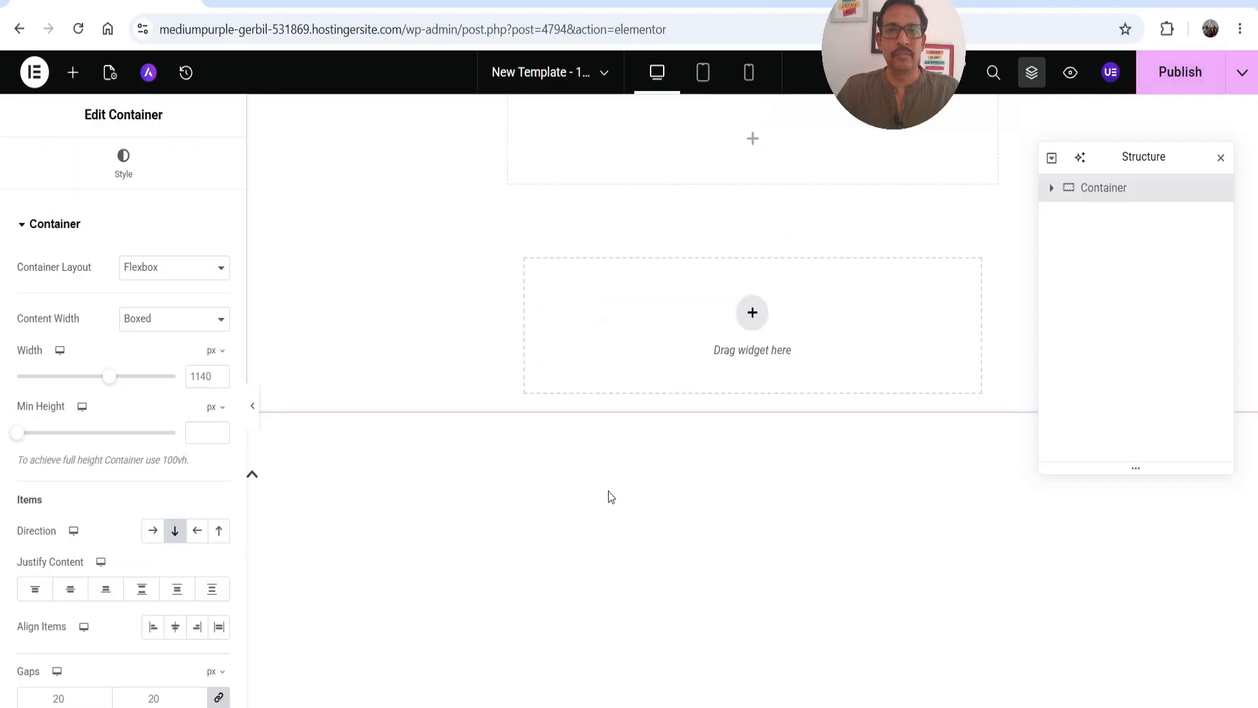
Step: Look over the ShopLentor email widgets available for the new container and publish the Processing Order template
click(73, 73)
scroll(80, 412, down, 3)
scroll(80, 411, down, 8)
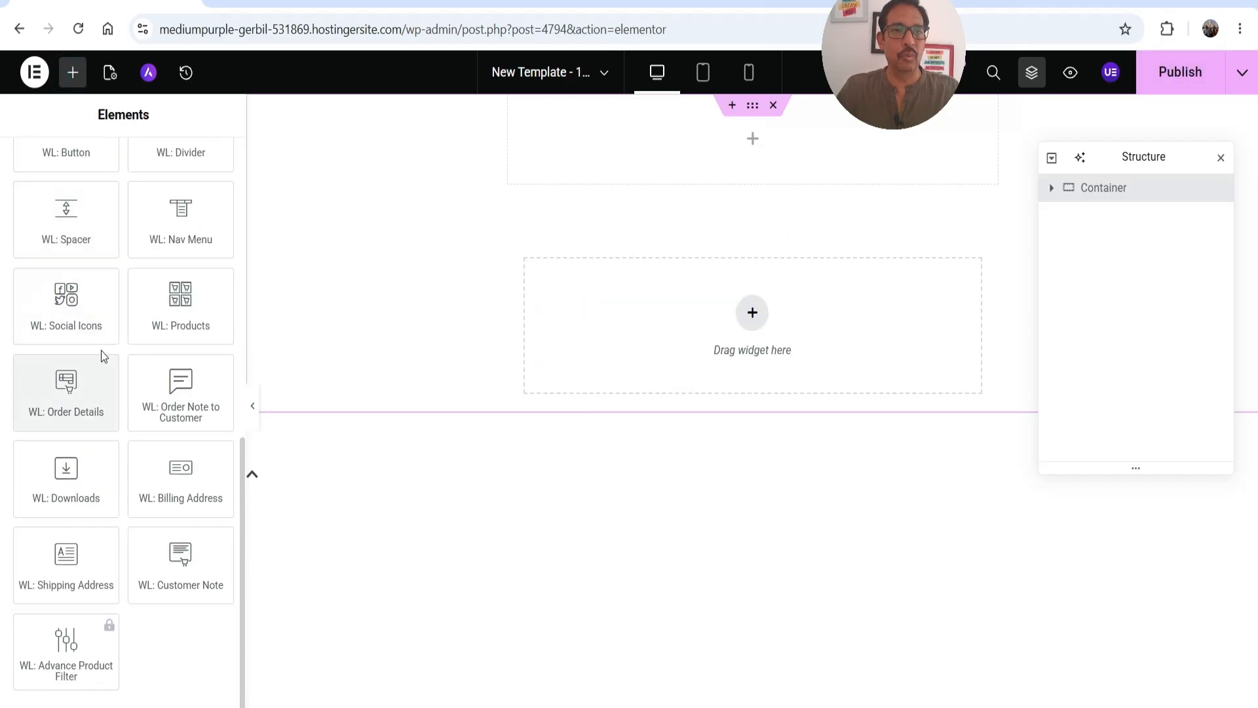
scroll(96, 359, up, 10)
scroll(97, 361, up, 2)
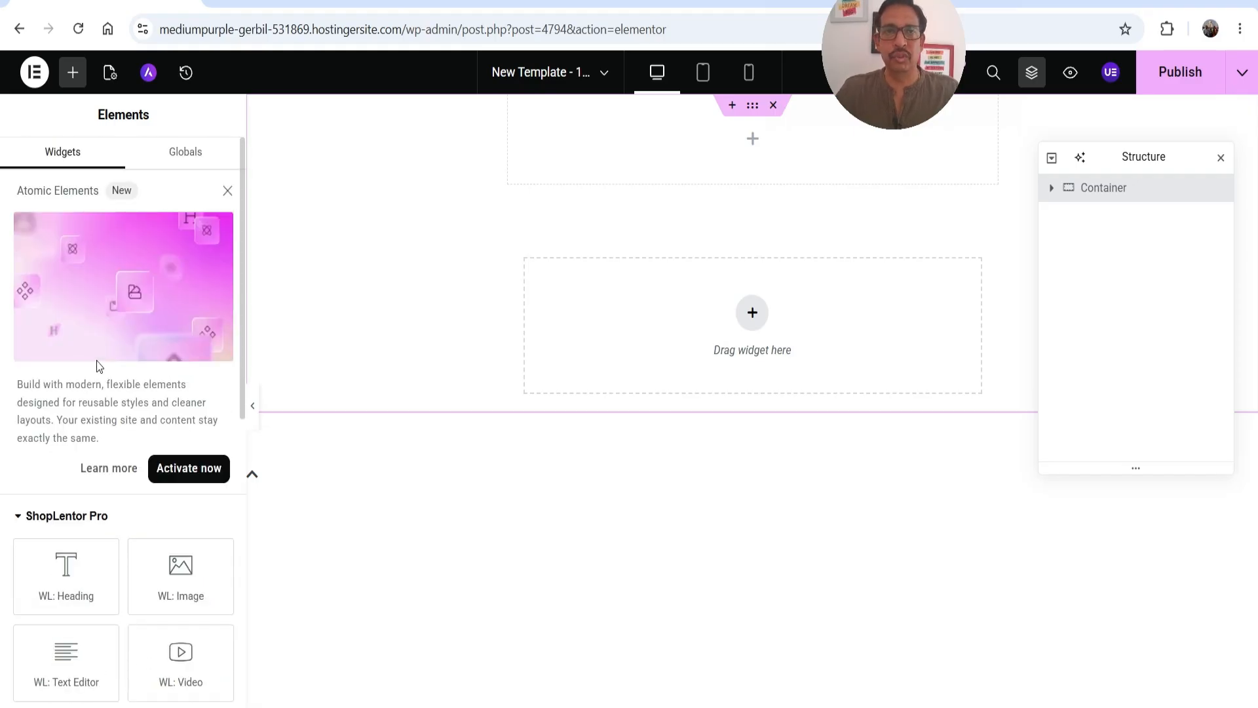
click(1223, 59)
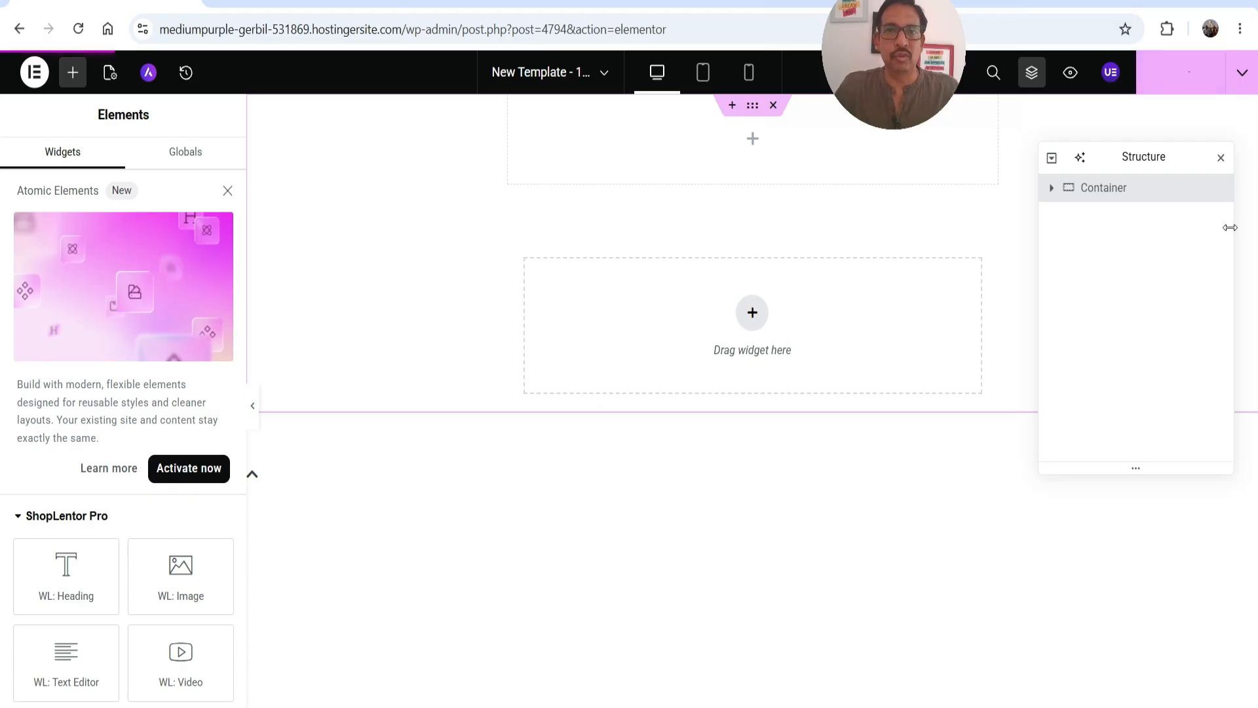
Step: Leave the Processing Order template's editor and return to the Template Builder list
click(29, 76)
click(98, 337)
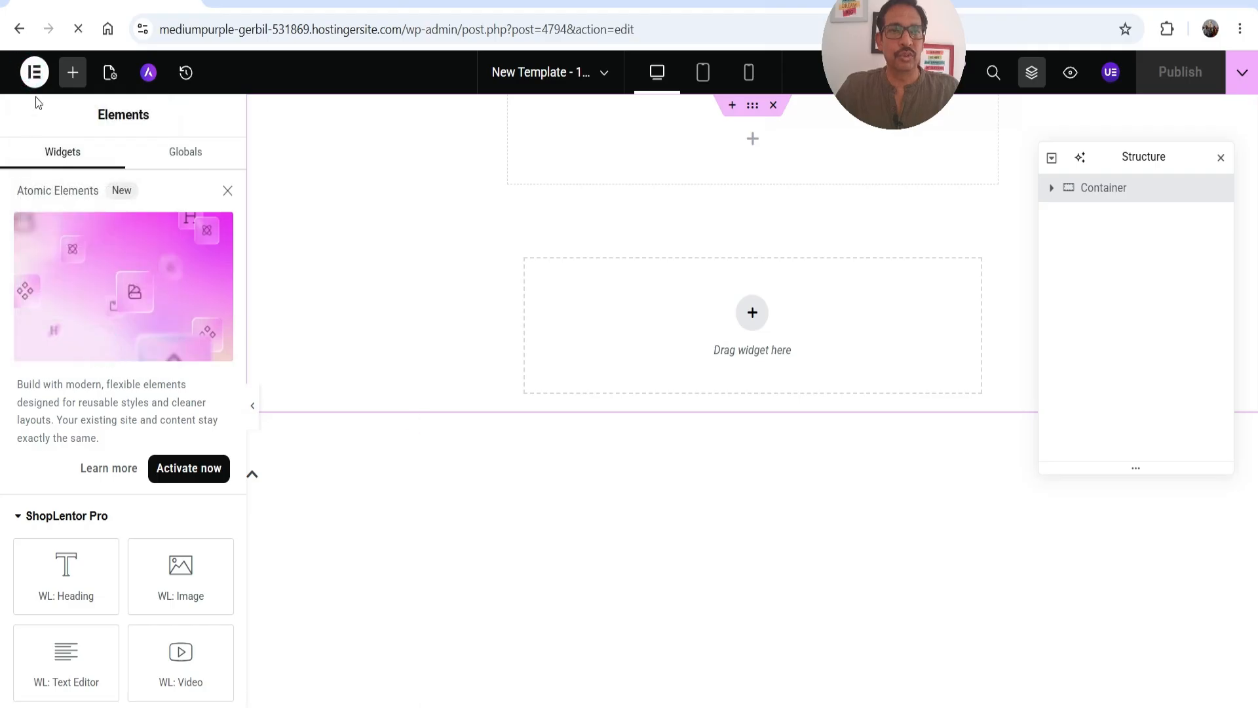
click(26, 80)
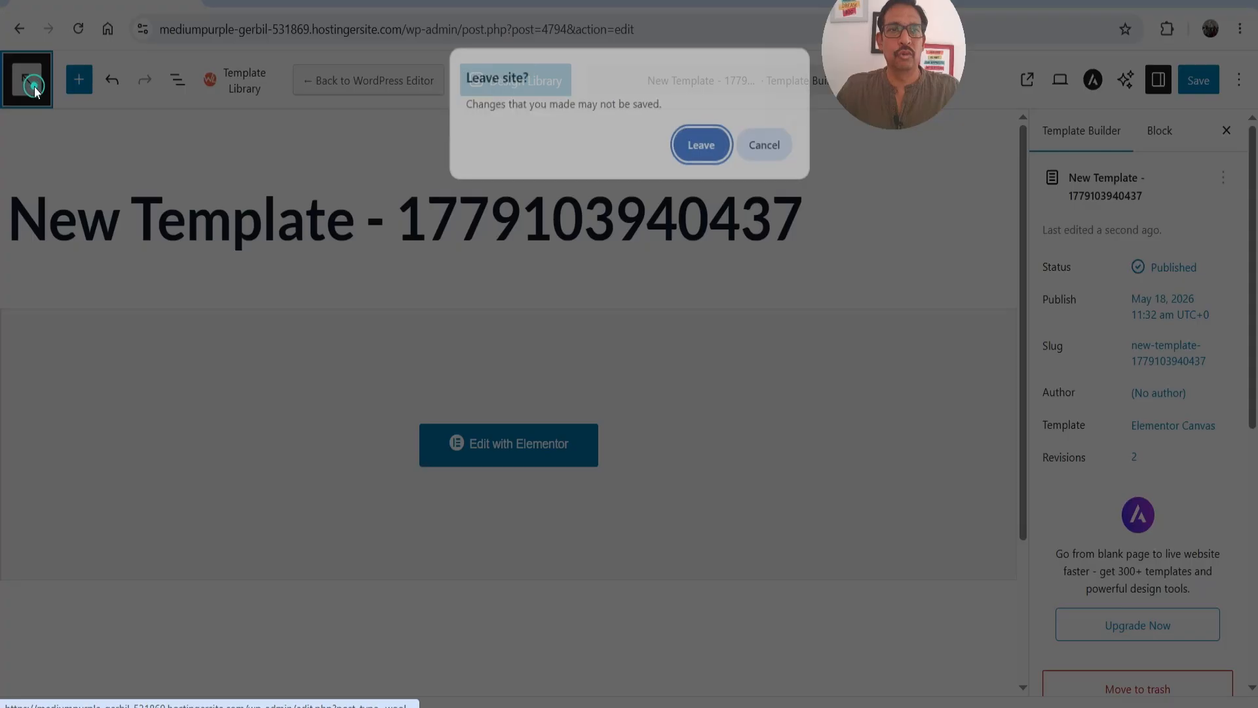
key(Return)
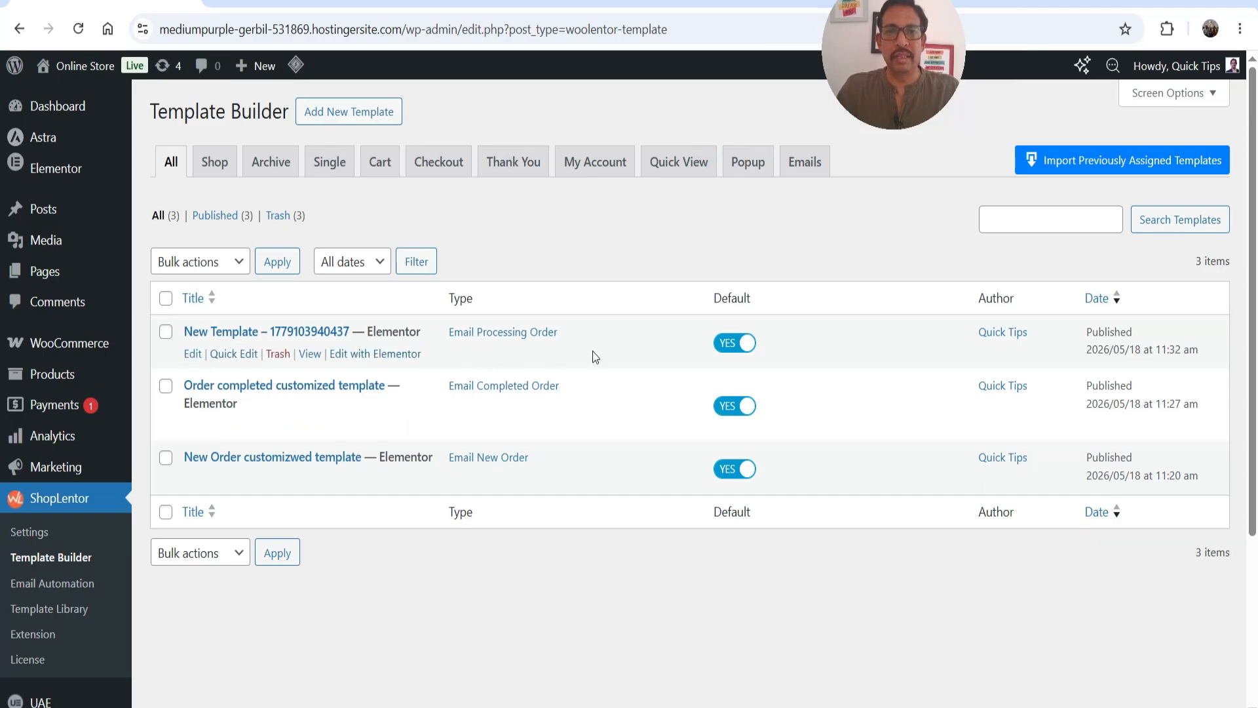
Step: Turn off the default status of the Processing Order template and move that template to the trash
click(727, 346)
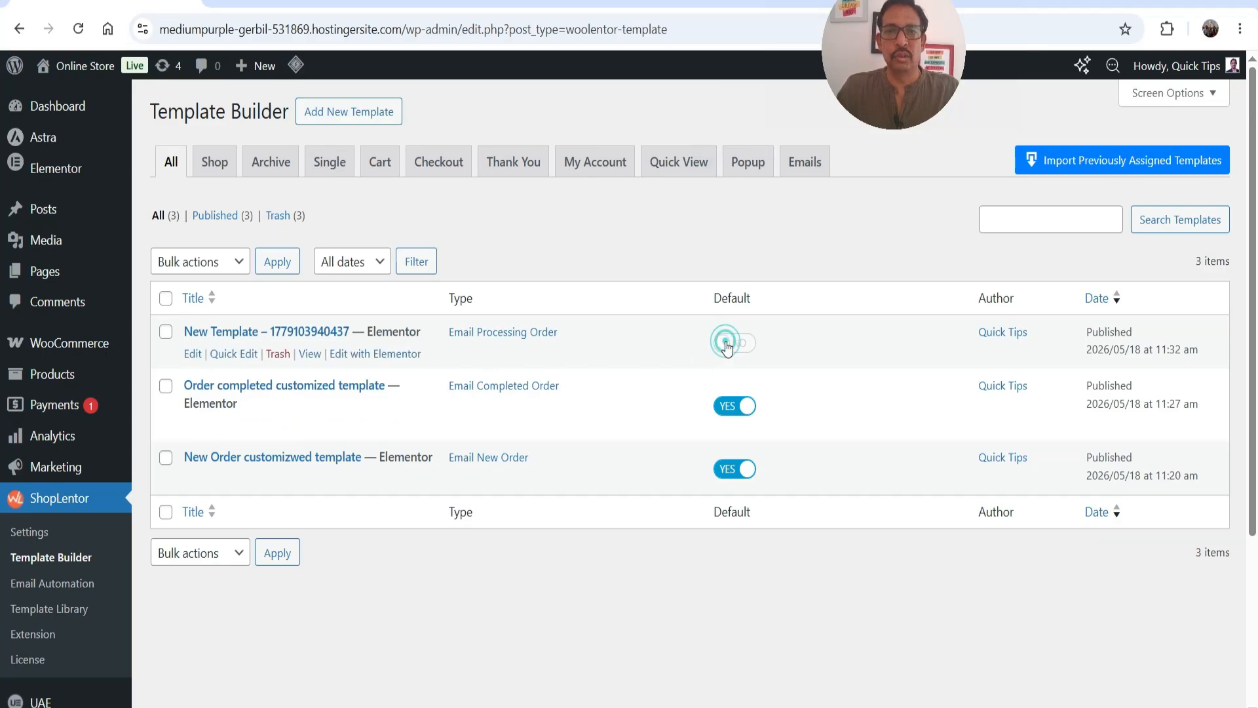
click(820, 162)
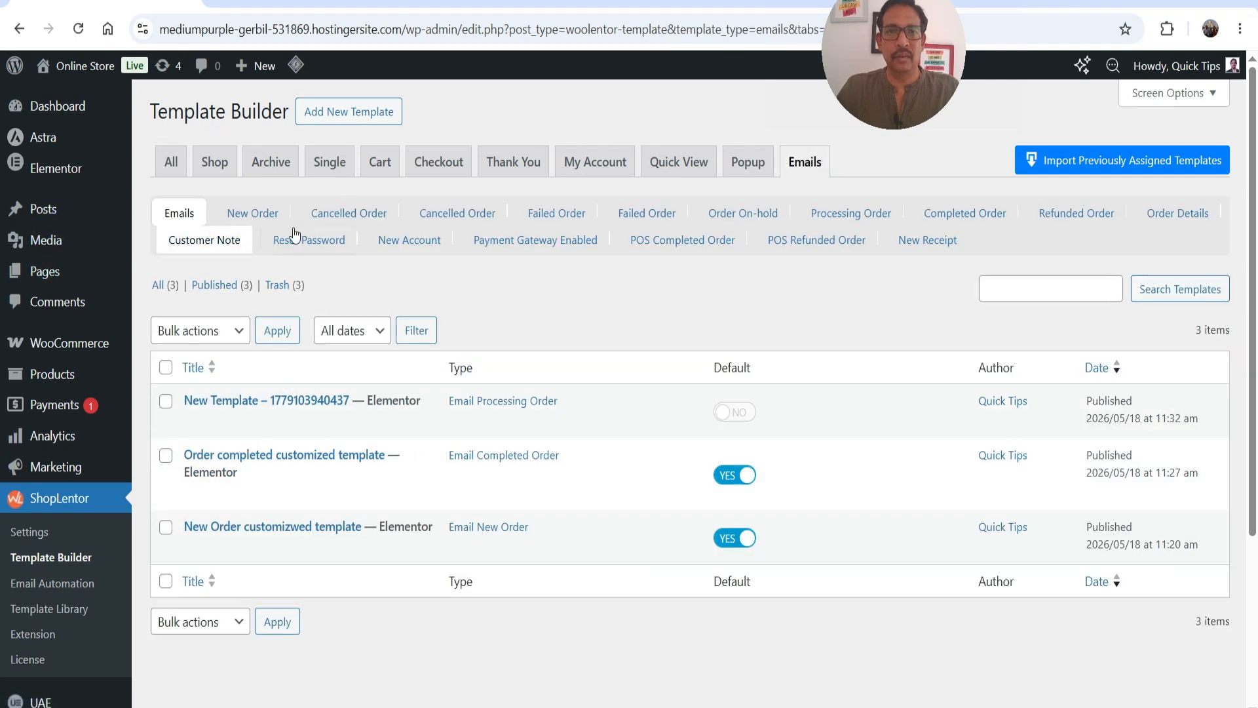
click(854, 220)
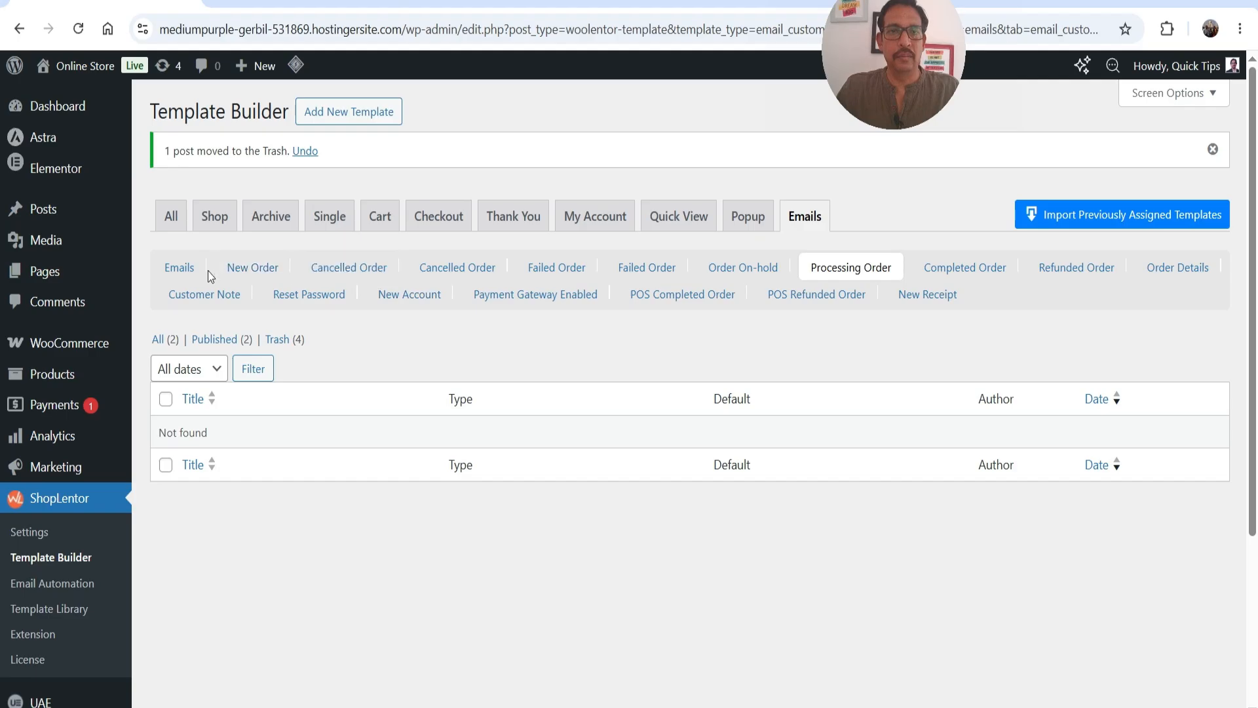
Step: Review the New Order email templates and ShopLentor's modules, and compare the plans on the woolentor.com pricing page
click(252, 270)
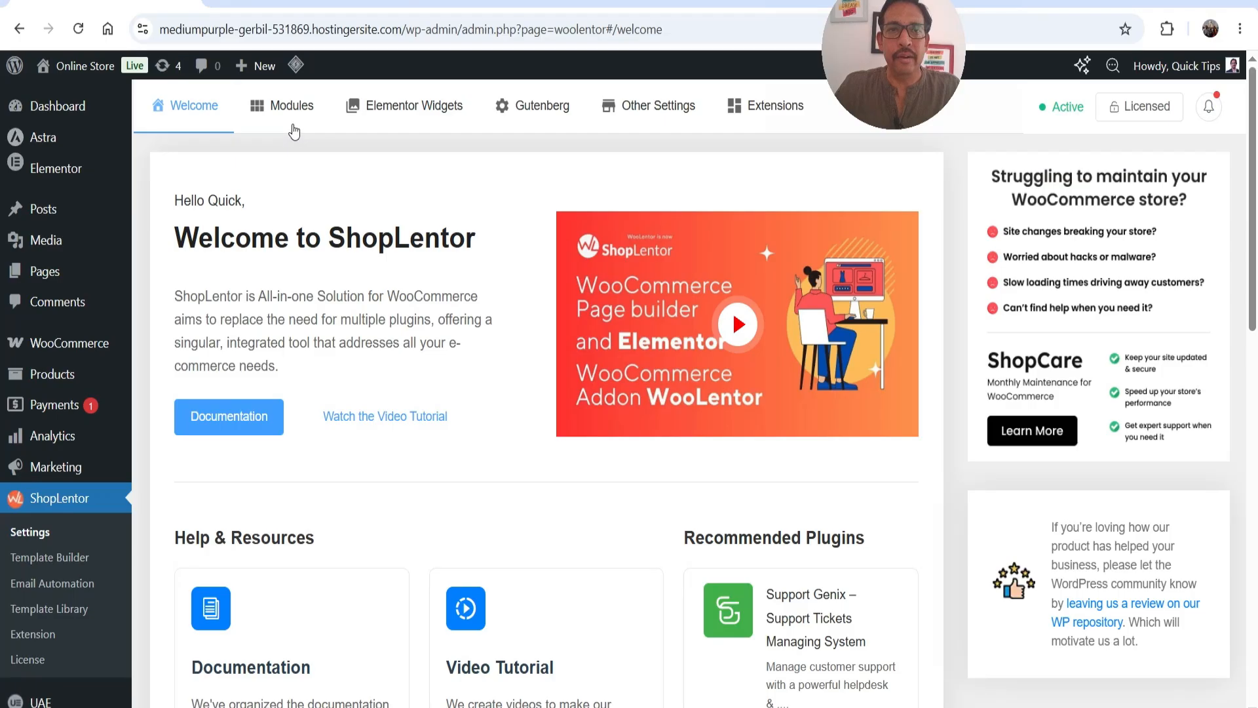
click(291, 106)
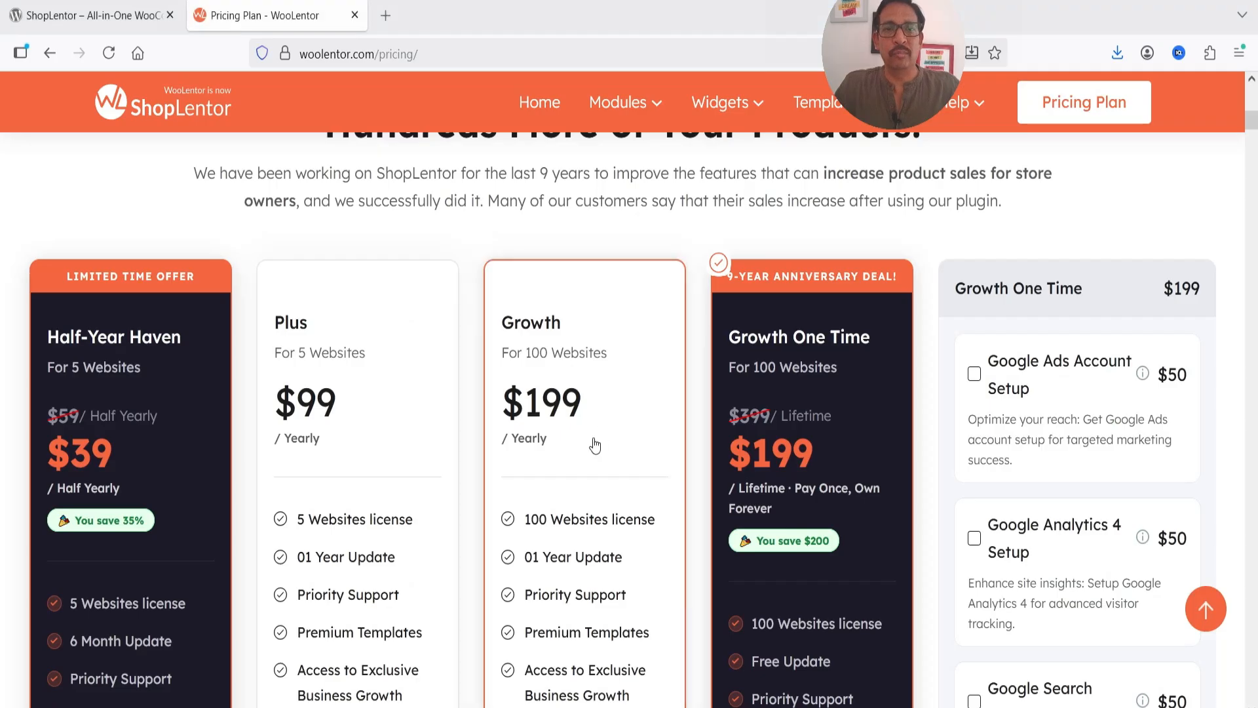
scroll(598, 438, down, 2)
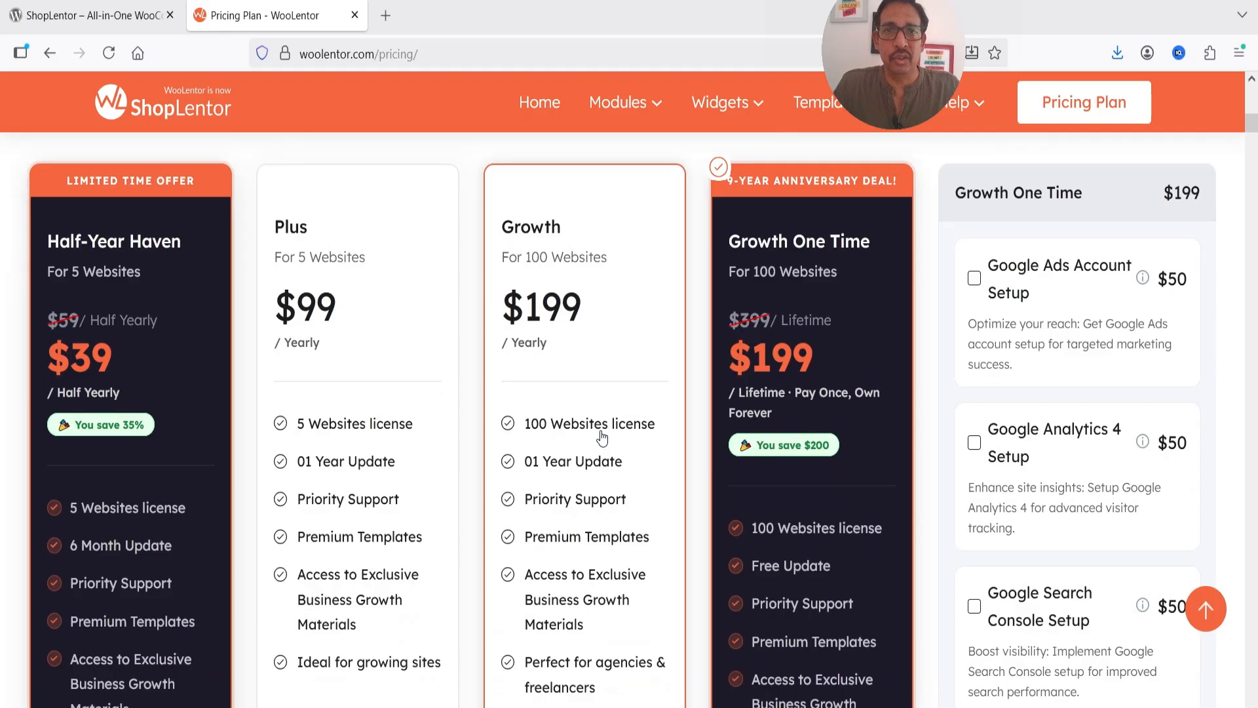